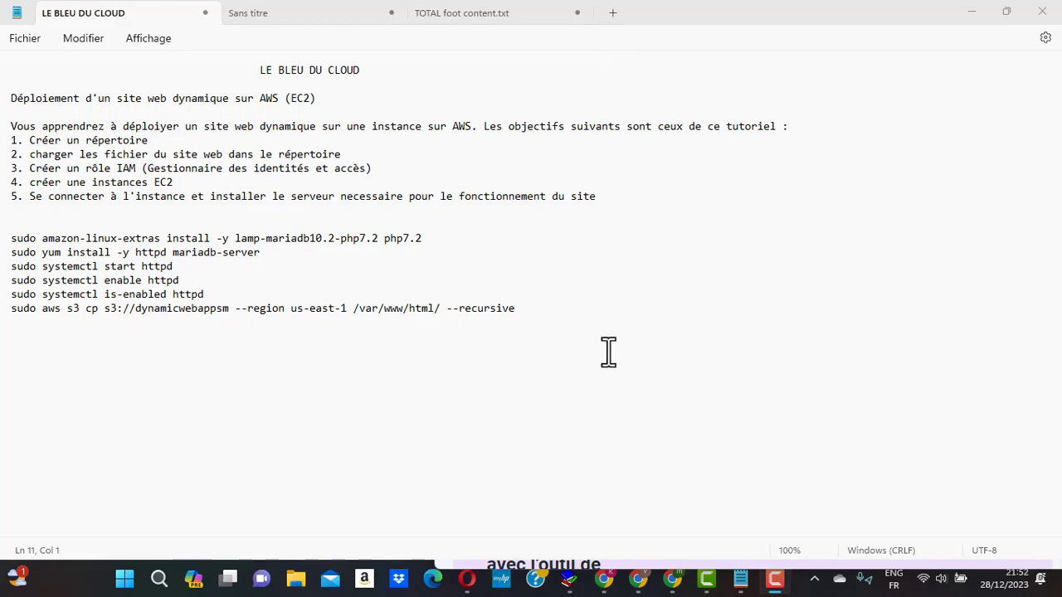
Switch to the AWS console in Chrome, search the services for "s3" and open S3
{"action": "mouse_move", "coordinate": [632, 583]}
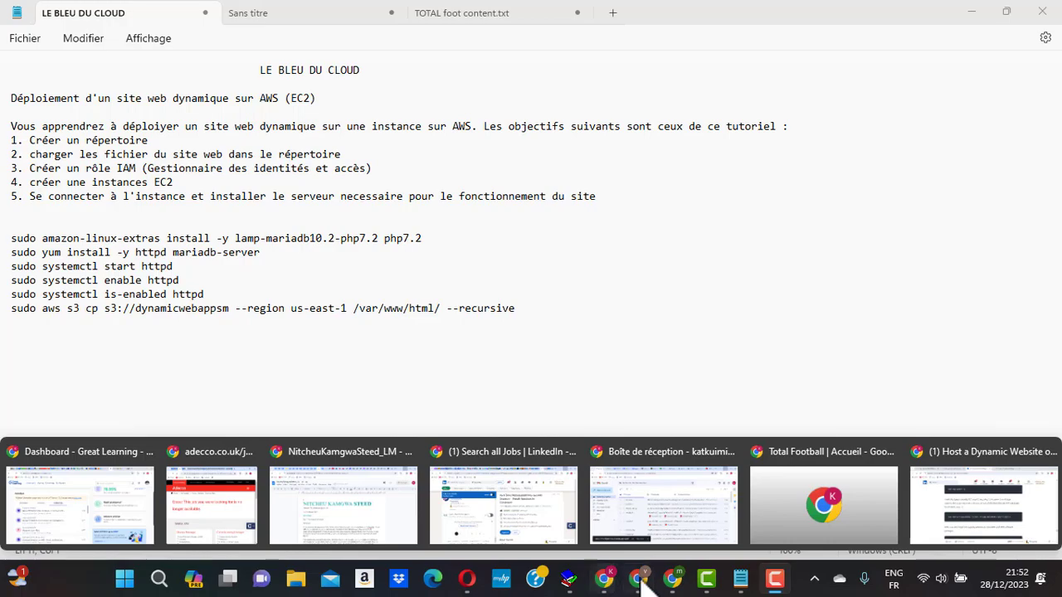
{"action": "mouse_move", "coordinate": [674, 583]}
{"action": "left_click", "coordinate": [523, 504]}
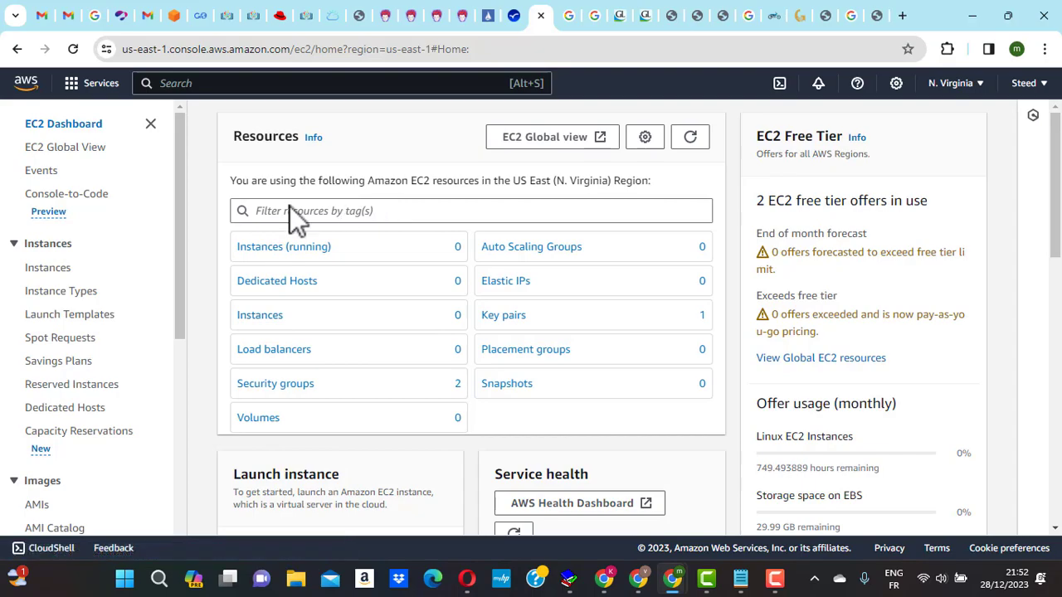
{"action": "scroll", "coordinate": [93, 330], "scroll_direction": "down", "scroll_amount": 5}
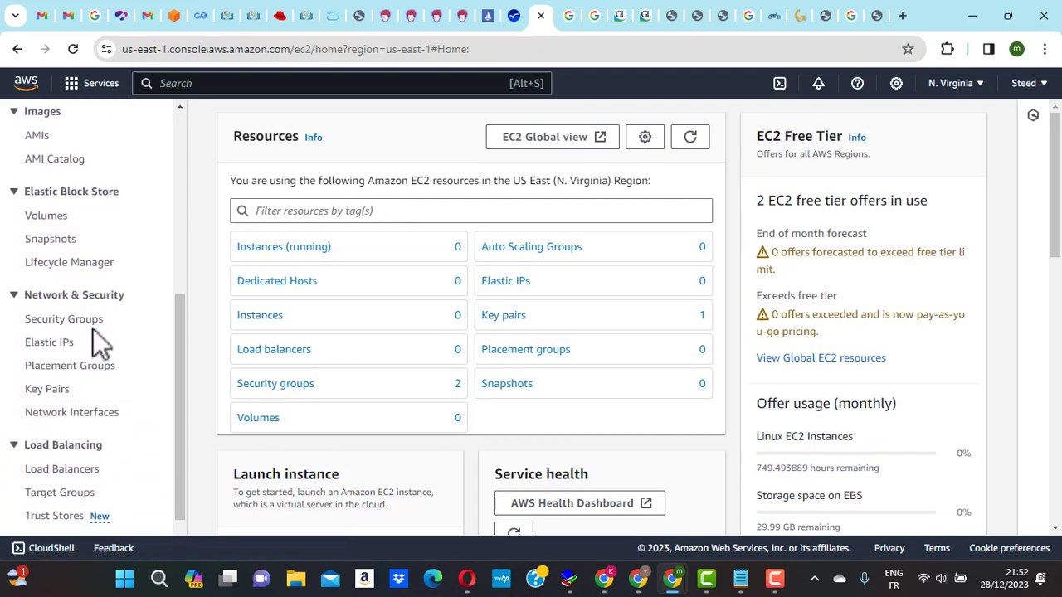
{"action": "left_click", "coordinate": [195, 86]}
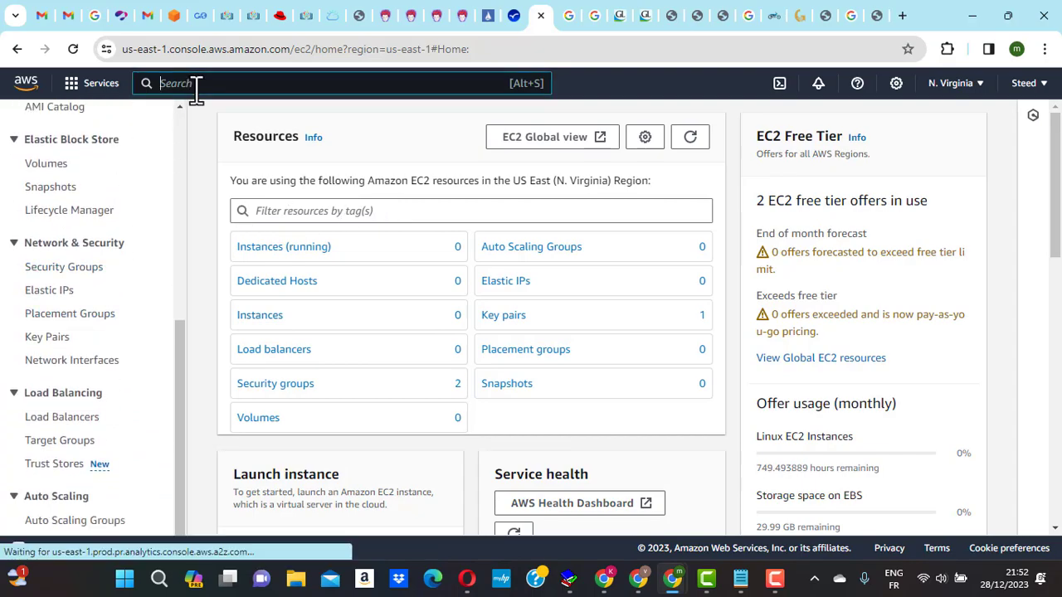
{"action": "type", "text": "s3"}
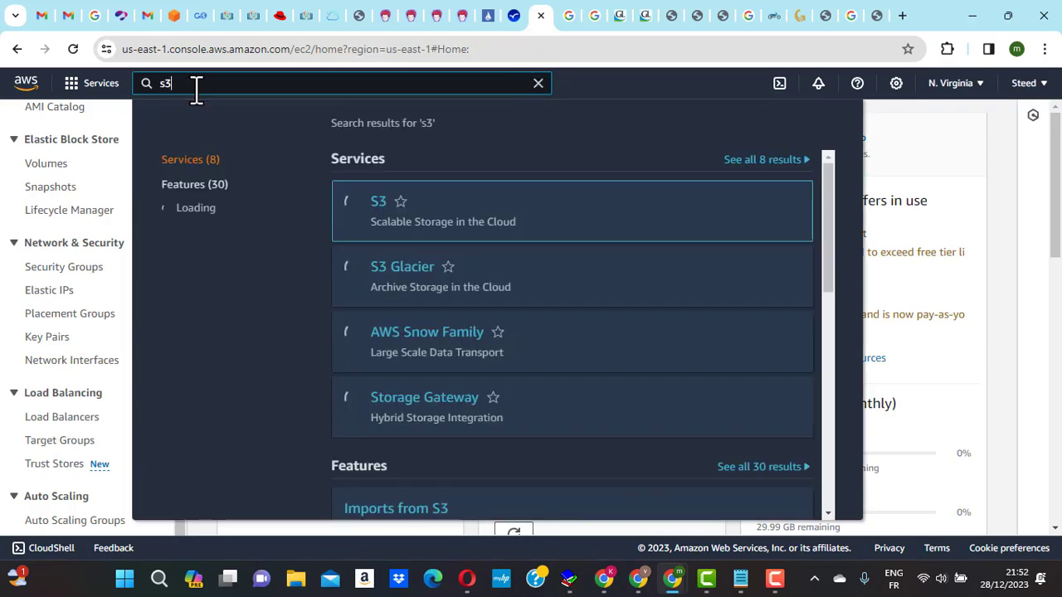
{"action": "mouse_move", "coordinate": [395, 225]}
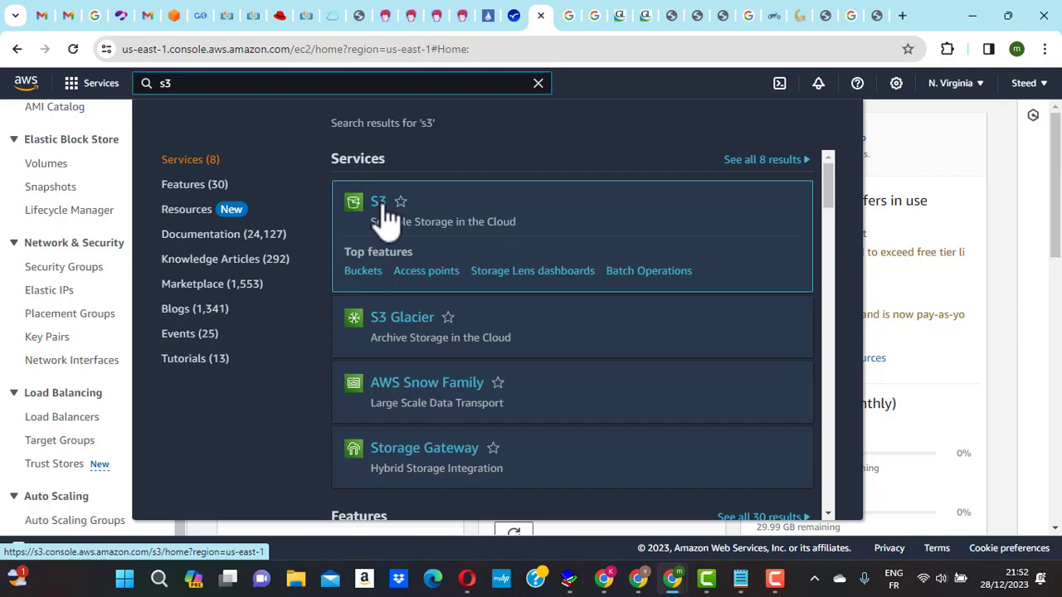
{"action": "left_click", "coordinate": [384, 207]}
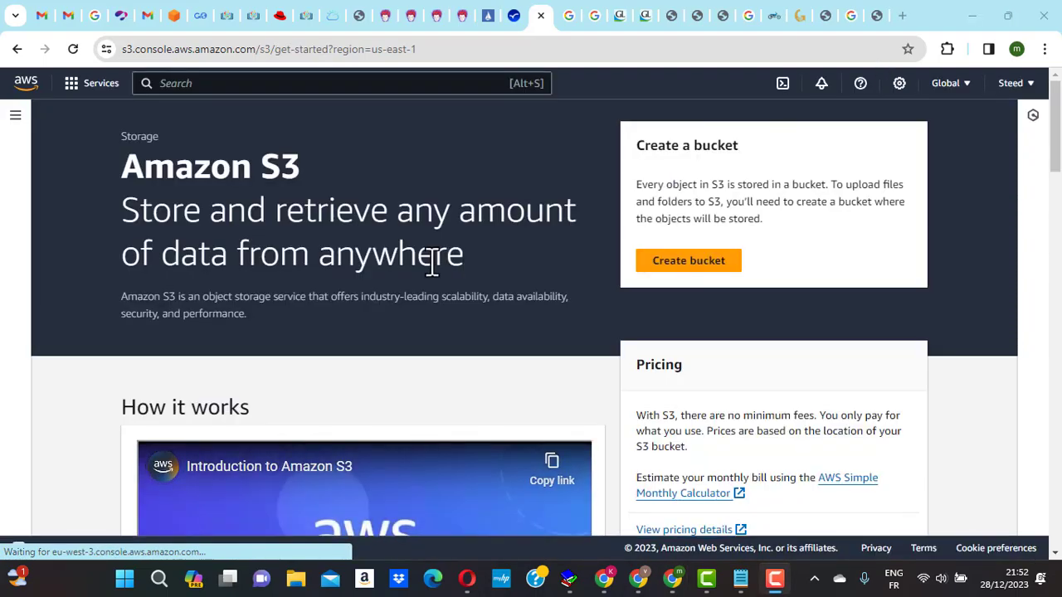
Start a new general purpose bucket in US East (N. Virginia) us-east-1 and name it "Sitedynamique"
{"action": "scroll", "coordinate": [583, 256], "scroll_direction": "down", "scroll_amount": 12}
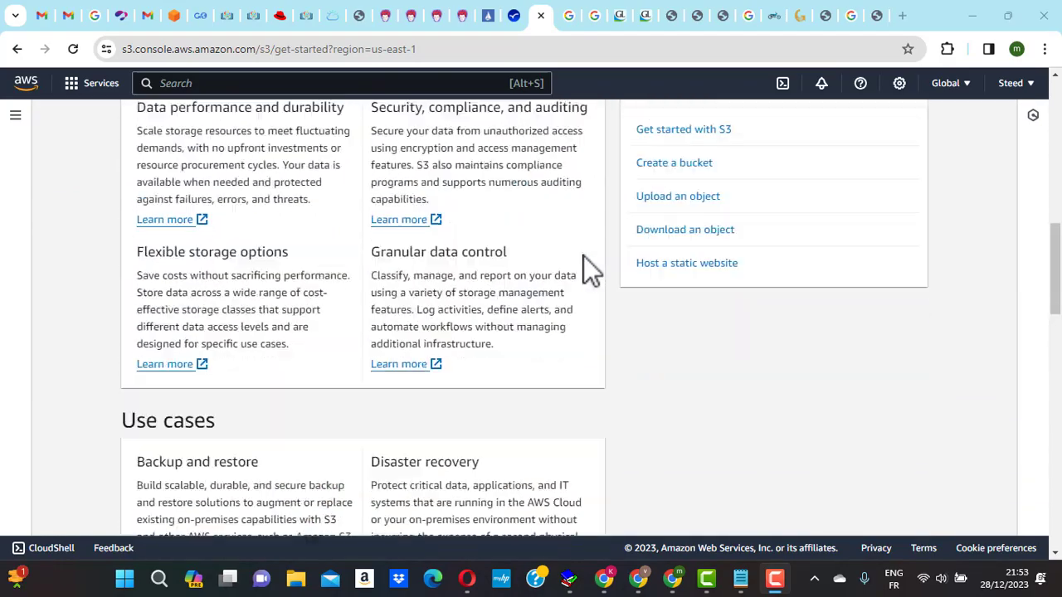
{"action": "scroll", "coordinate": [584, 256], "scroll_direction": "up", "scroll_amount": 12}
{"action": "left_click", "coordinate": [701, 268]}
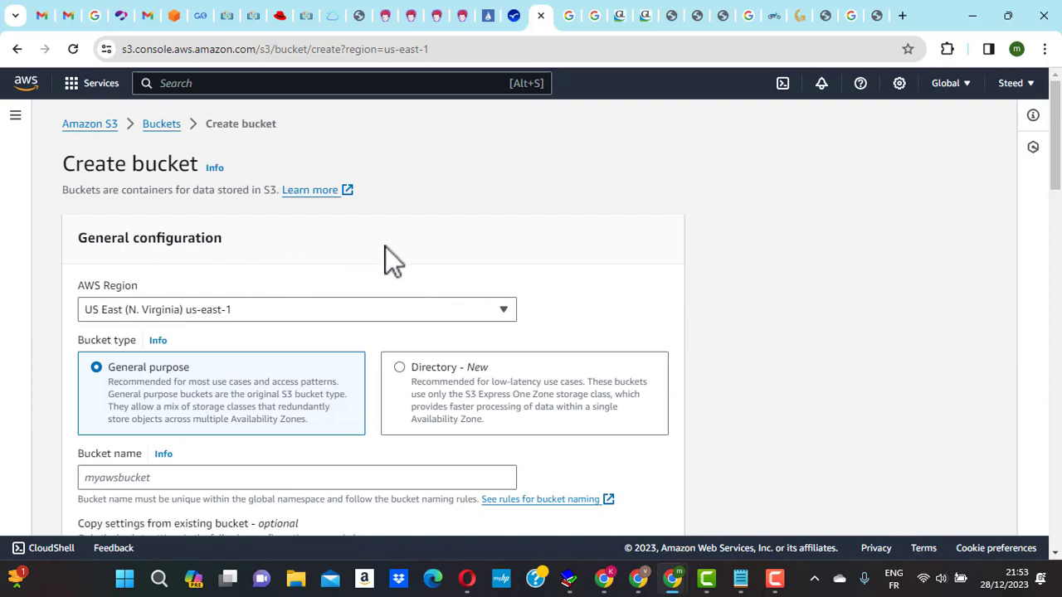
{"action": "scroll", "coordinate": [468, 247], "scroll_direction": "down", "scroll_amount": 1}
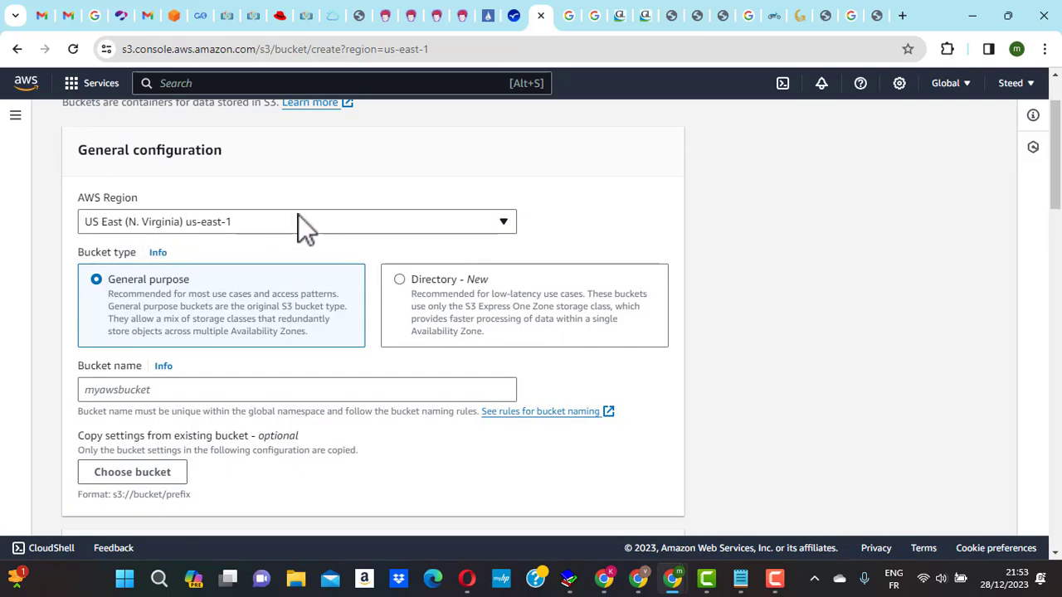
{"action": "left_click", "coordinate": [267, 390]}
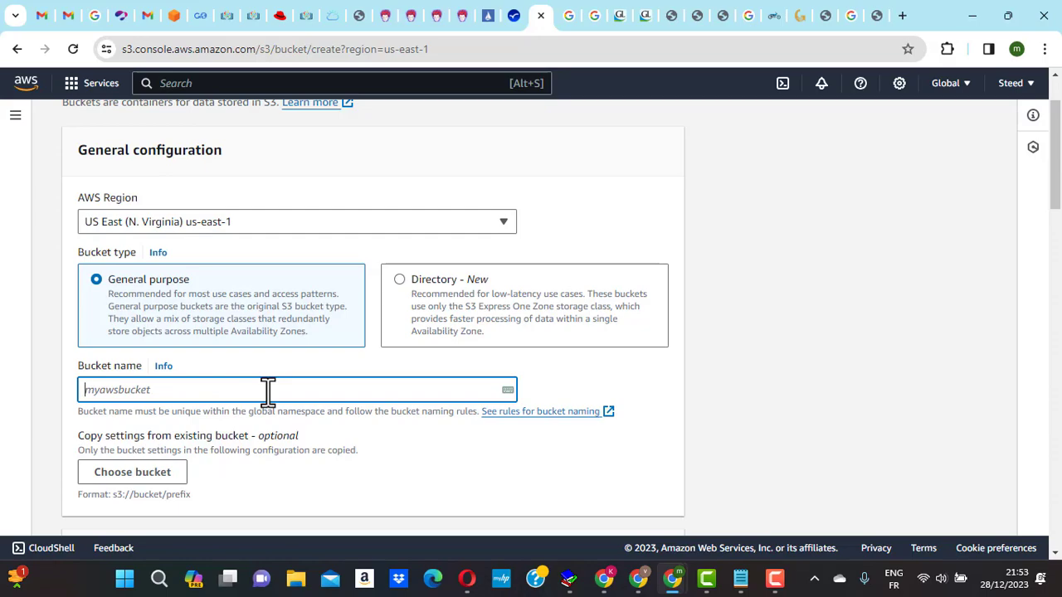
{"action": "type", "text": "site"}
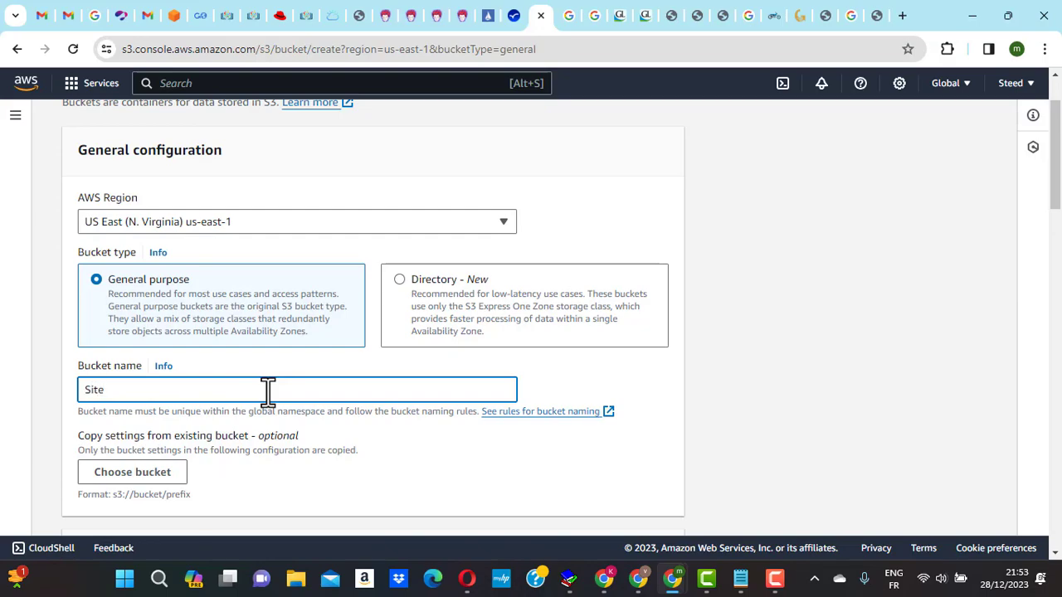
{"action": "type", "text": "dynamique"}
Create the sitedynamique bucket with ACLs disabled, all public access blocked, versioning disabled, SSE-S3 encryption and the Bucket Key enabled
{"action": "scroll", "coordinate": [291, 419], "scroll_direction": "down", "scroll_amount": 1}
{"action": "scroll", "coordinate": [304, 428], "scroll_direction": "down", "scroll_amount": 1}
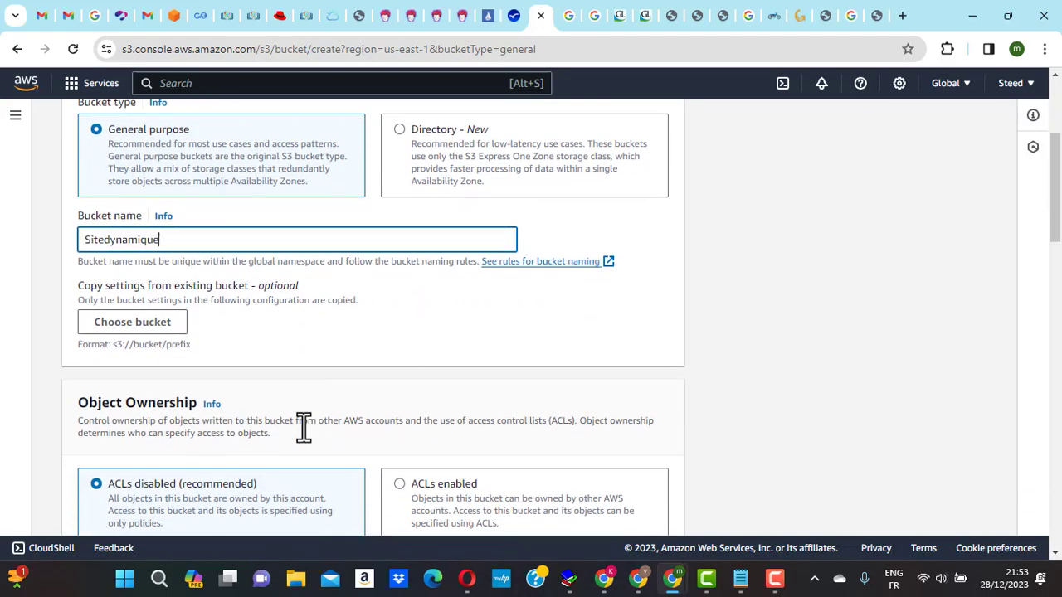
{"action": "scroll", "coordinate": [312, 288], "scroll_direction": "down", "scroll_amount": 3}
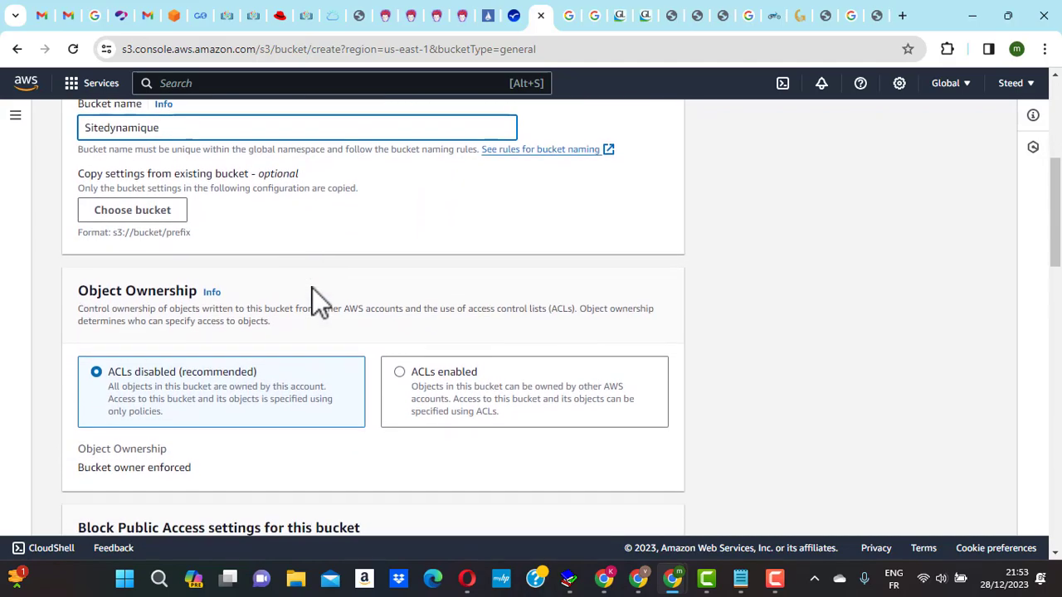
{"action": "scroll", "coordinate": [312, 288], "scroll_direction": "down", "scroll_amount": 1}
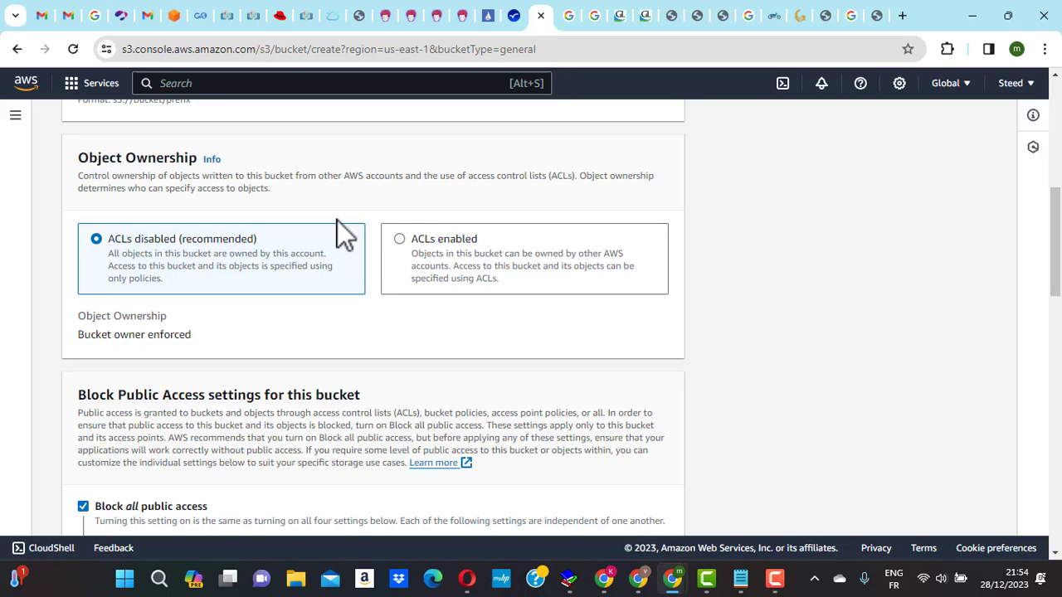
{"action": "scroll", "coordinate": [337, 221], "scroll_direction": "down", "scroll_amount": 2}
{"action": "scroll", "coordinate": [338, 224], "scroll_direction": "down", "scroll_amount": 1}
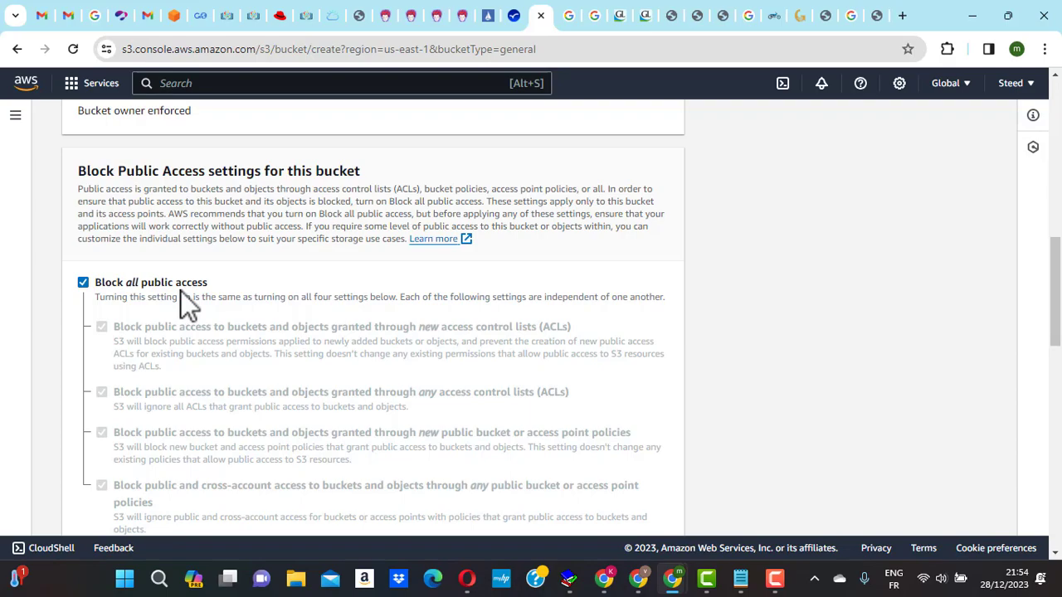
{"action": "scroll", "coordinate": [181, 292], "scroll_direction": "down", "scroll_amount": 4}
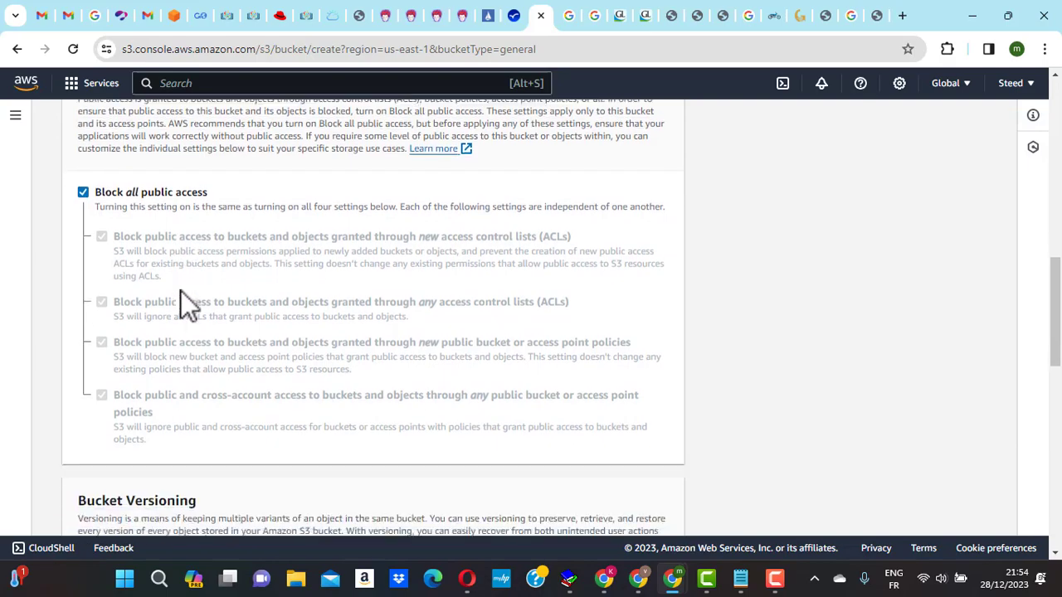
{"action": "scroll", "coordinate": [181, 292], "scroll_direction": "down", "scroll_amount": 1}
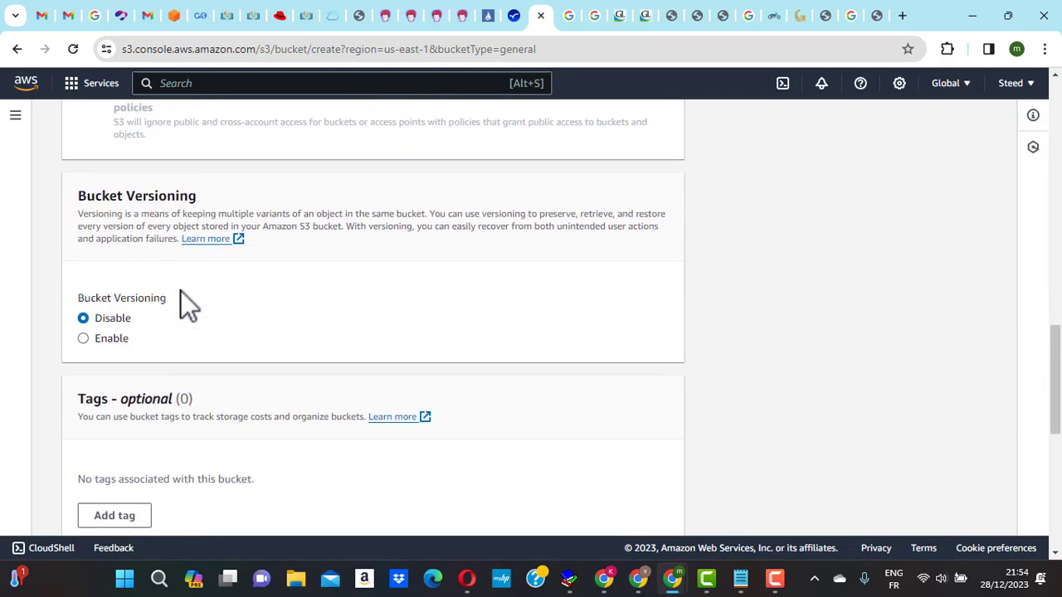
{"action": "scroll", "coordinate": [181, 291], "scroll_direction": "down", "scroll_amount": 1}
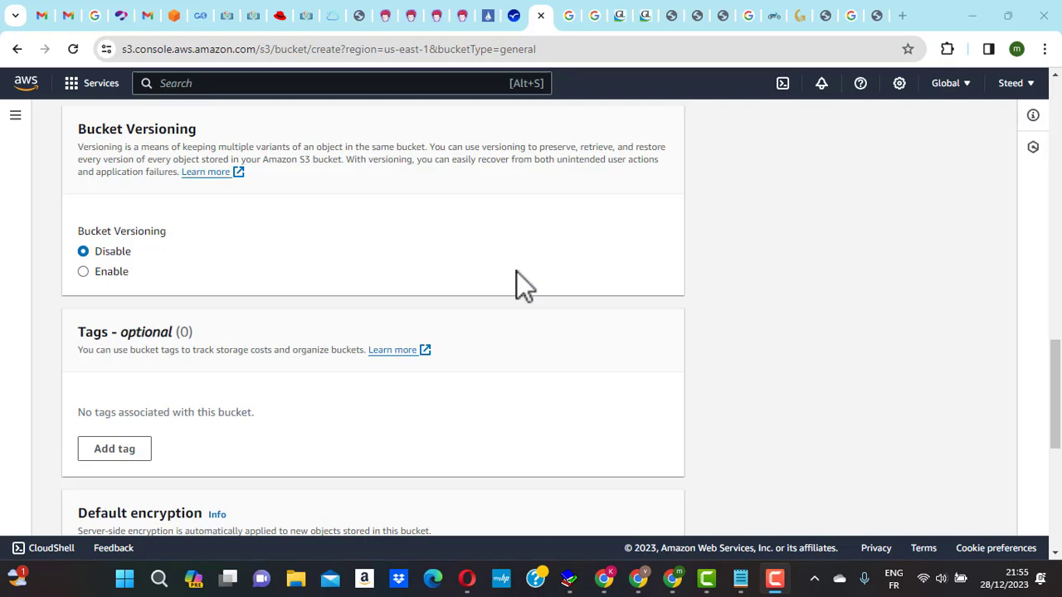
{"action": "scroll", "coordinate": [516, 271], "scroll_direction": "down", "scroll_amount": 3}
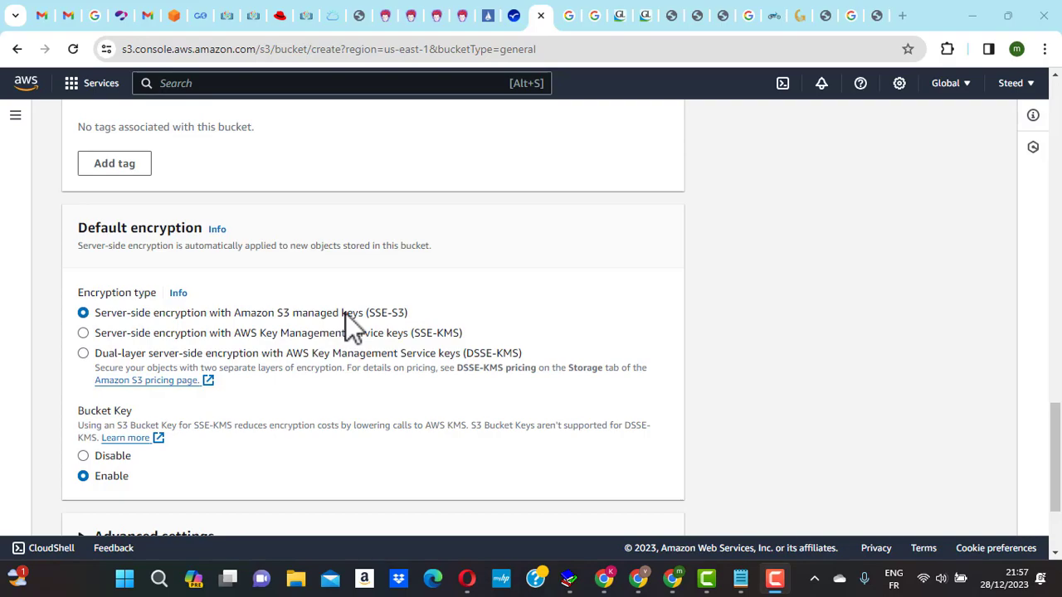
{"action": "scroll", "coordinate": [347, 313], "scroll_direction": "down", "scroll_amount": 3}
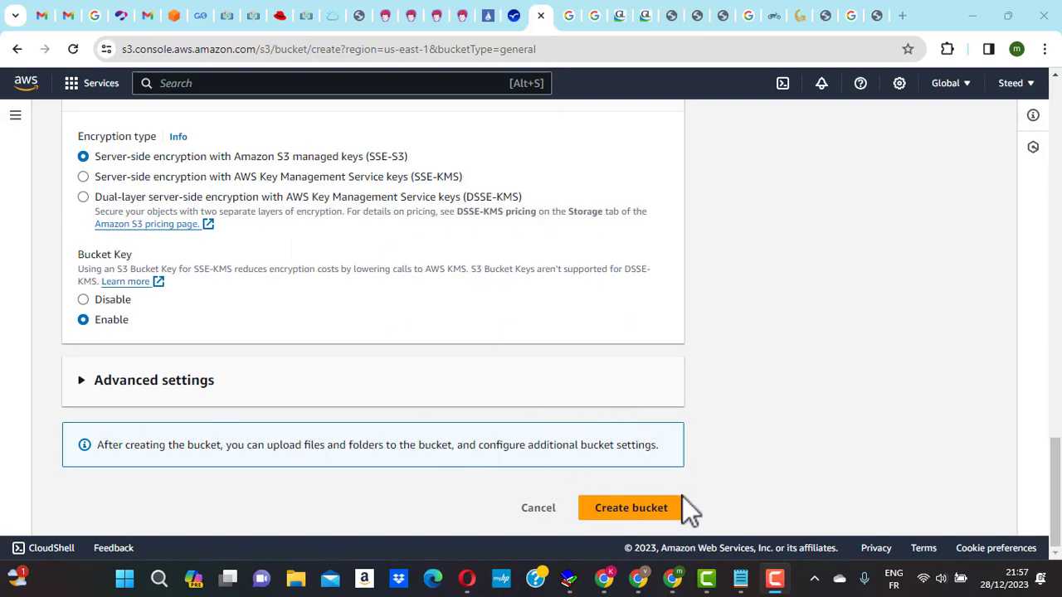
{"action": "left_click", "coordinate": [652, 510]}
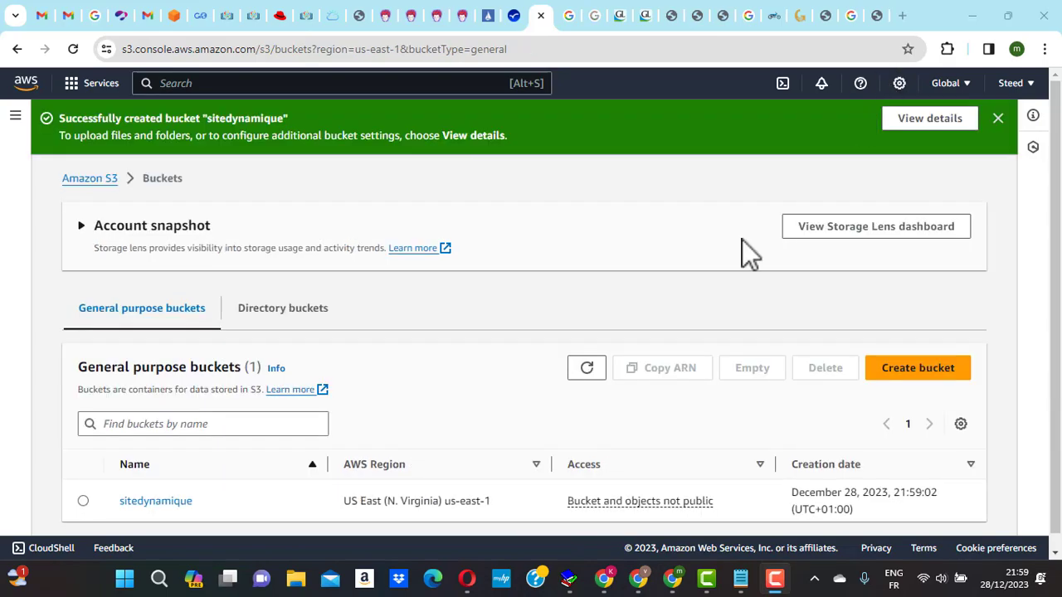
Open the new sitedynamique bucket and start an upload into it
{"action": "scroll", "coordinate": [511, 313], "scroll_direction": "down", "scroll_amount": 1}
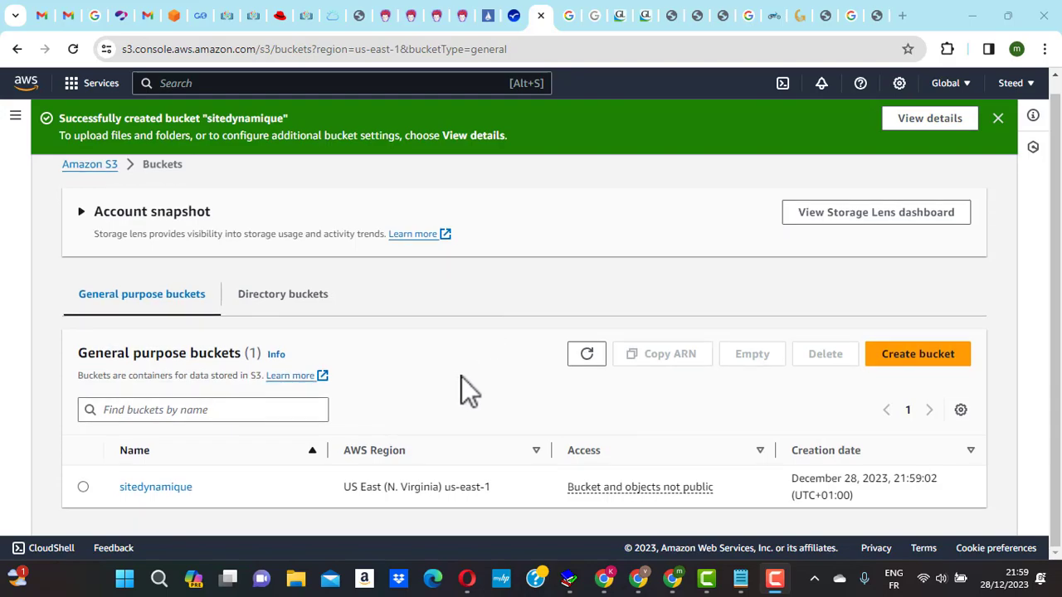
{"action": "left_click", "coordinate": [83, 487]}
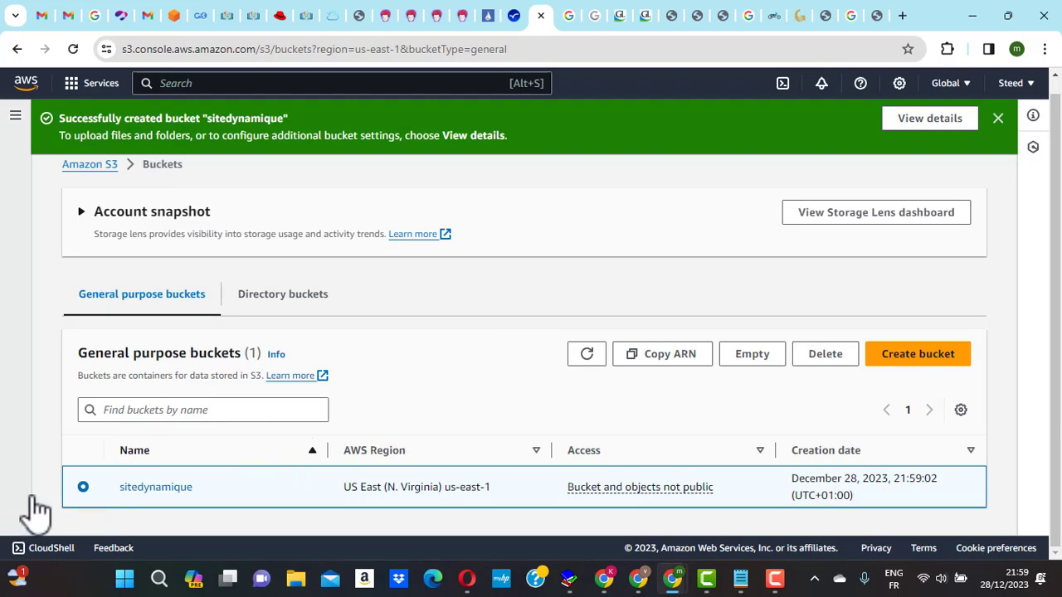
{"action": "left_click", "coordinate": [152, 489]}
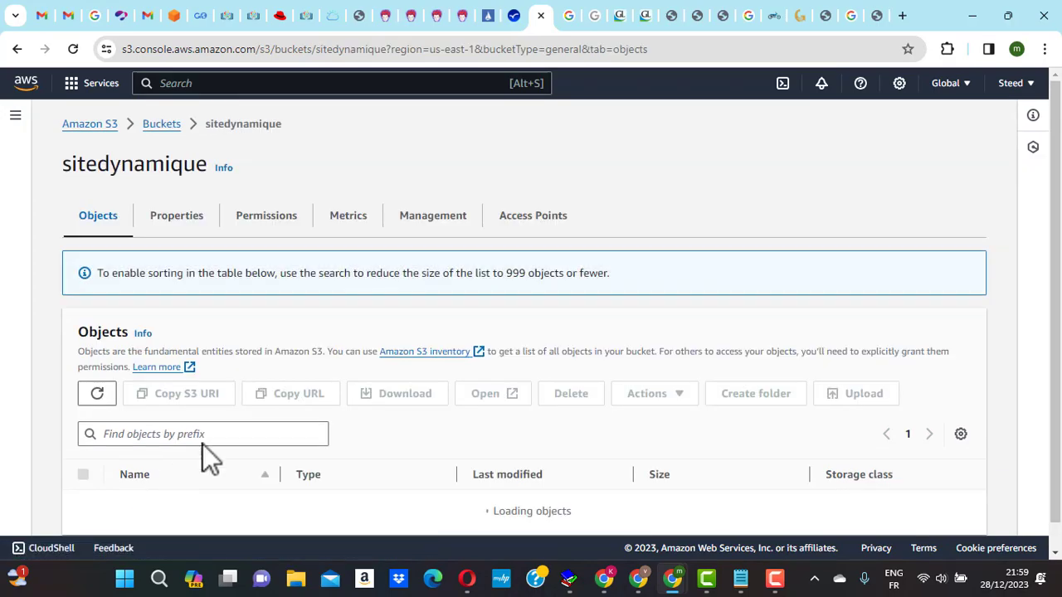
{"action": "scroll", "coordinate": [530, 391], "scroll_direction": "down", "scroll_amount": 1}
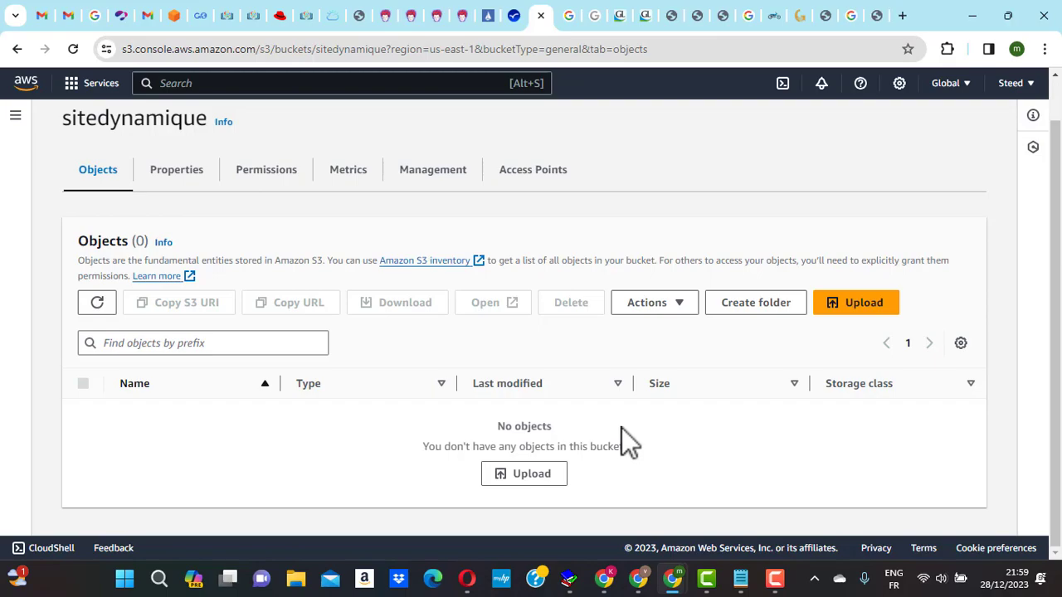
{"action": "left_click", "coordinate": [525, 474]}
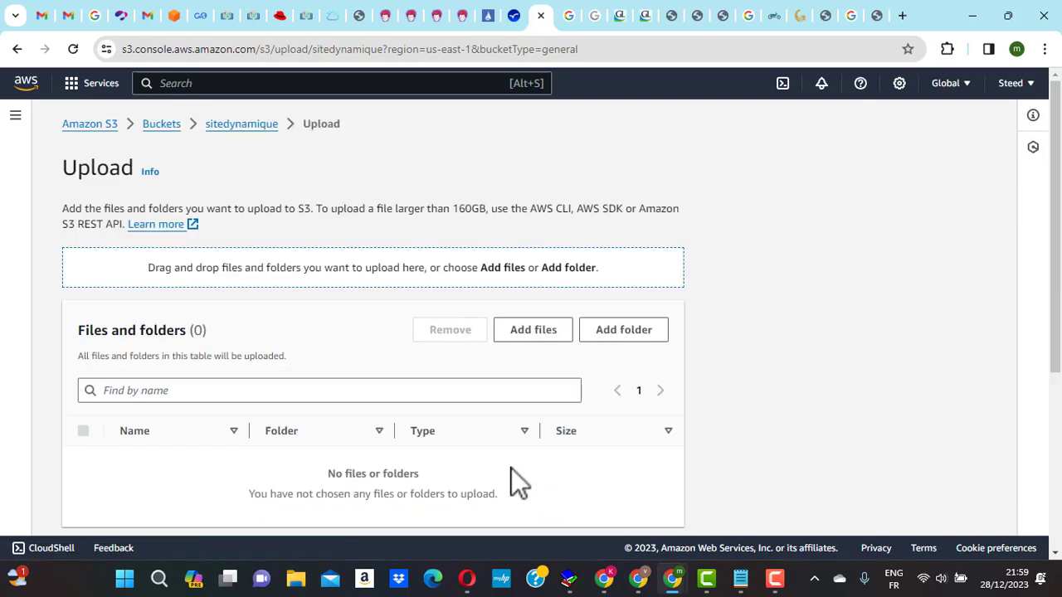
Add the porfolio folder from Documents > Web to the upload list and approve uploading its files
{"action": "left_click", "coordinate": [615, 347]}
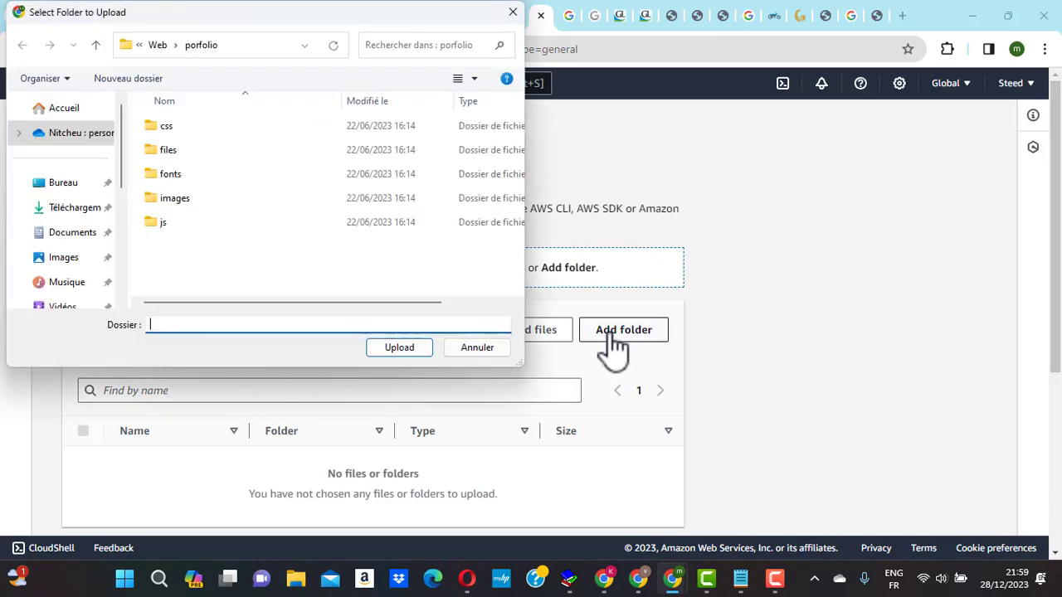
{"action": "left_click", "coordinate": [160, 46]}
{"action": "left_click", "coordinate": [176, 151]}
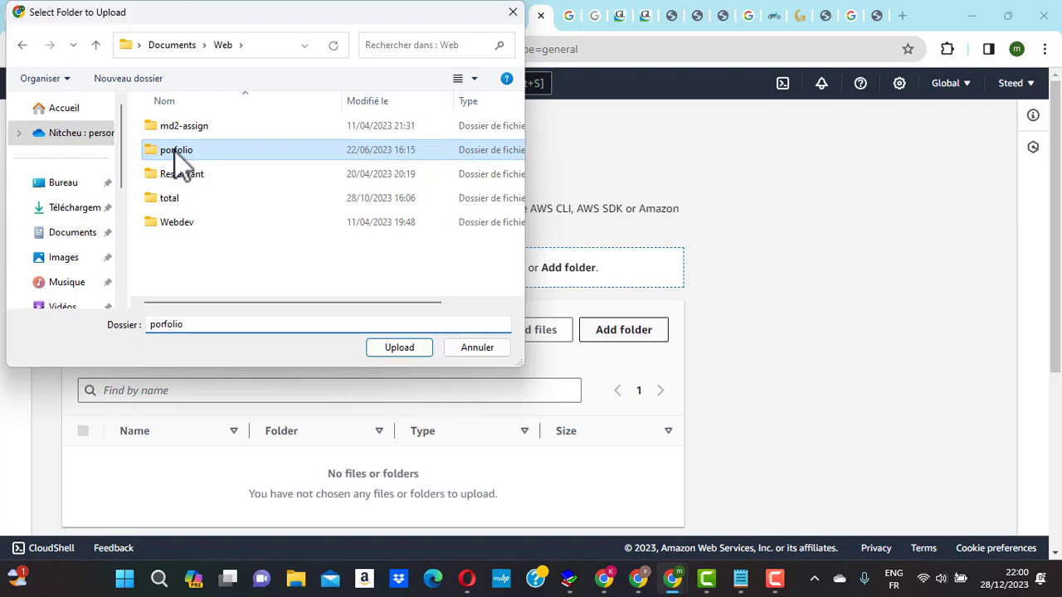
{"action": "left_click", "coordinate": [386, 353]}
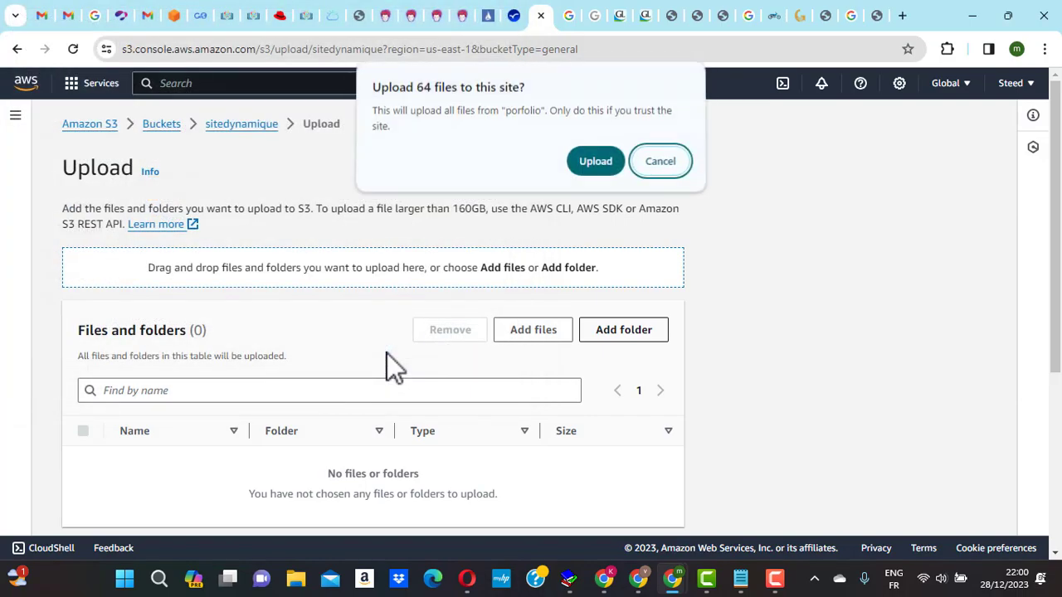
{"action": "left_click", "coordinate": [604, 163]}
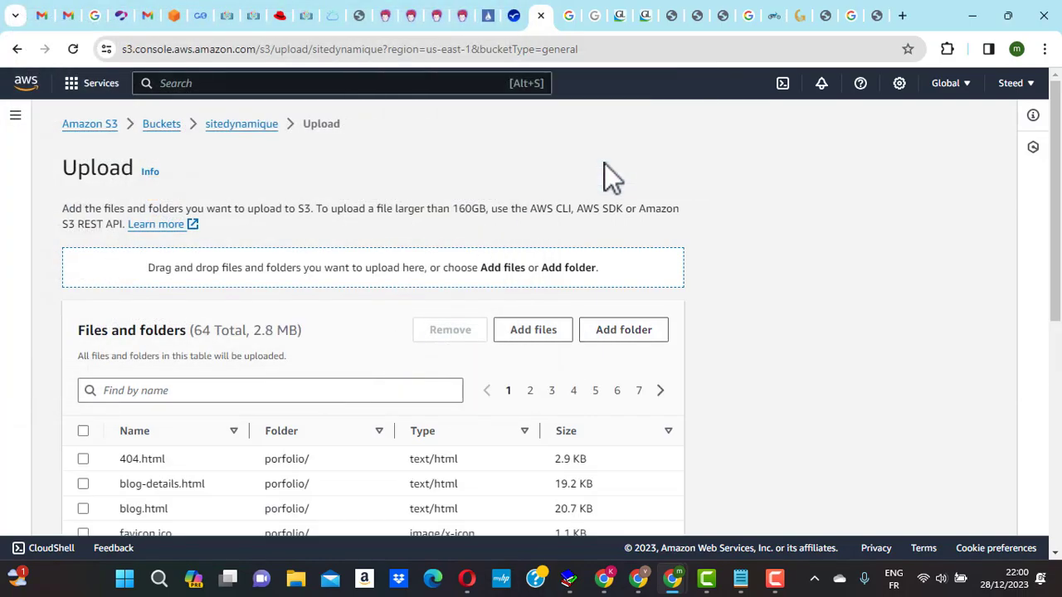
Review the listed upload files and copy the destination path s3://sitedynamique
{"action": "scroll", "coordinate": [749, 379], "scroll_direction": "down", "scroll_amount": 5}
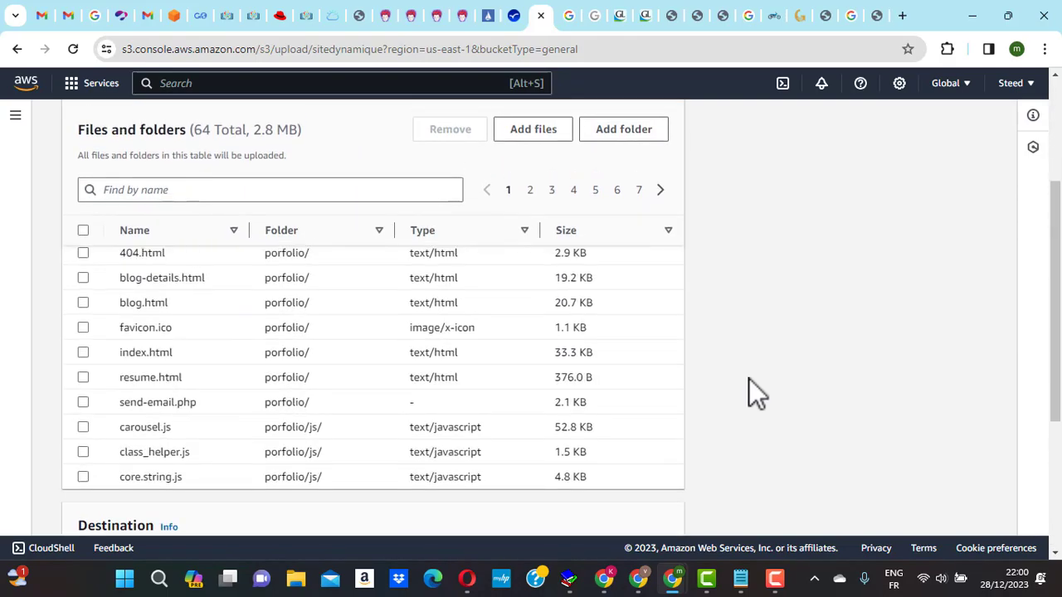
{"action": "scroll", "coordinate": [750, 379], "scroll_direction": "up", "scroll_amount": 1}
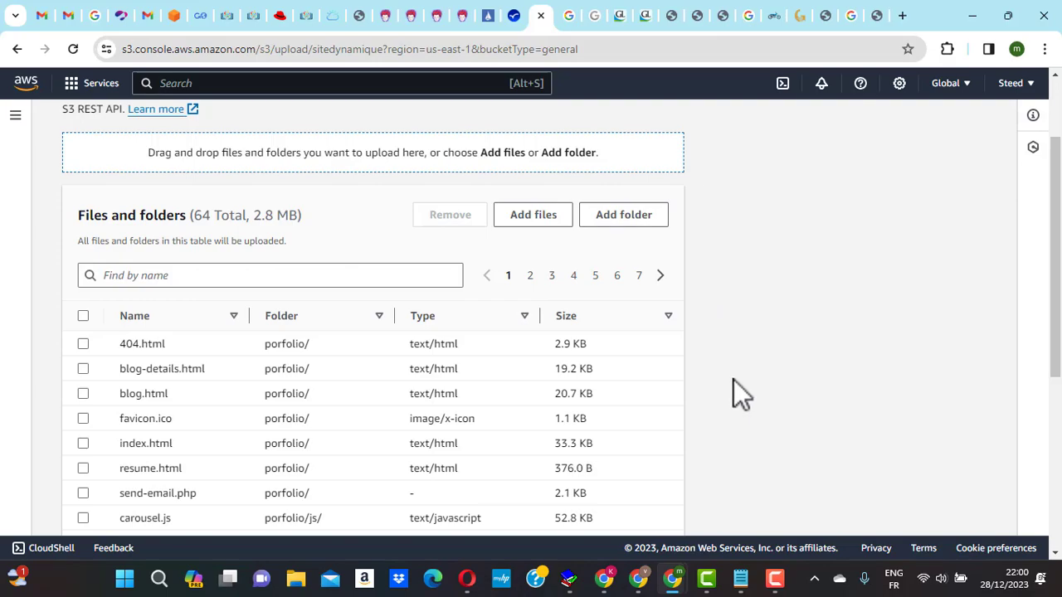
{"action": "scroll", "coordinate": [733, 380], "scroll_direction": "down", "scroll_amount": 5}
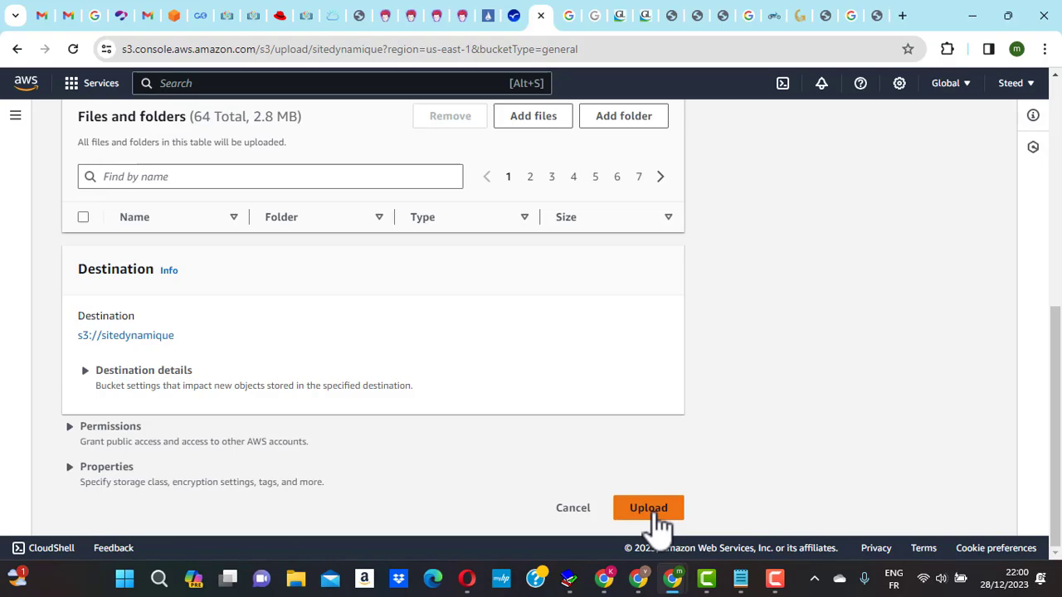
{"action": "left_click_drag", "start_coordinate": [75, 340], "coordinate": [175, 339]}
{"action": "key", "text": "ctrl+c"}
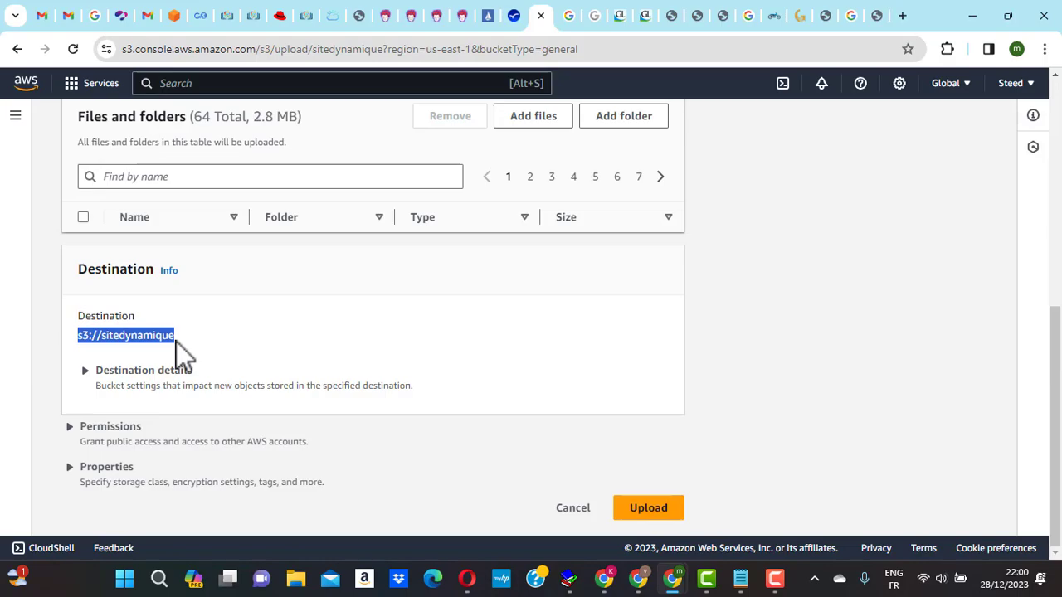
Switch to Notepad, paste the bucket path s3://sitedynamique below the last command in the LE BLEU DU CLOUD notes, and return to the browser
{"action": "mouse_move", "coordinate": [689, 583]}
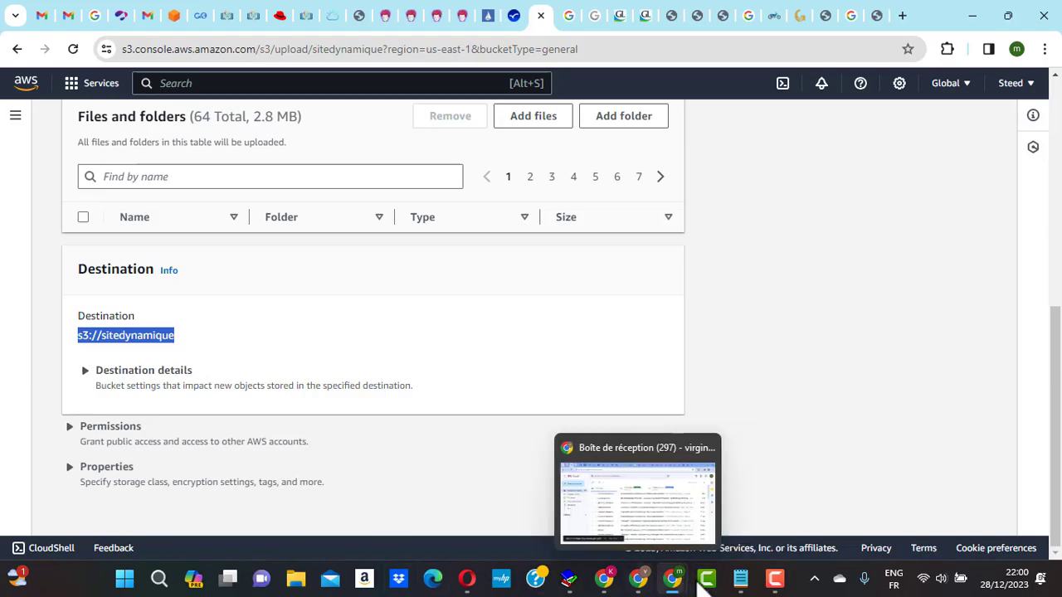
{"action": "left_click", "coordinate": [740, 581]}
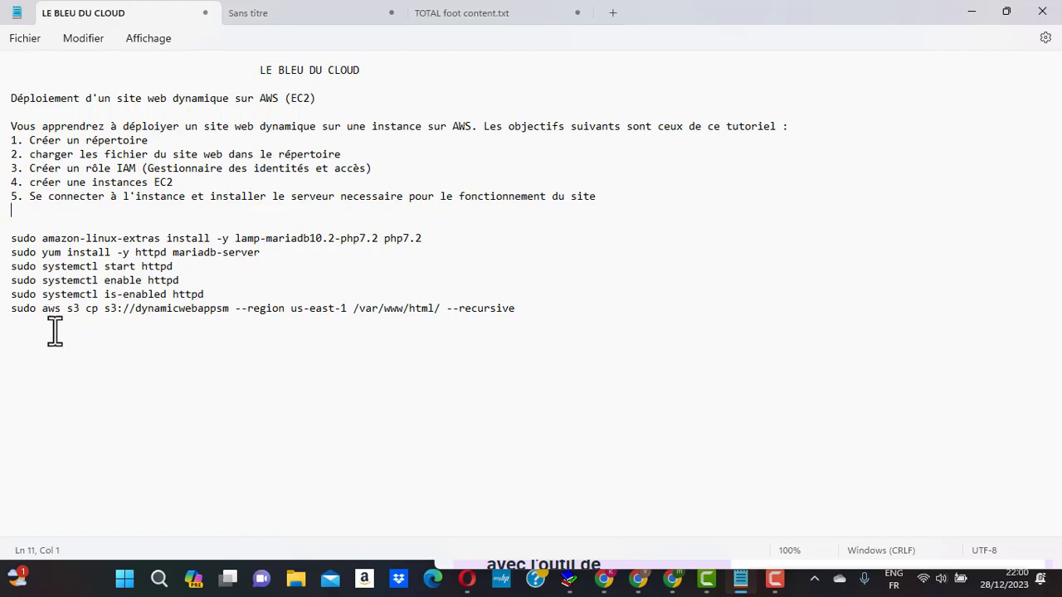
{"action": "left_click", "coordinate": [521, 309]}
{"action": "key", "text": "Return"}
{"action": "key", "text": "Return"}
{"action": "key", "text": "ctrl+v"}
{"action": "left_click", "coordinate": [972, 12]}
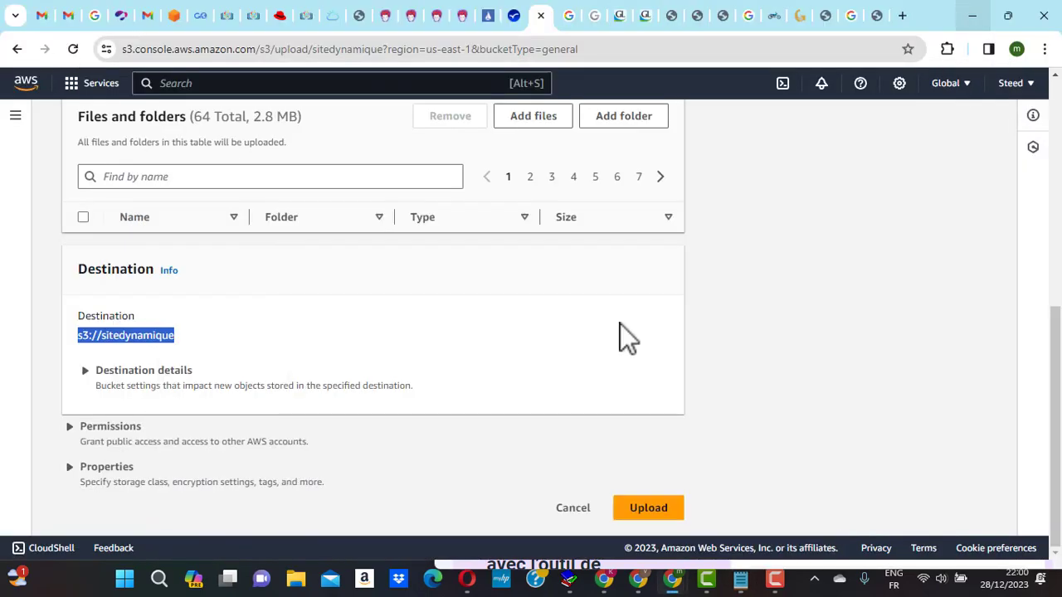
Upload the listed files to the sitedynamique bucket and review the upload status of each file
{"action": "left_click", "coordinate": [633, 509]}
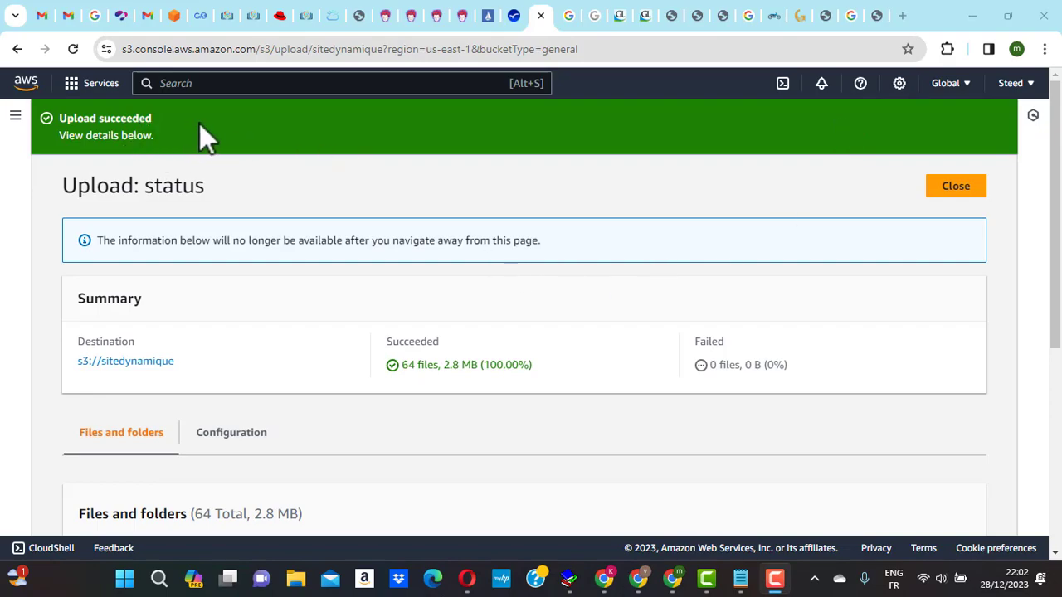
{"action": "scroll", "coordinate": [377, 284], "scroll_direction": "down", "scroll_amount": 4}
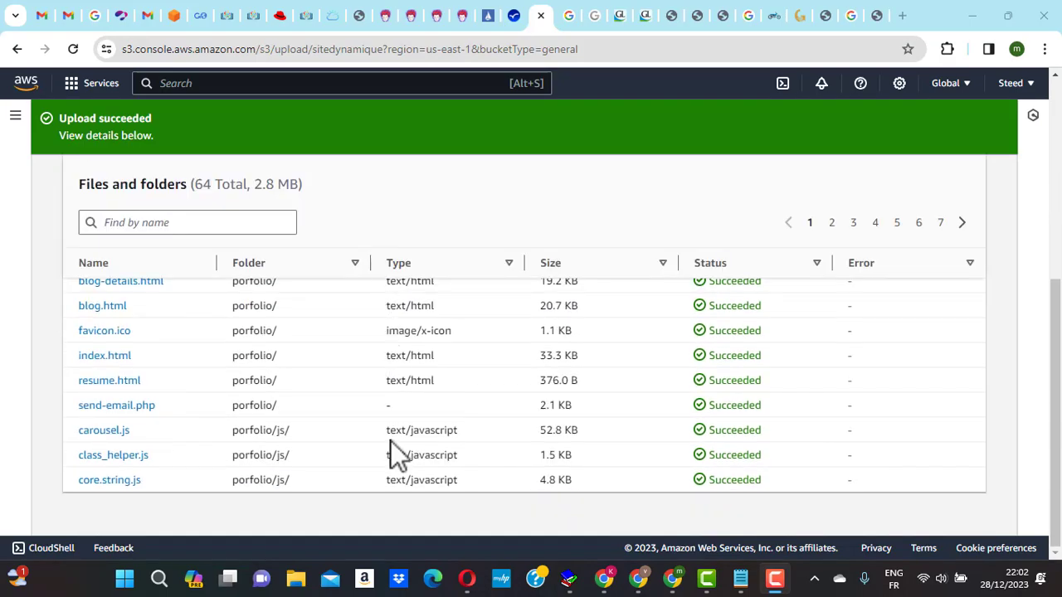
{"action": "scroll", "coordinate": [391, 443], "scroll_direction": "up", "scroll_amount": 4}
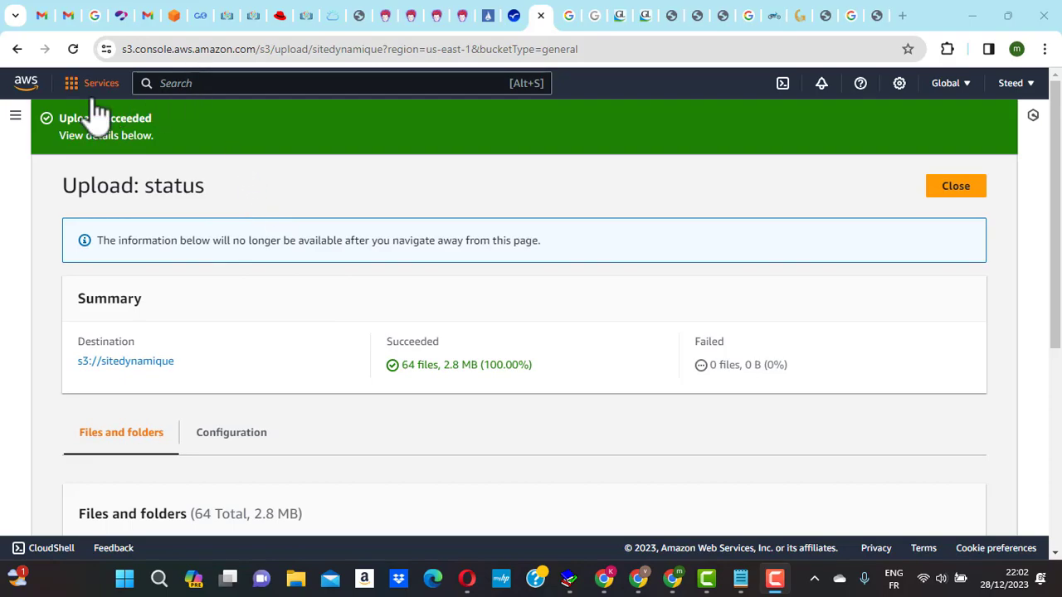
Check the tutorial objectives in the Notepad notes, and search the AWS console for iam to open the IAM service
{"action": "left_click", "coordinate": [213, 85]}
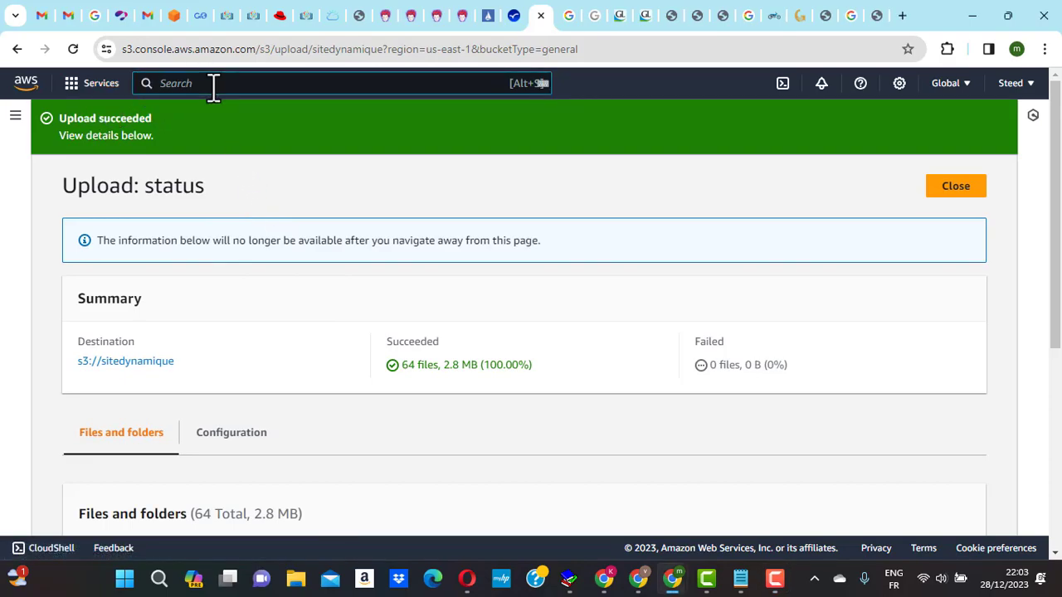
{"action": "left_click", "coordinate": [741, 578]}
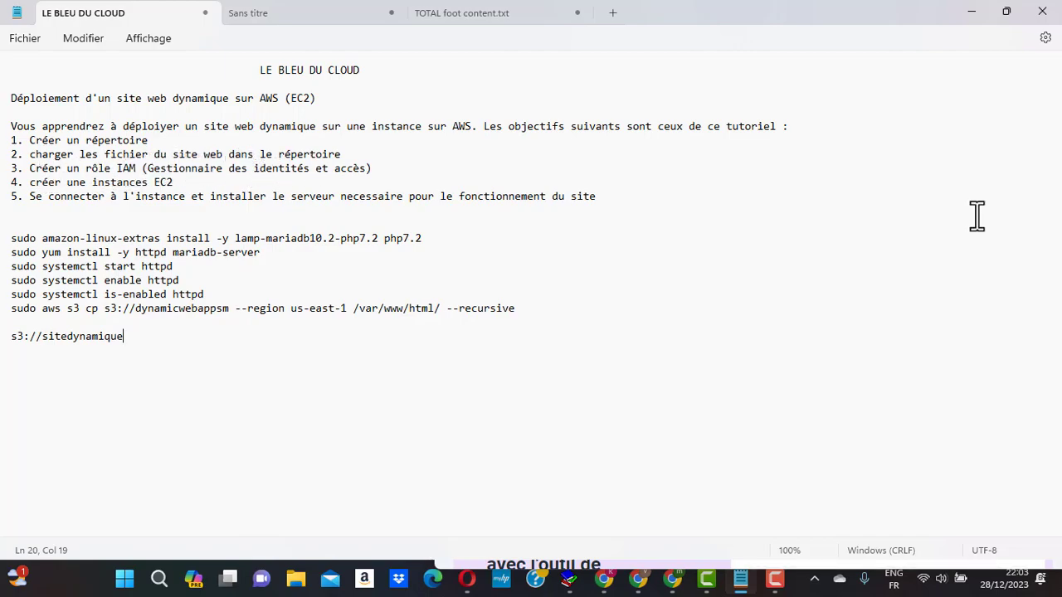
{"action": "left_click", "coordinate": [976, 17]}
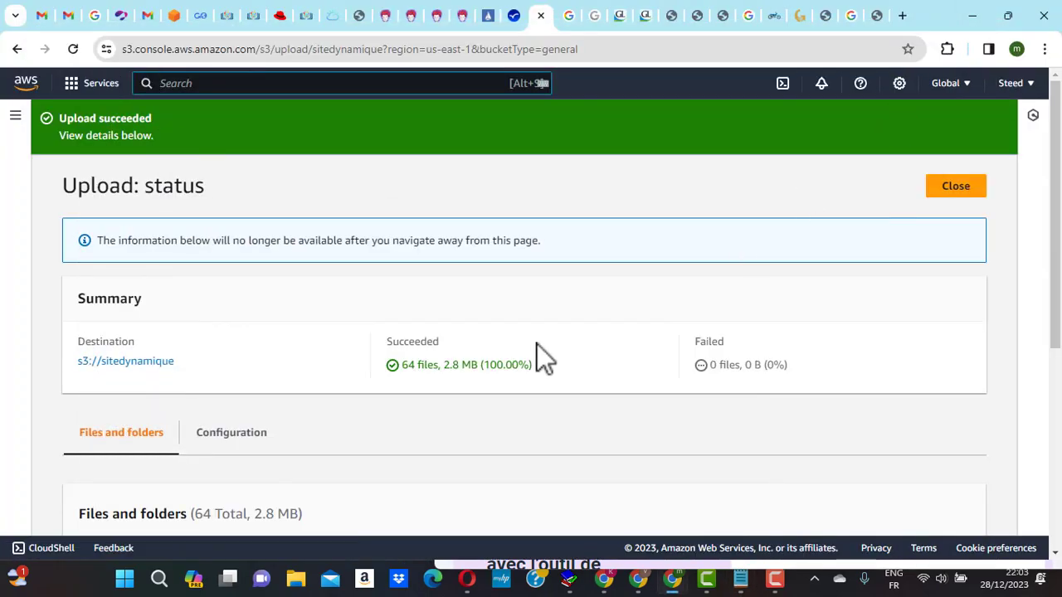
{"action": "key", "text": "alt+s"}
{"action": "type", "text": "iam"}
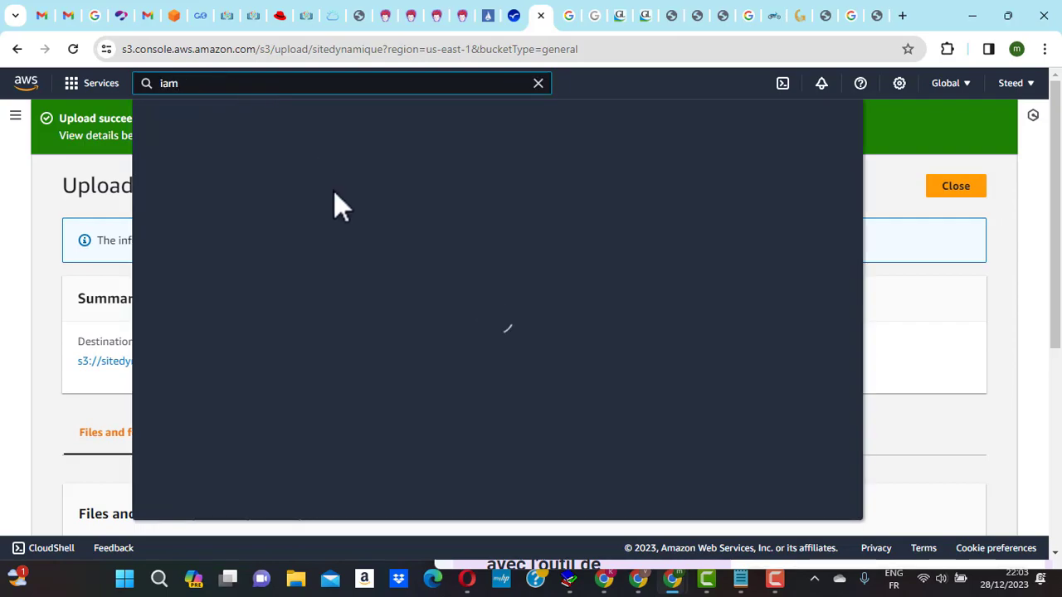
{"action": "left_click", "coordinate": [381, 210]}
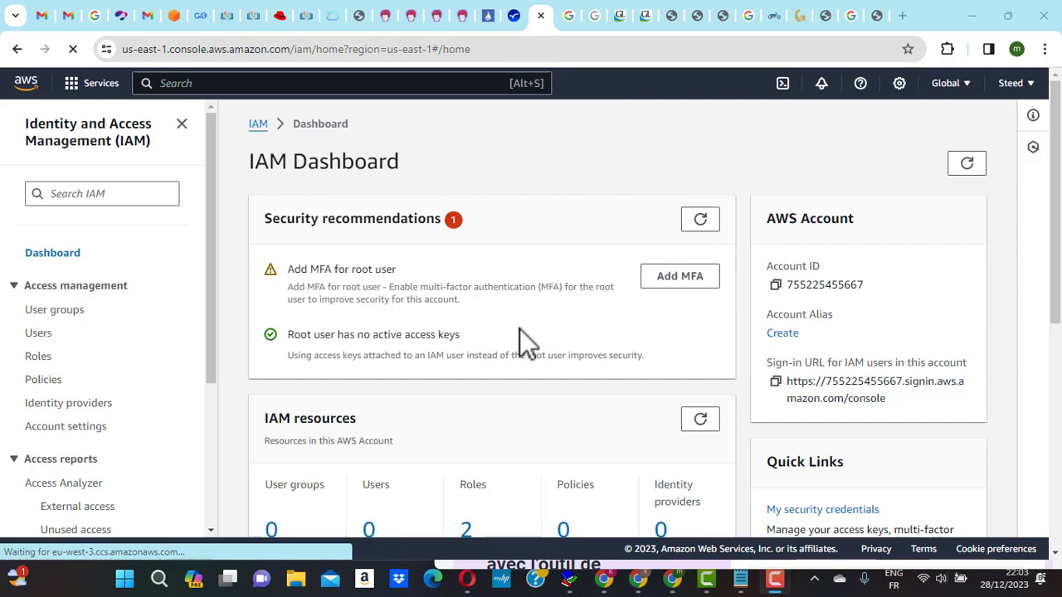
Open the list of IAM roles and start creating a new role
{"action": "scroll", "coordinate": [519, 329], "scroll_direction": "down", "scroll_amount": 2}
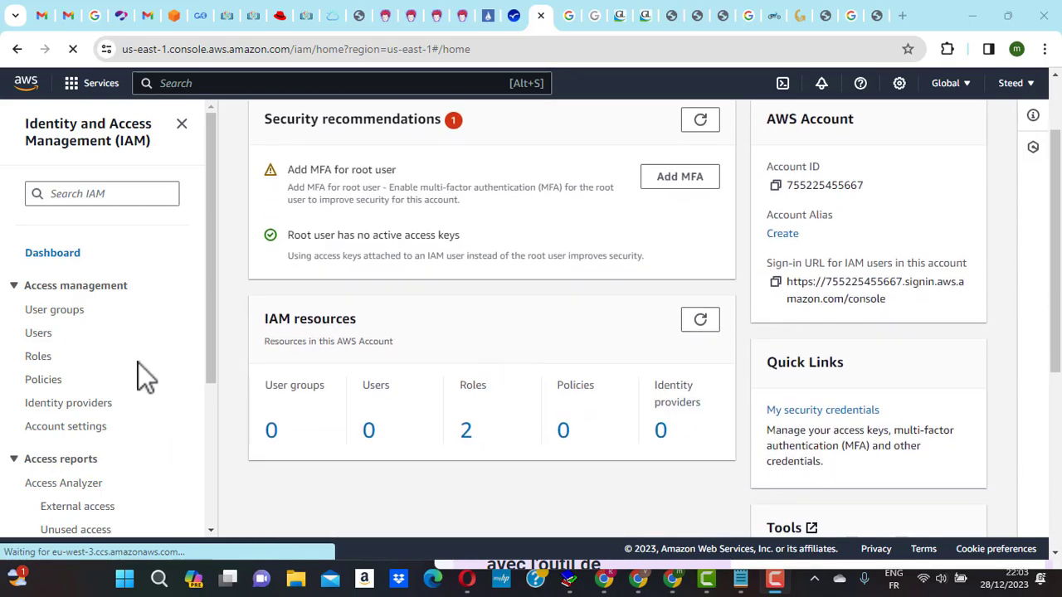
{"action": "left_click", "coordinate": [37, 357]}
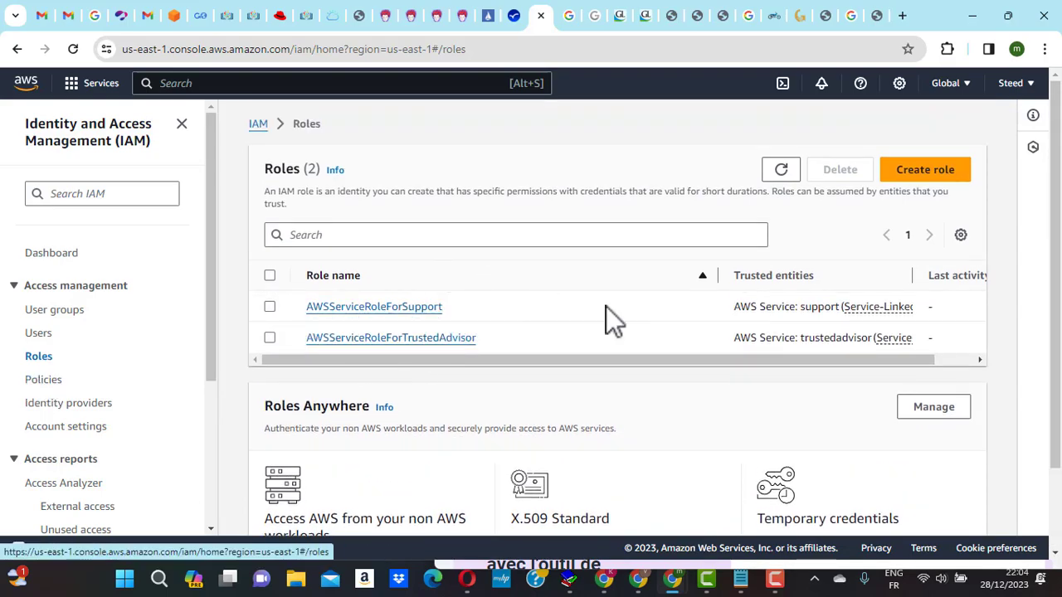
{"action": "left_click", "coordinate": [917, 175]}
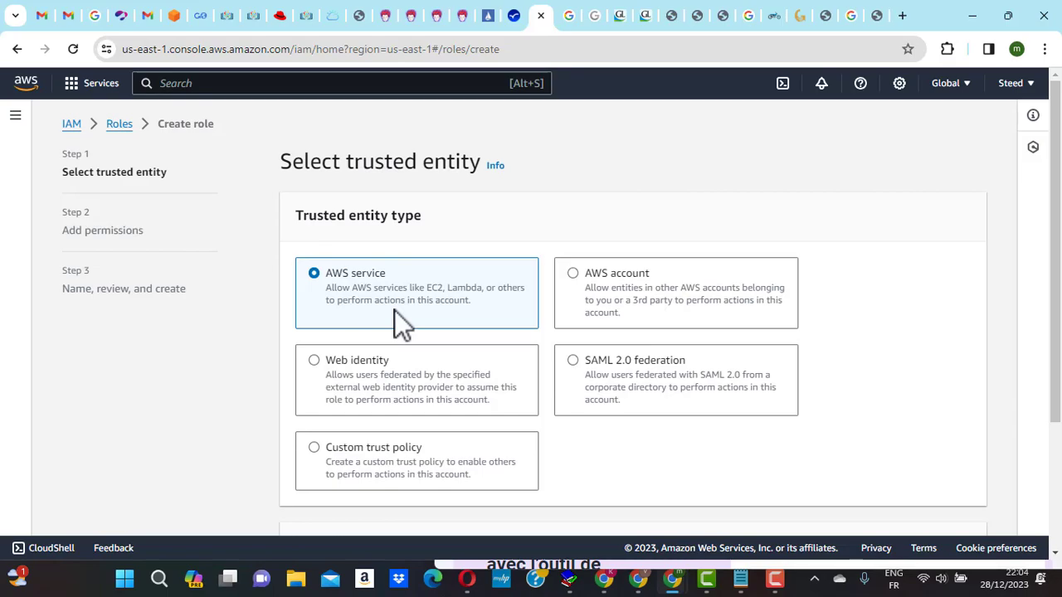
Keep AWS service as the trusted entity type, choose EC2 as the service and use case, and continue to the permissions
{"action": "scroll", "coordinate": [394, 310], "scroll_direction": "down", "scroll_amount": 2}
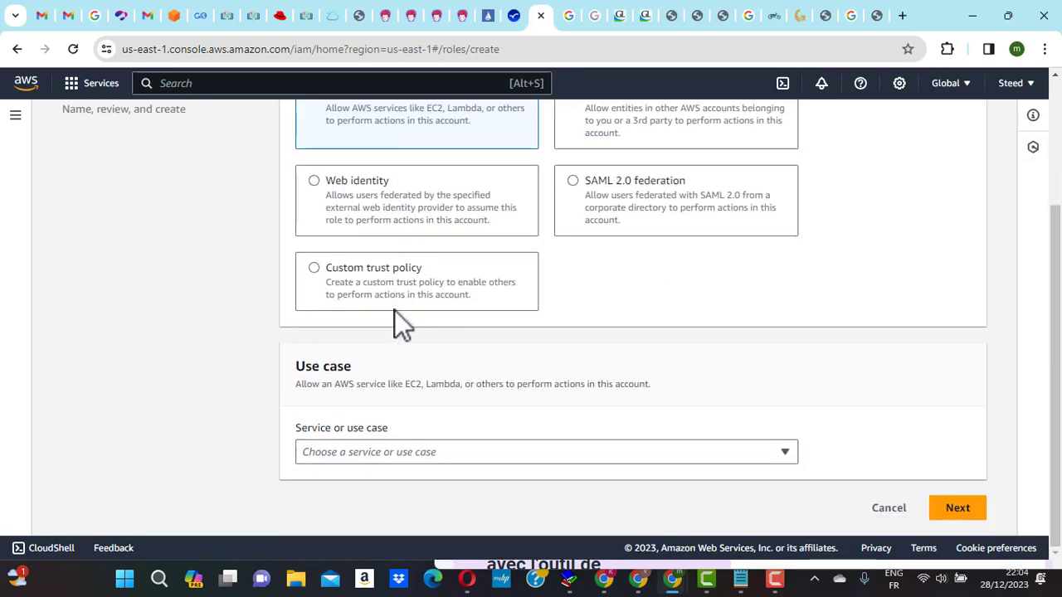
{"action": "left_click", "coordinate": [564, 453]}
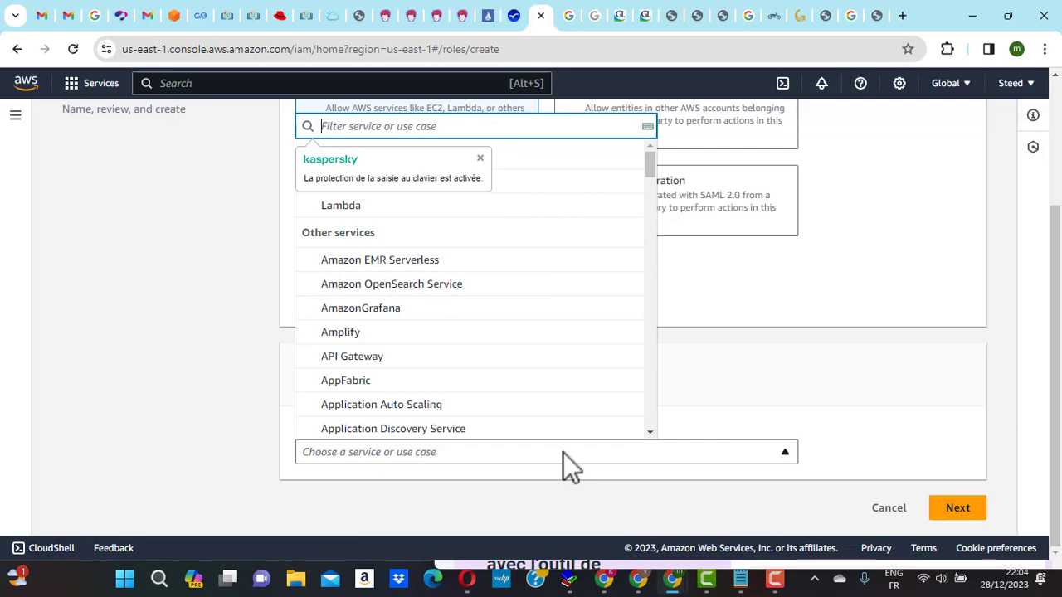
{"action": "left_click", "coordinate": [594, 197]}
{"action": "scroll", "coordinate": [627, 491], "scroll_direction": "down", "scroll_amount": 3}
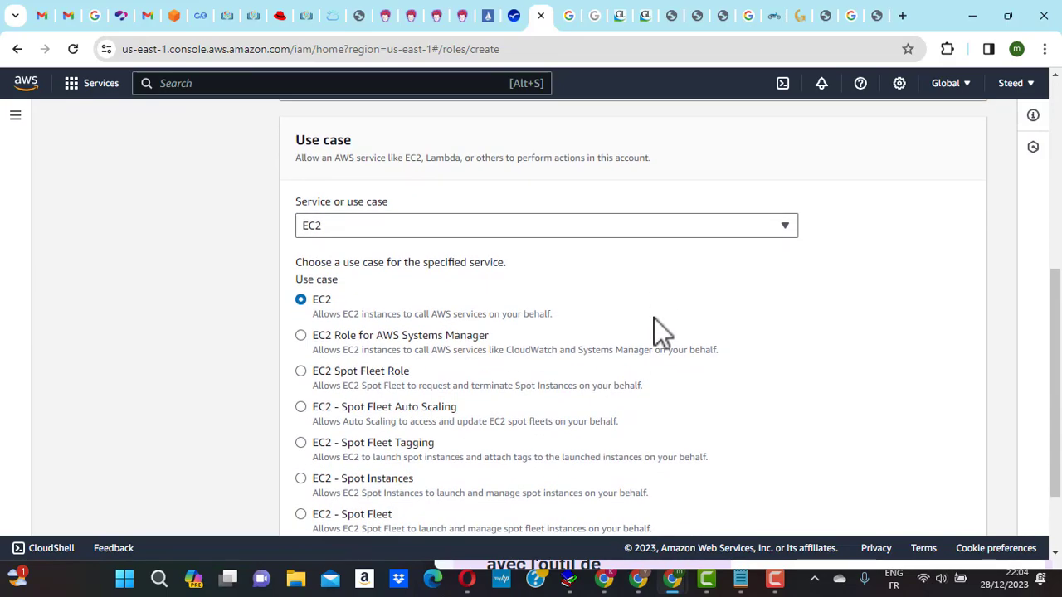
{"action": "scroll", "coordinate": [653, 317], "scroll_direction": "down", "scroll_amount": 2}
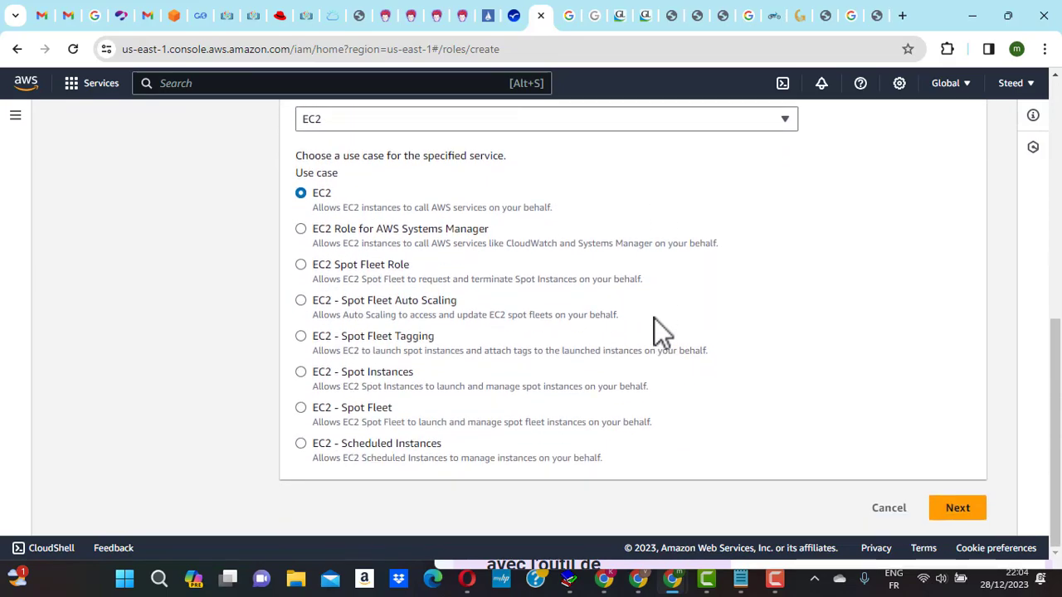
{"action": "scroll", "coordinate": [656, 320], "scroll_direction": "up", "scroll_amount": 1}
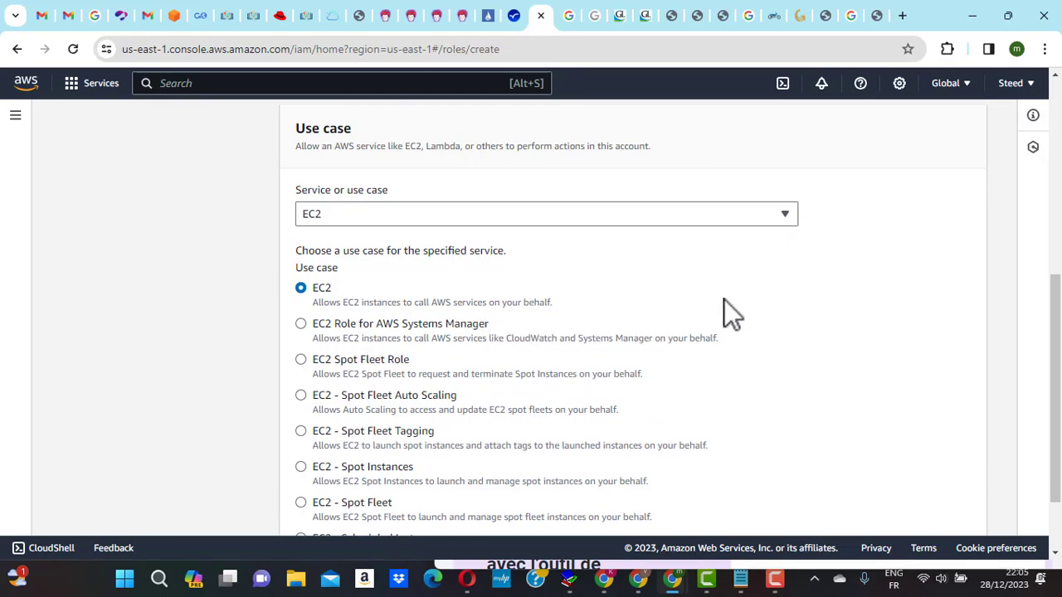
{"action": "scroll", "coordinate": [731, 312], "scroll_direction": "down", "scroll_amount": 1}
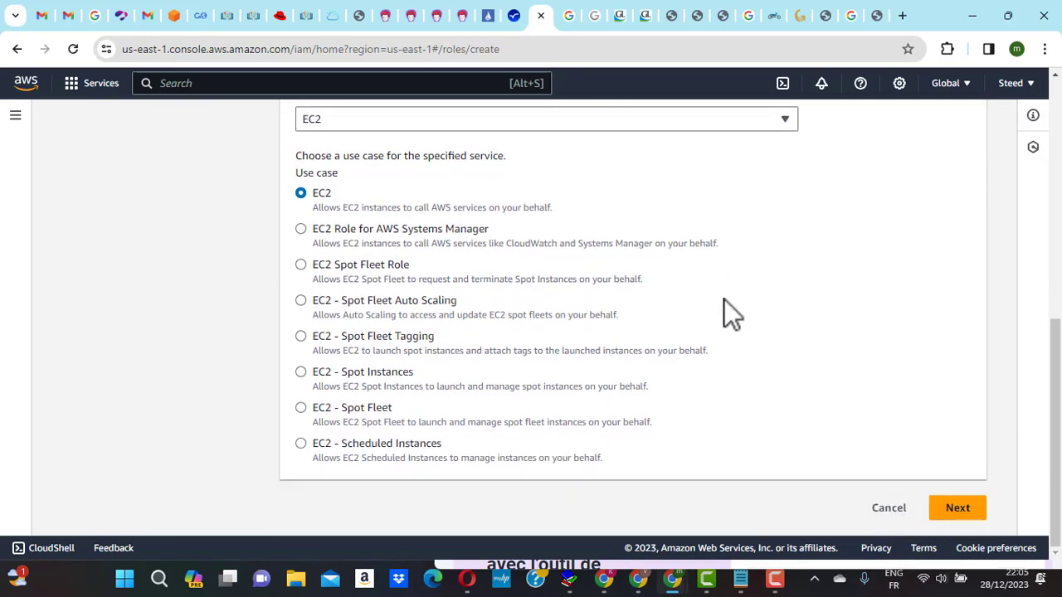
{"action": "left_click", "coordinate": [957, 509]}
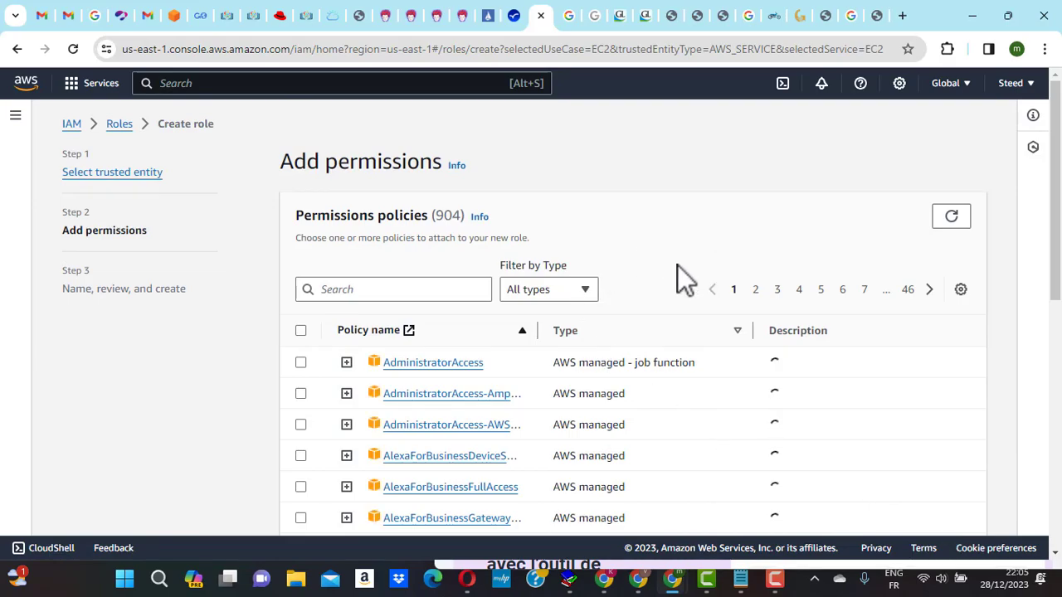
Filter the permissions policies by s3, select AmazonS3FullAccess and preview its JSON
{"action": "left_click", "coordinate": [456, 290]}
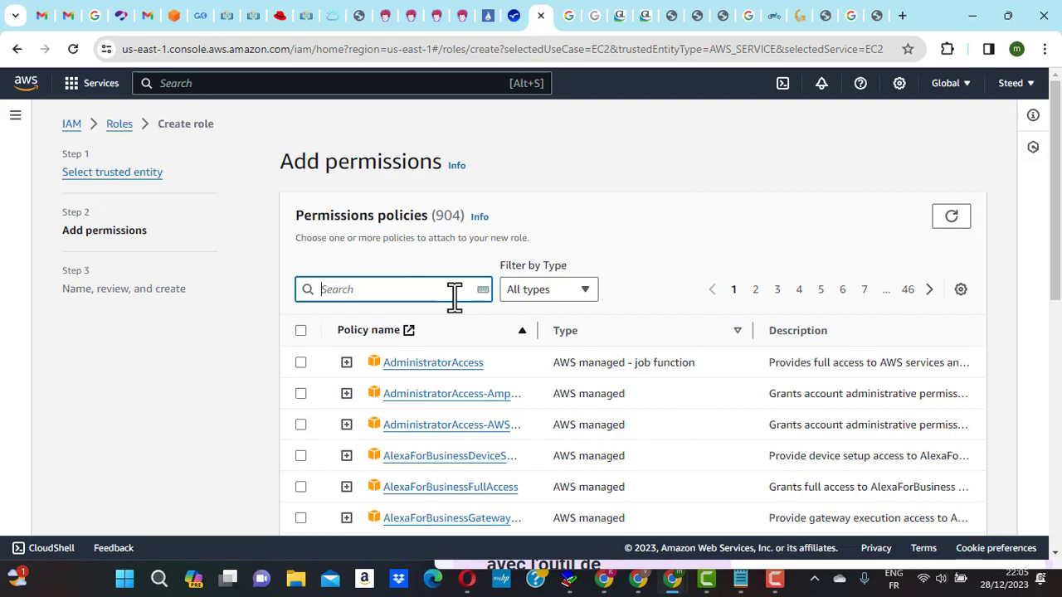
{"action": "type", "text": "s3"}
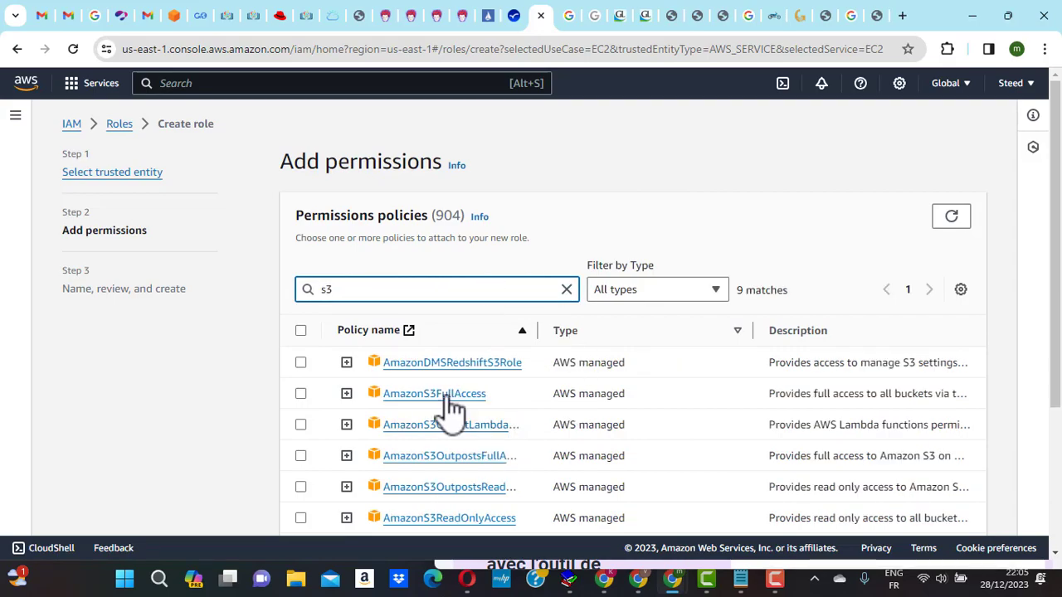
{"action": "left_click", "coordinate": [301, 396]}
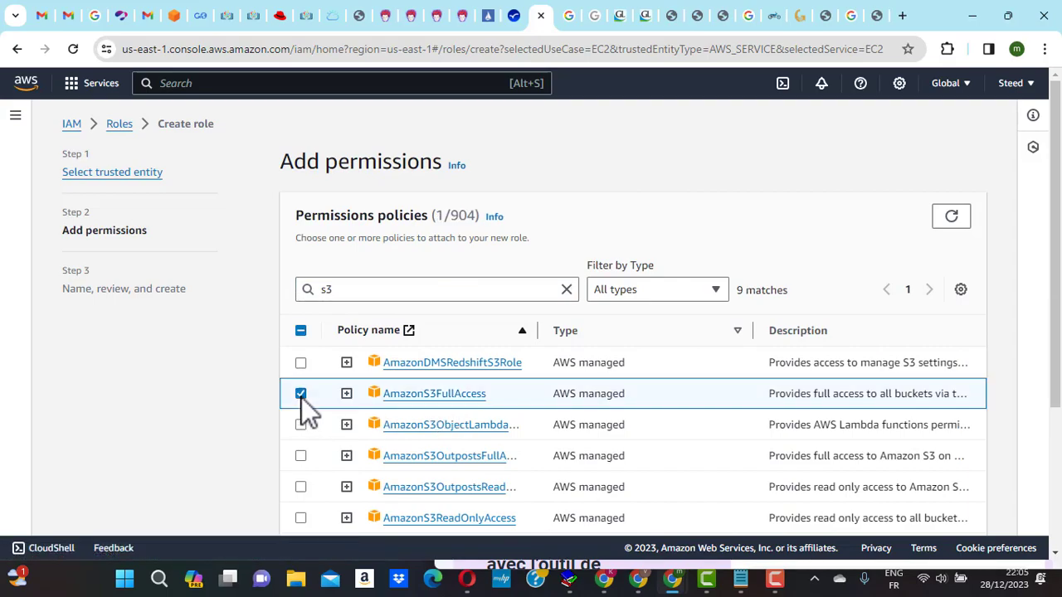
{"action": "left_click", "coordinate": [346, 395]}
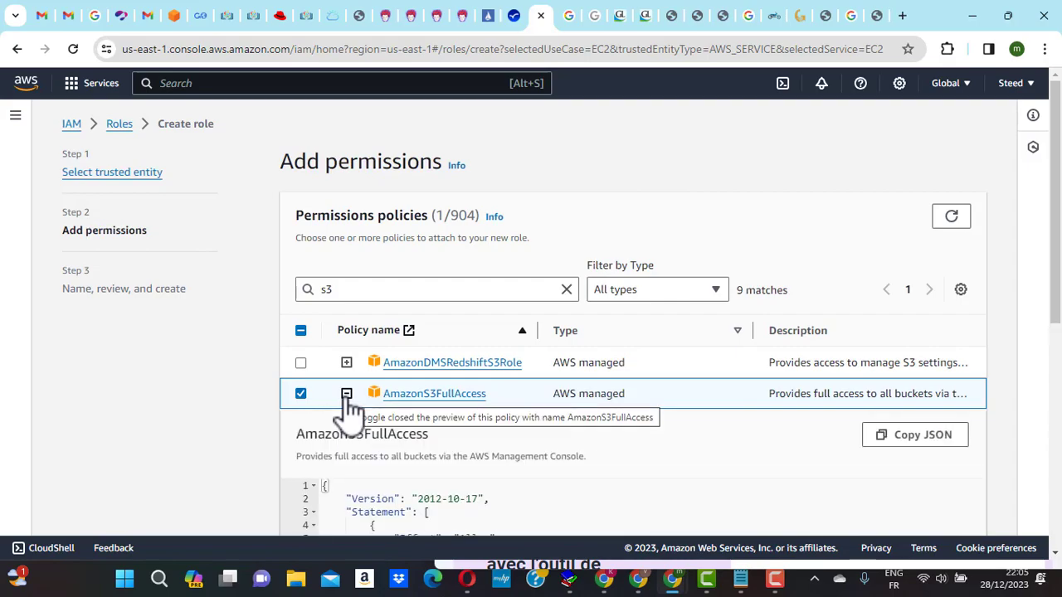
{"action": "scroll", "coordinate": [467, 460], "scroll_direction": "down", "scroll_amount": 1}
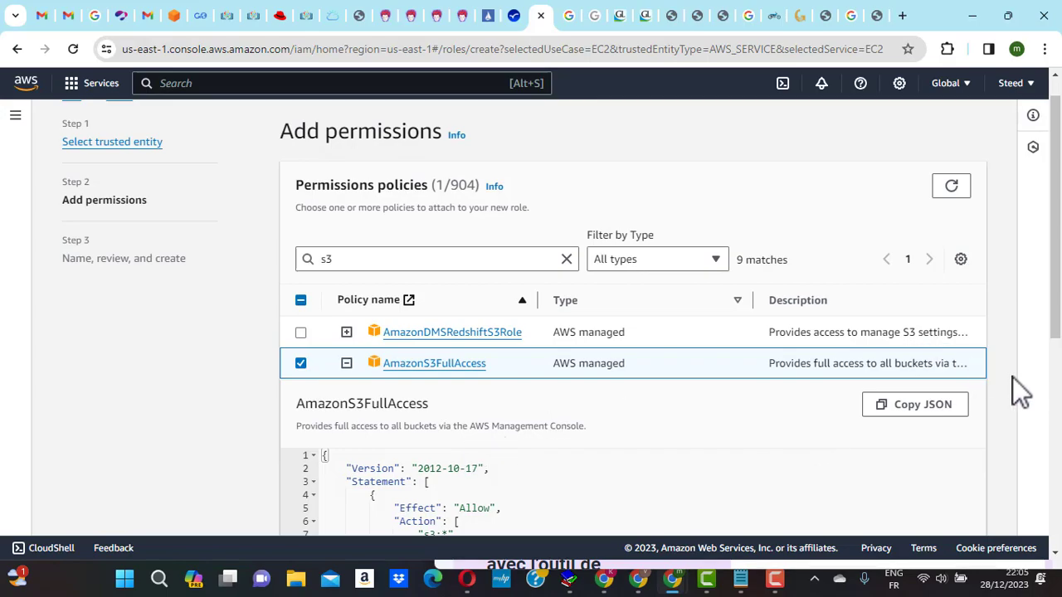
{"action": "scroll", "coordinate": [1014, 380], "scroll_direction": "down", "scroll_amount": 2}
{"action": "scroll", "coordinate": [1020, 390], "scroll_direction": "down", "scroll_amount": 4}
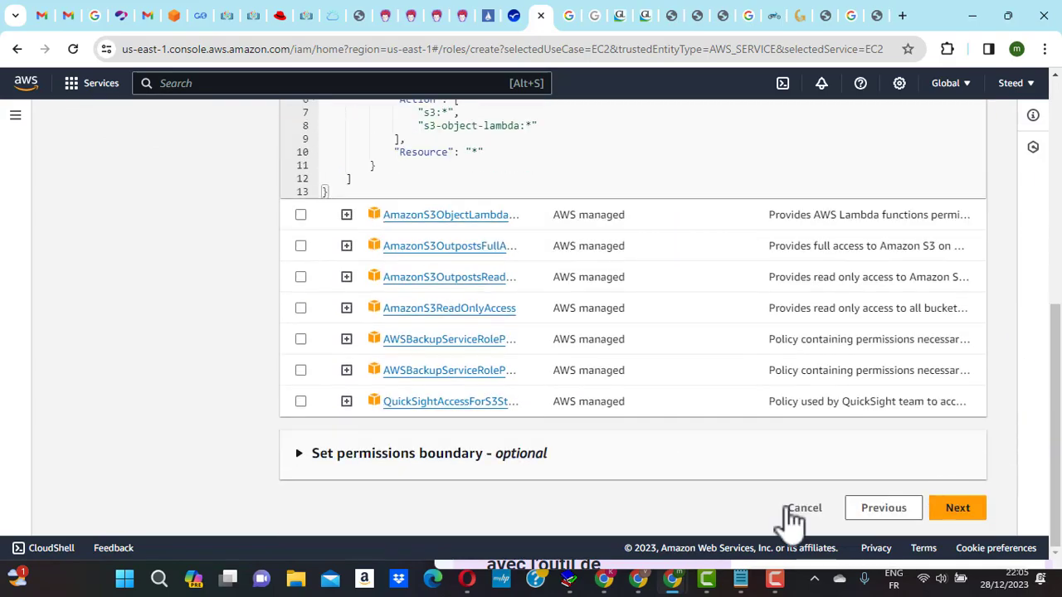
Expand the permissions boundary settings, keep the role without a boundary and continue to the naming and review stage
{"action": "left_click", "coordinate": [298, 457]}
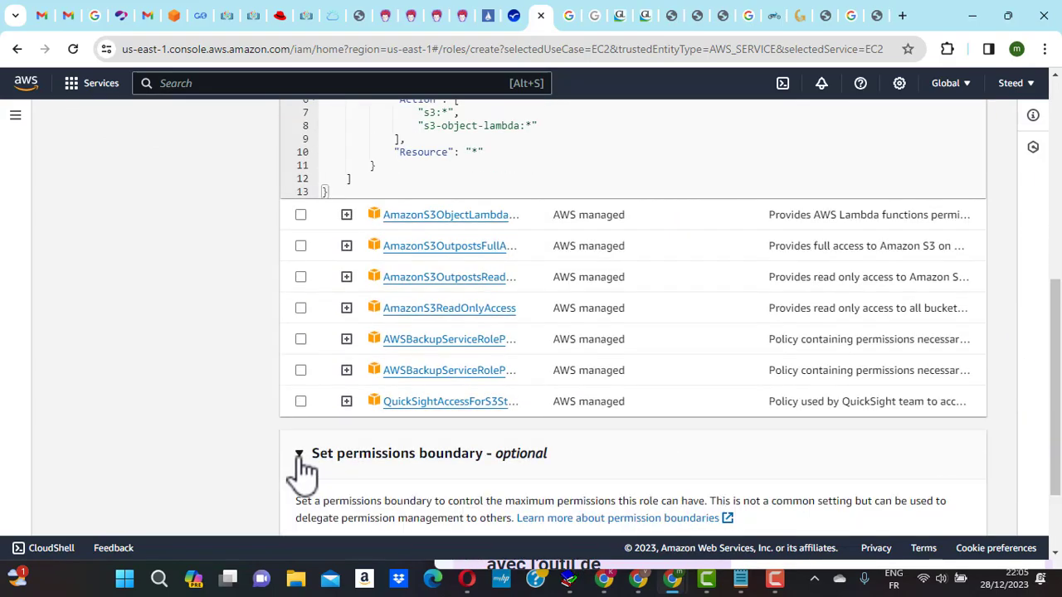
{"action": "scroll", "coordinate": [494, 453], "scroll_direction": "down", "scroll_amount": 1}
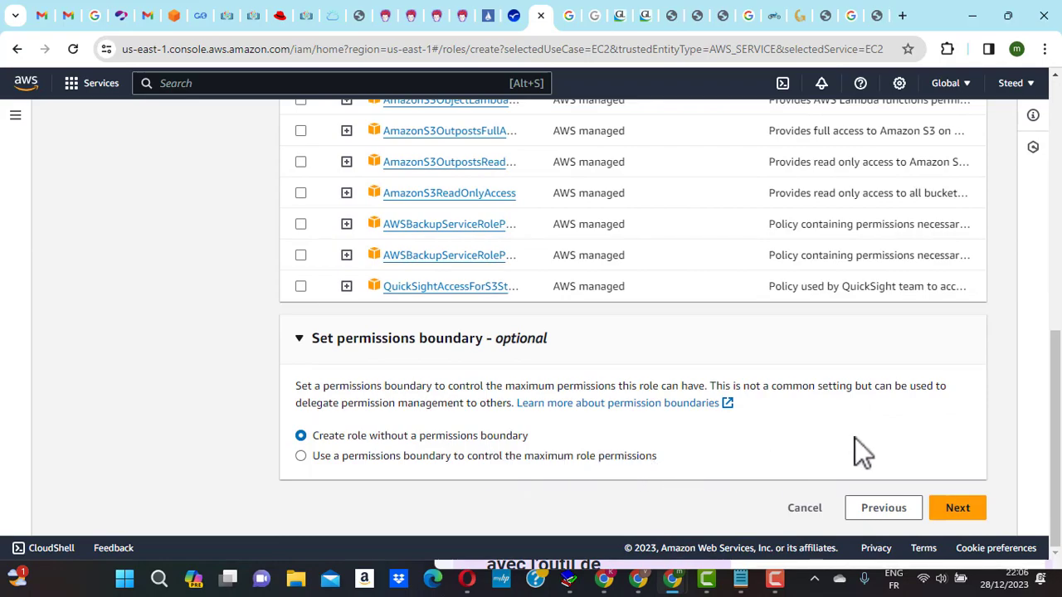
{"action": "left_click", "coordinate": [967, 510]}
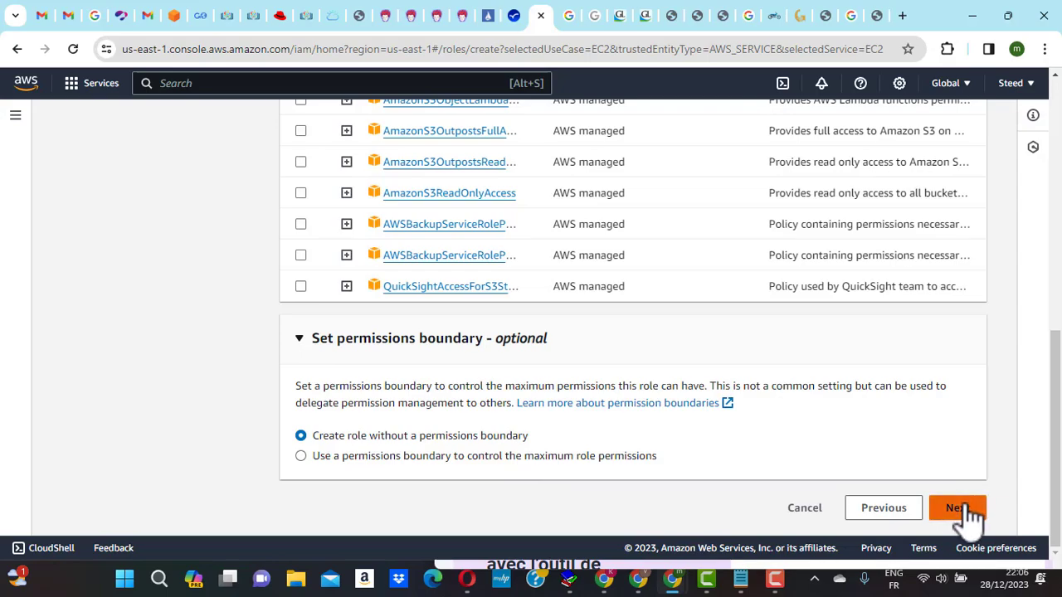
Name the role permrepertoire without an accent and review its default description
{"action": "left_click", "coordinate": [404, 229]}
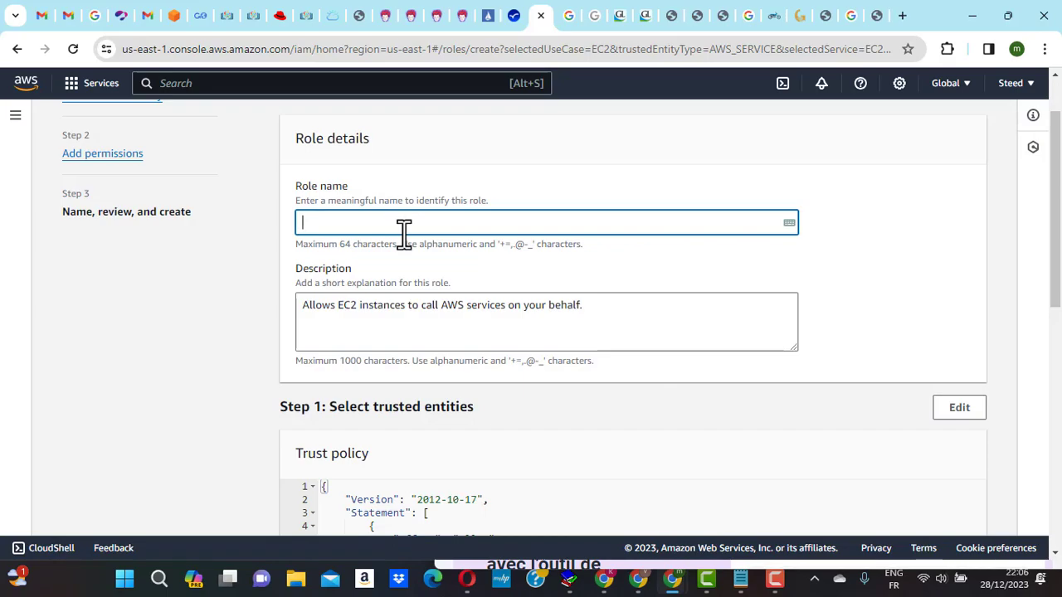
{"action": "type", "text": "permréperepertoire"}
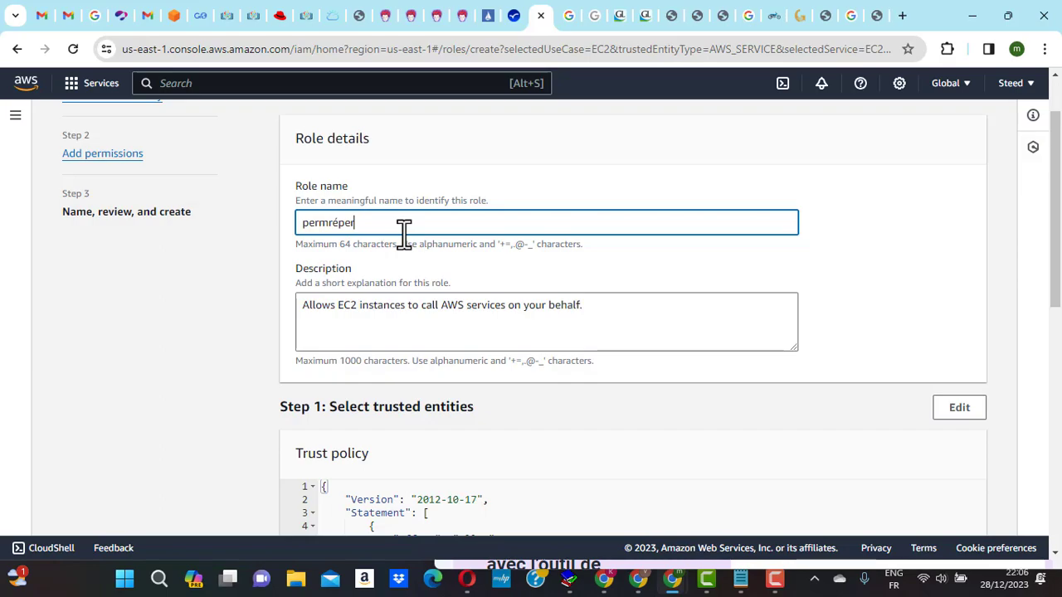
{"action": "left_click", "coordinate": [337, 223]}
{"action": "key", "text": "BackSpace"}
{"action": "type", "text": "e"}
{"action": "scroll", "coordinate": [447, 272], "scroll_direction": "down", "scroll_amount": 1}
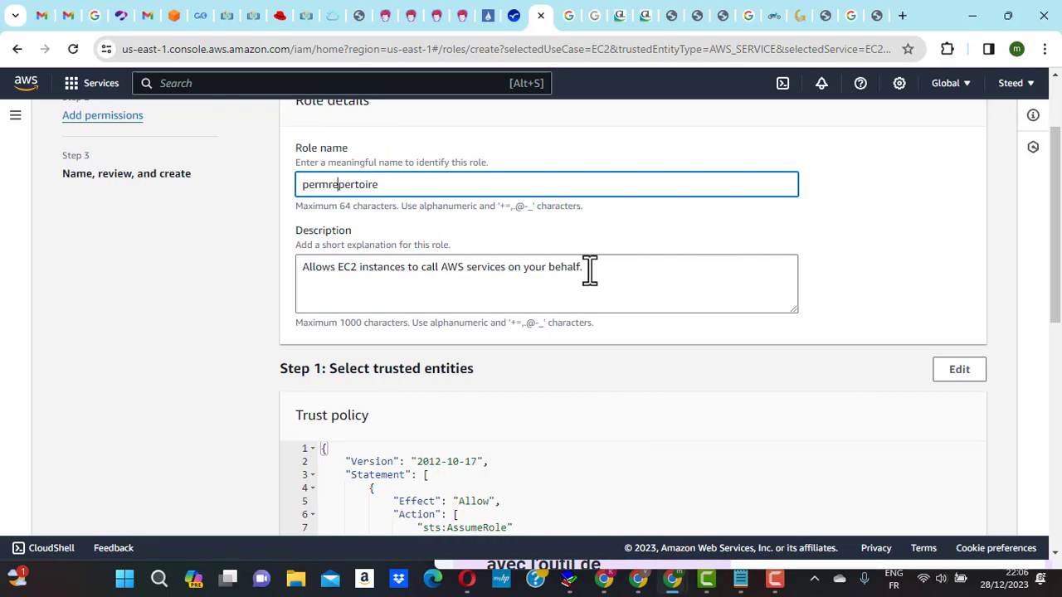
{"action": "left_click_drag", "start_coordinate": [590, 267], "coordinate": [308, 285]}
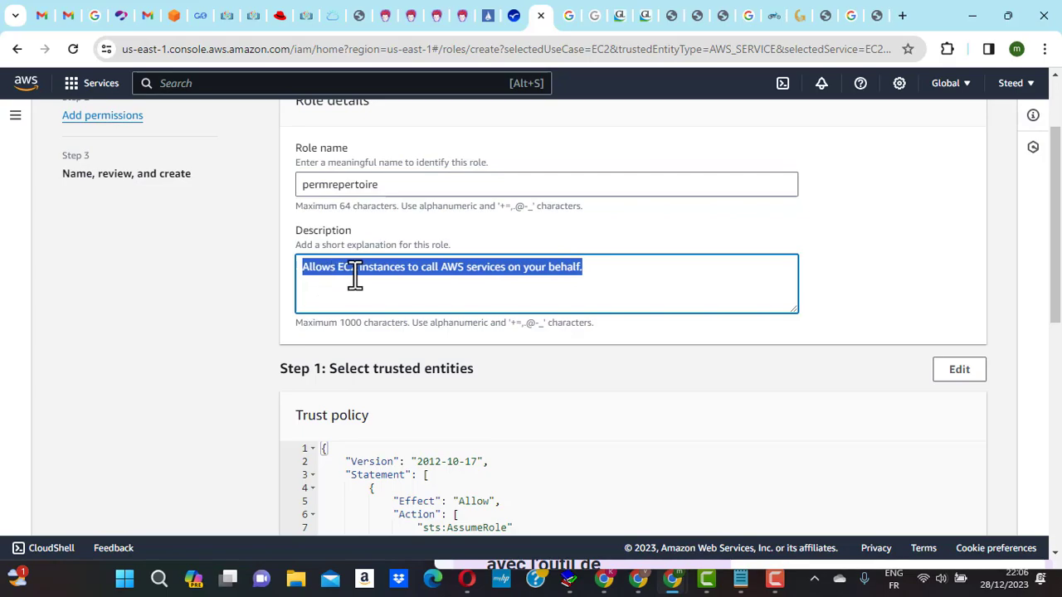
{"action": "left_click", "coordinate": [407, 280]}
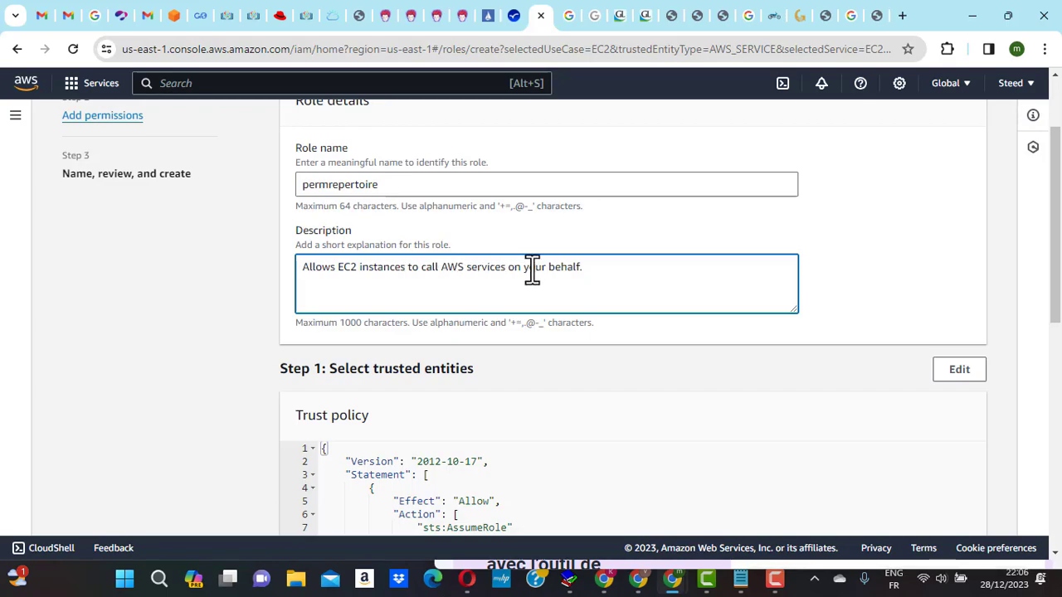
Review the trust policy and permissions summary, and add a tag with key sitedynamique and value role
{"action": "scroll", "coordinate": [532, 266], "scroll_direction": "down", "scroll_amount": 4}
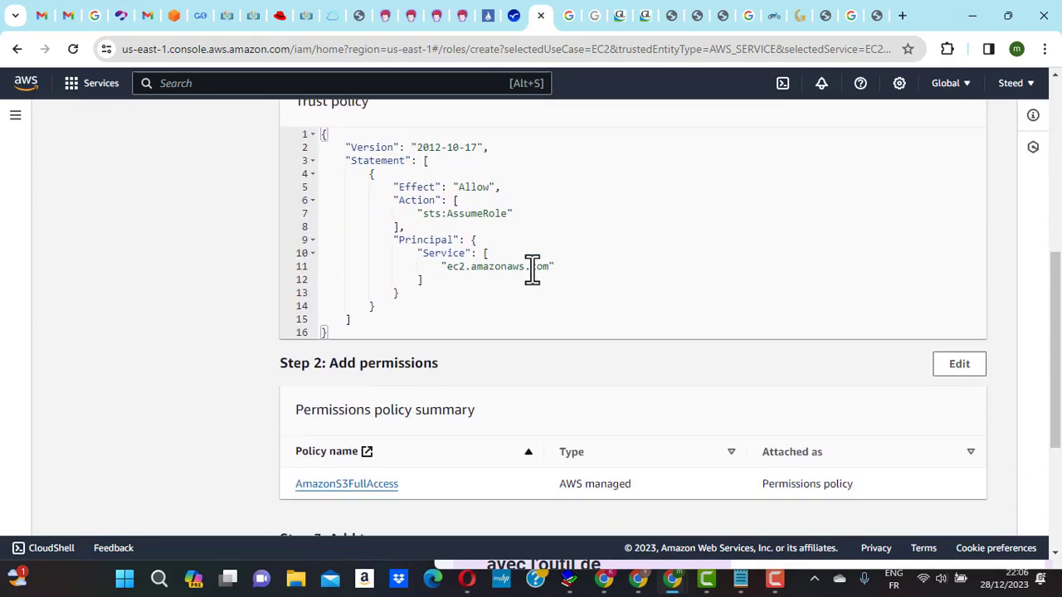
{"action": "scroll", "coordinate": [692, 332], "scroll_direction": "down", "scroll_amount": 3}
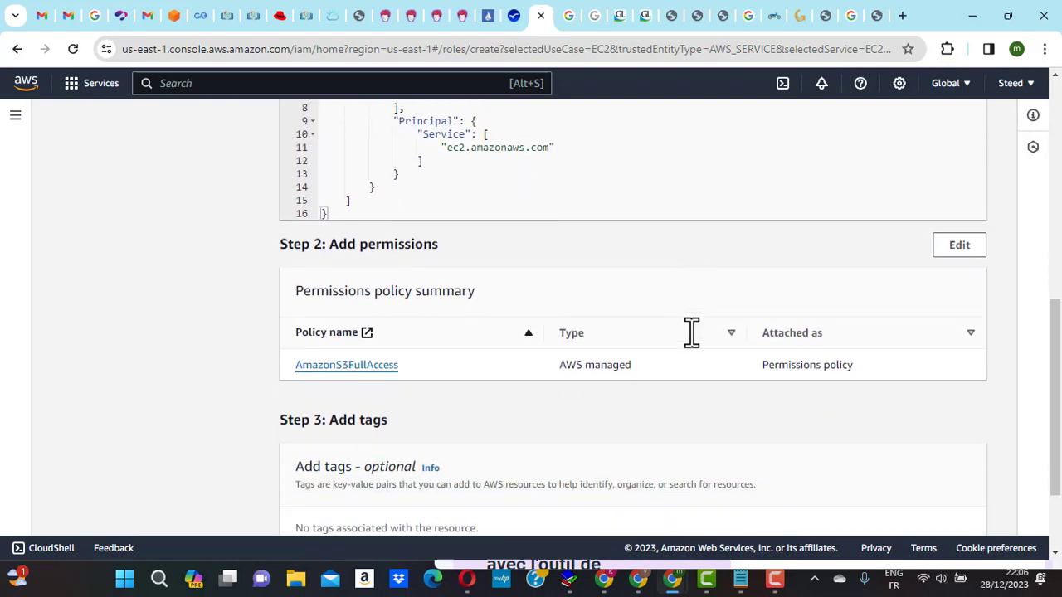
{"action": "scroll", "coordinate": [692, 332], "scroll_direction": "down", "scroll_amount": 1}
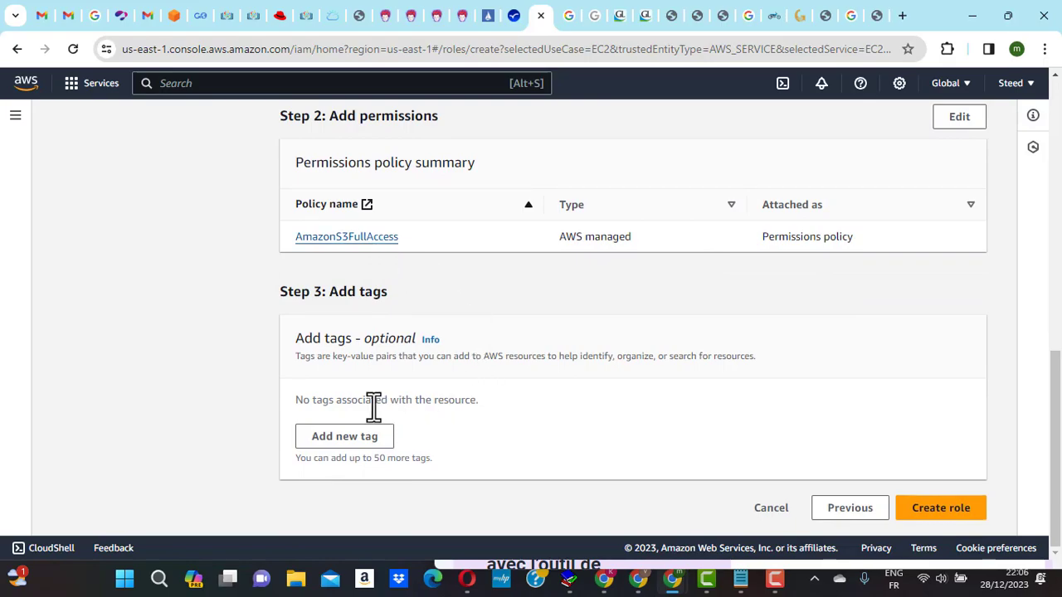
{"action": "left_click", "coordinate": [369, 453]}
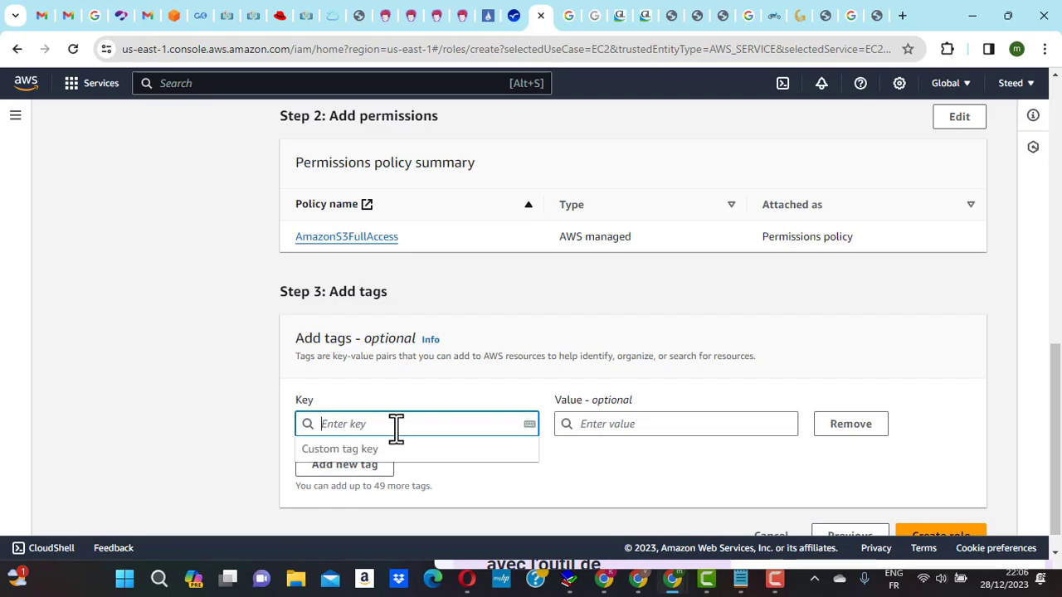
{"action": "type", "text": "site"}
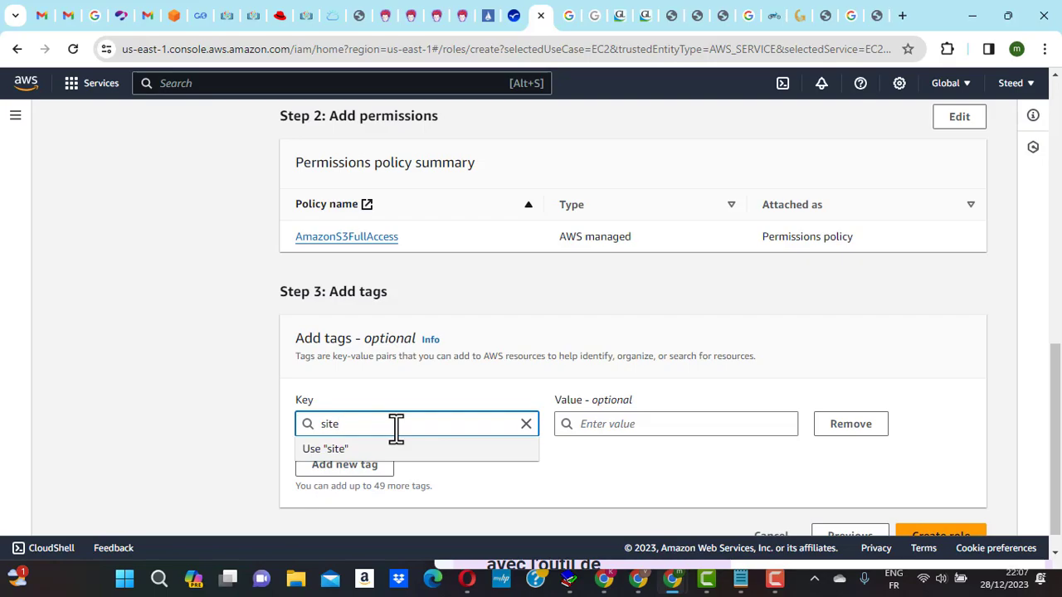
{"action": "type", "text": "dynamique"}
{"action": "left_click", "coordinate": [600, 424]}
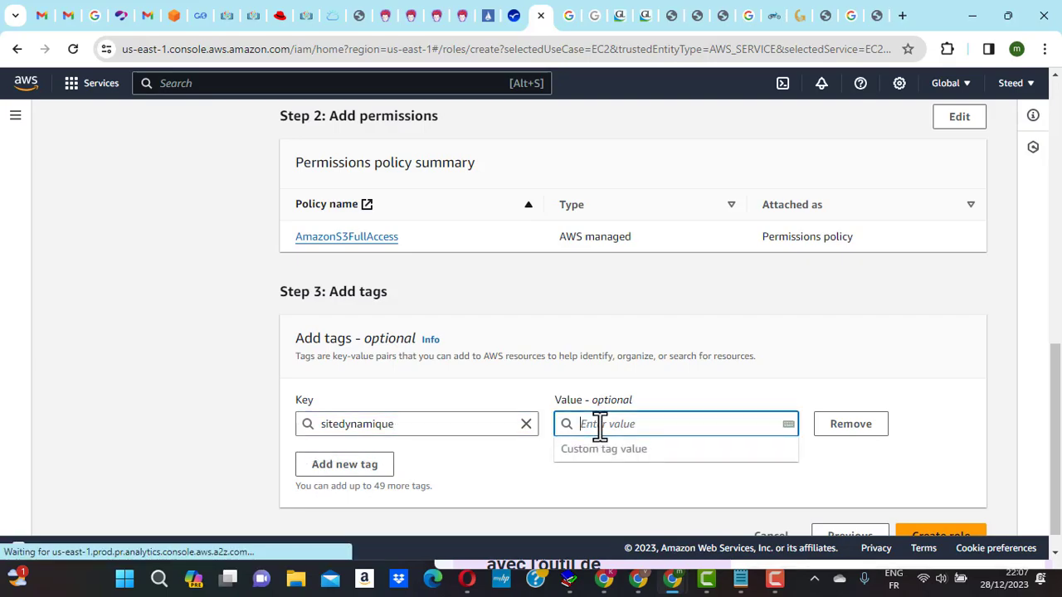
{"action": "type", "text": "role"}
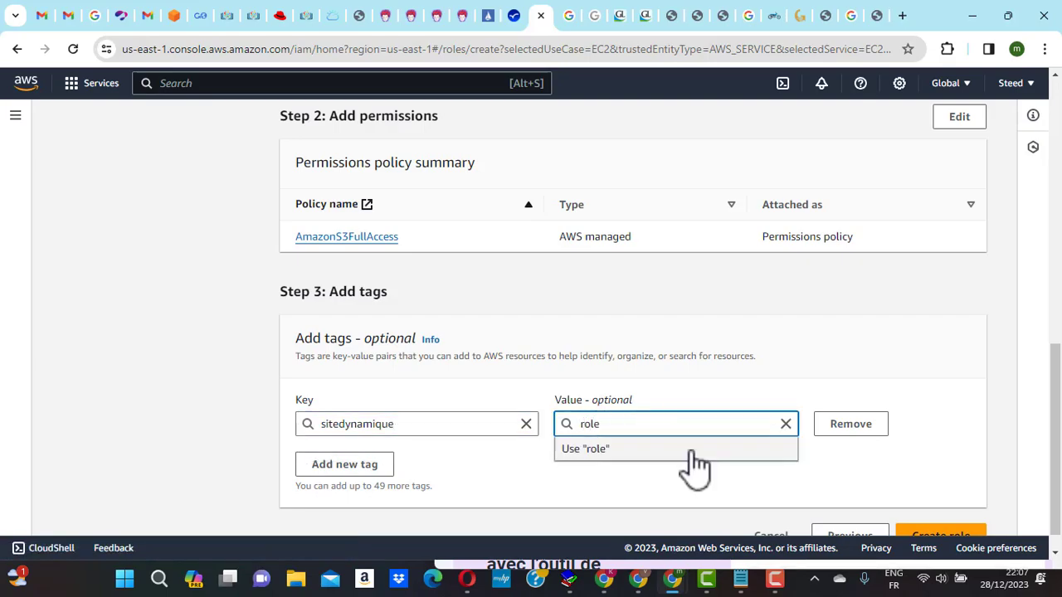
{"action": "scroll", "coordinate": [863, 486], "scroll_direction": "down", "scroll_amount": 1}
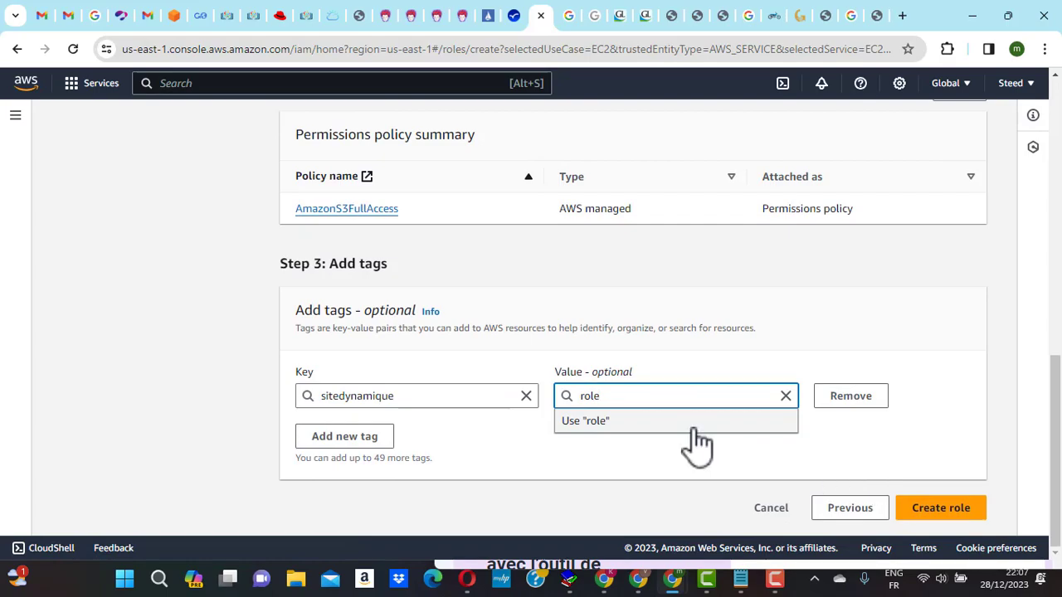
{"action": "left_click", "coordinate": [628, 422]}
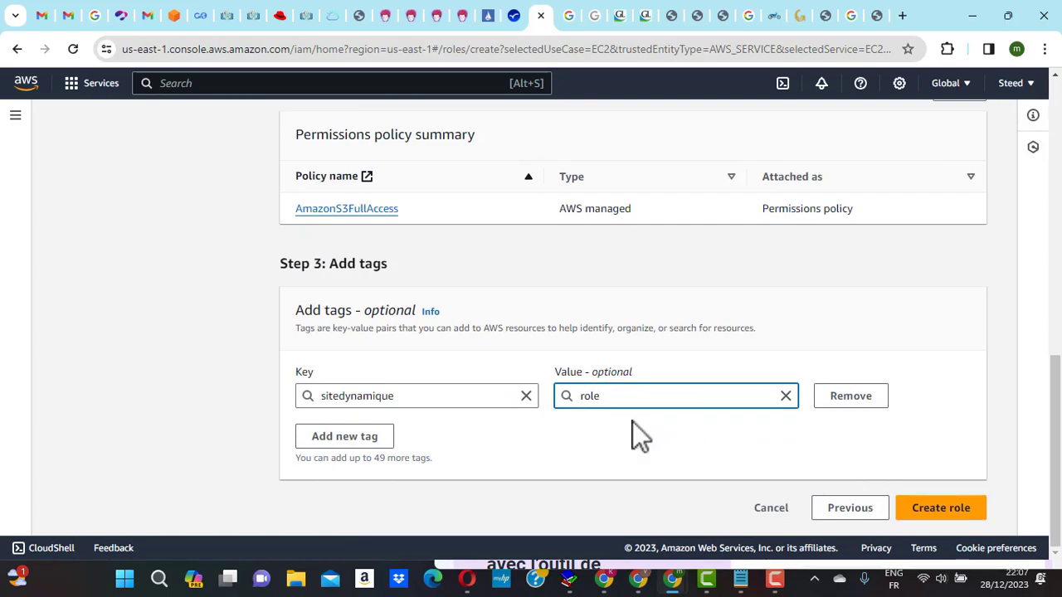
Create the permrepertoire role and check its entry in the roles list
{"action": "left_click", "coordinate": [921, 514]}
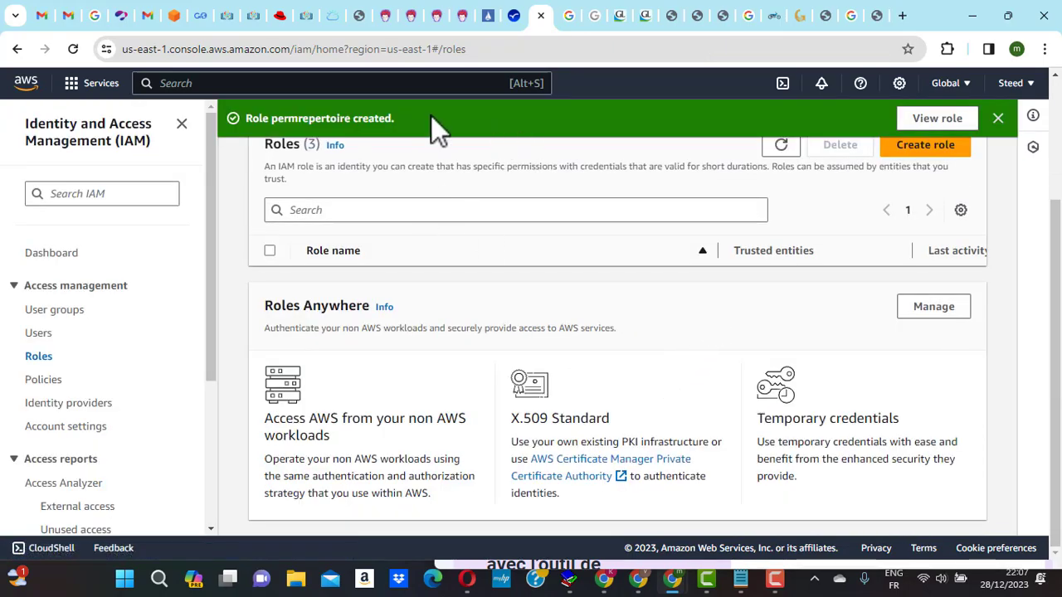
{"action": "scroll", "coordinate": [659, 315], "scroll_direction": "up", "scroll_amount": 1}
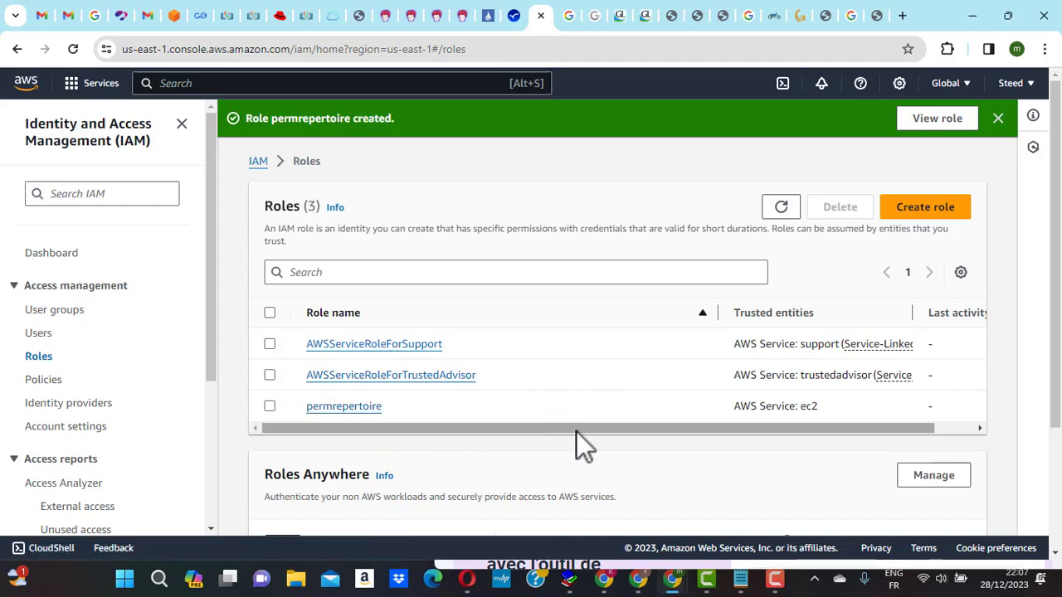
{"action": "scroll", "coordinate": [576, 430], "scroll_direction": "down", "scroll_amount": 2}
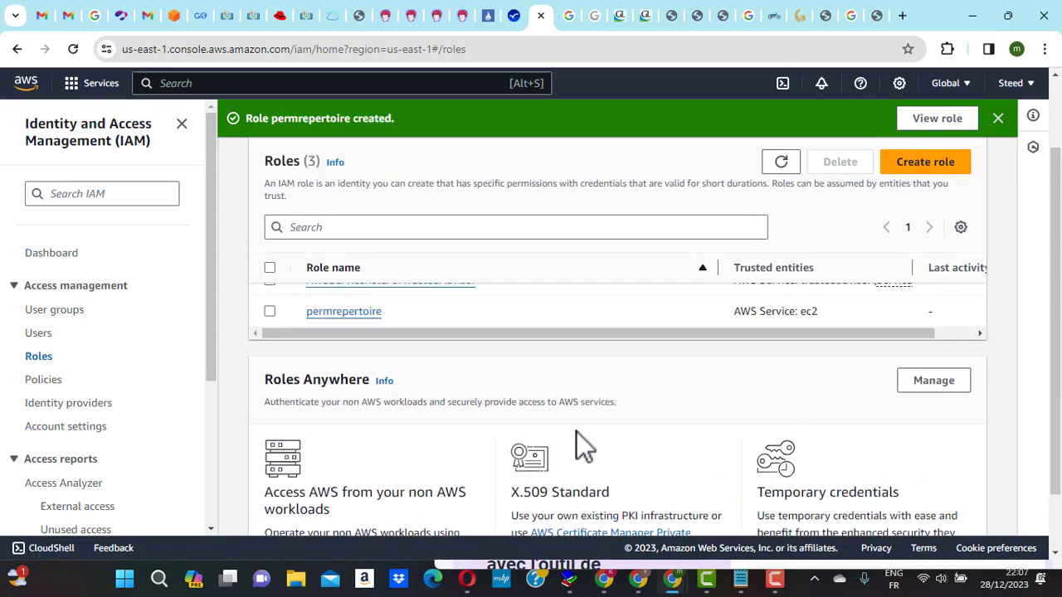
{"action": "scroll", "coordinate": [577, 432], "scroll_direction": "up", "scroll_amount": 2}
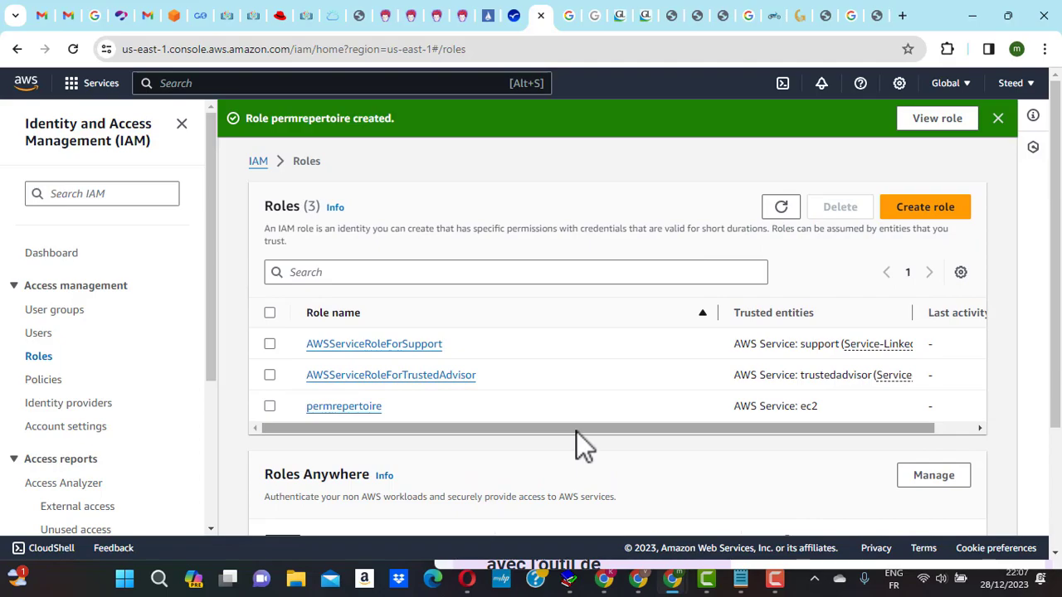
Search for the EC2 service, go to its instances list and start launching a new instance
{"action": "left_click", "coordinate": [249, 85]}
{"action": "type", "text": "ec"}
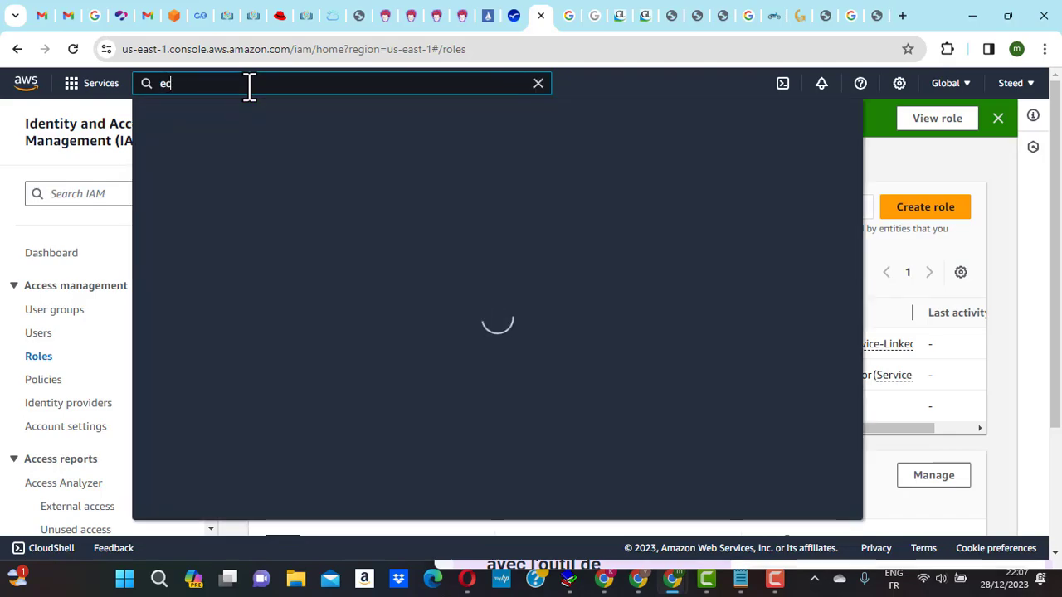
{"action": "type", "text": "2"}
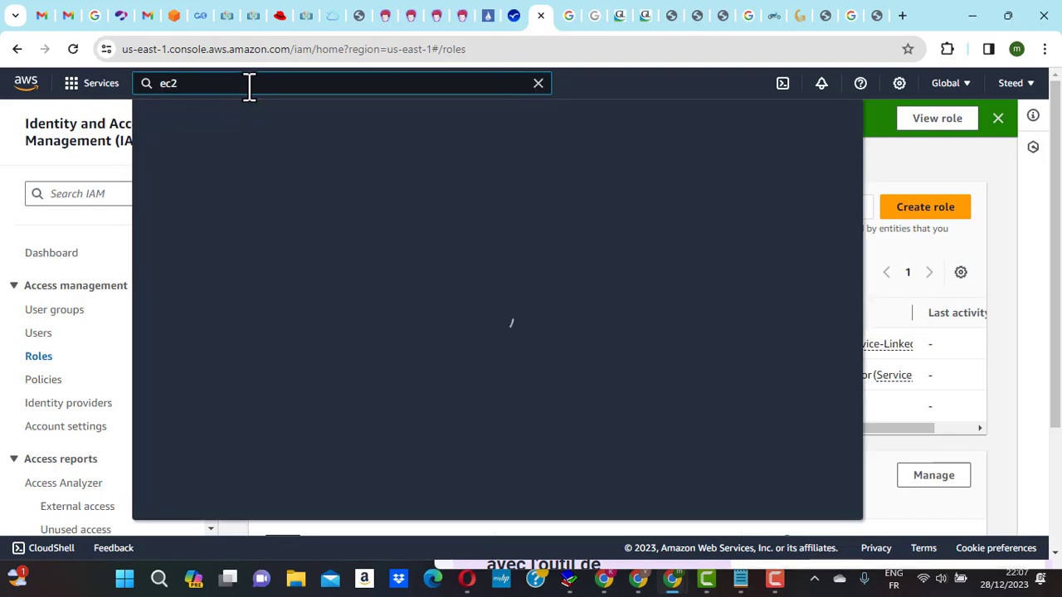
{"action": "left_click", "coordinate": [385, 204]}
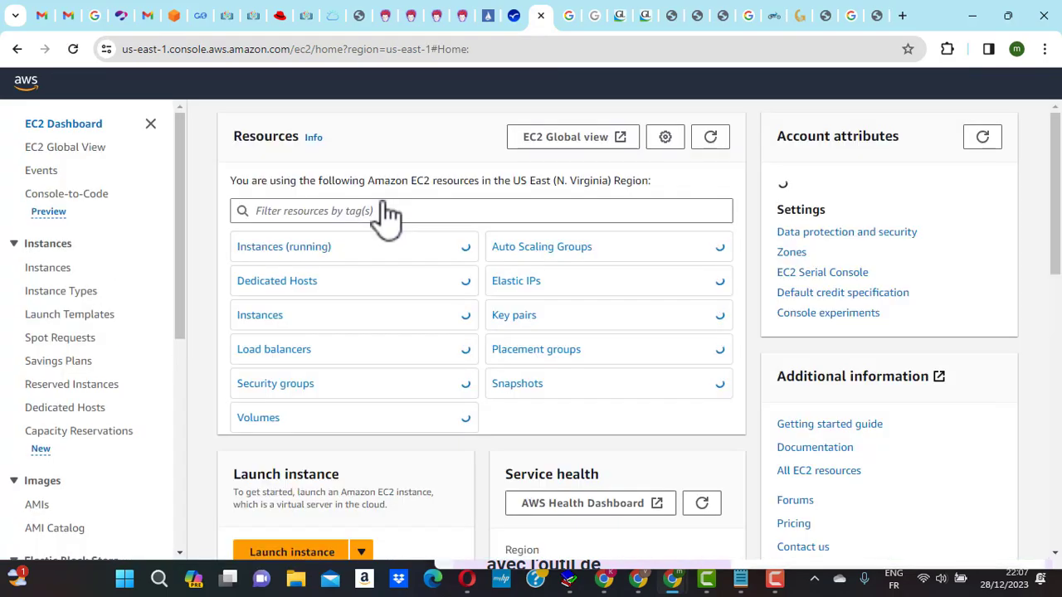
{"action": "left_click", "coordinate": [264, 322]}
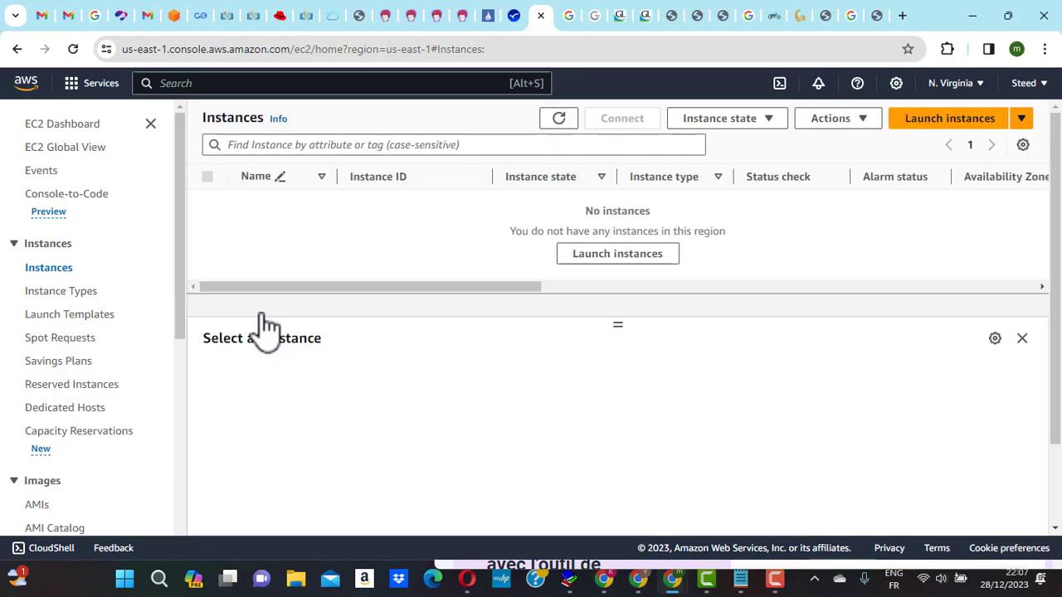
{"action": "left_click", "coordinate": [614, 257]}
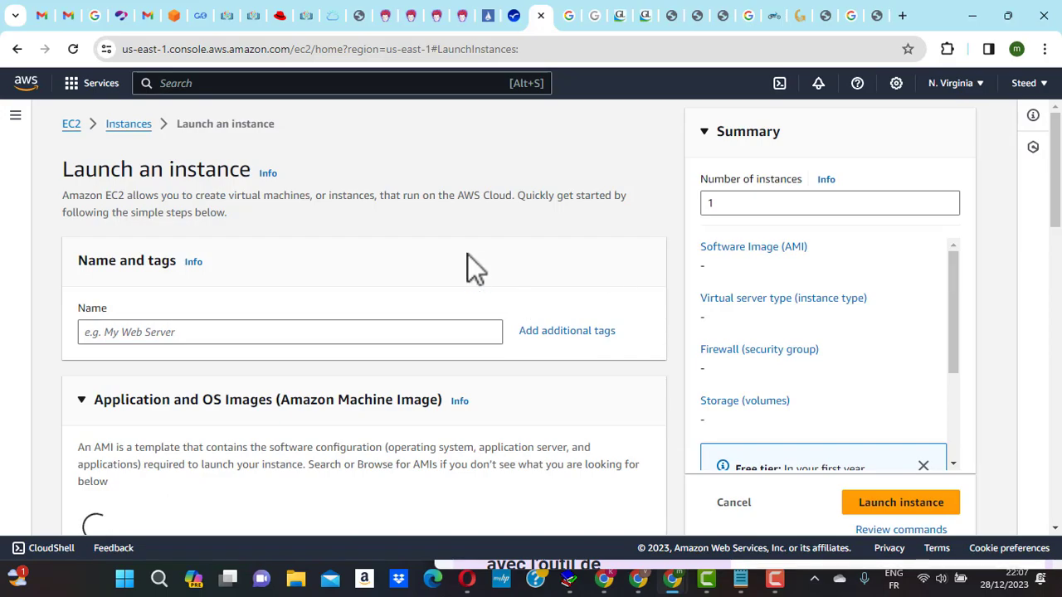
Name the new instance Serveursite
{"action": "scroll", "coordinate": [467, 254], "scroll_direction": "down", "scroll_amount": 1}
{"action": "left_click", "coordinate": [237, 255]}
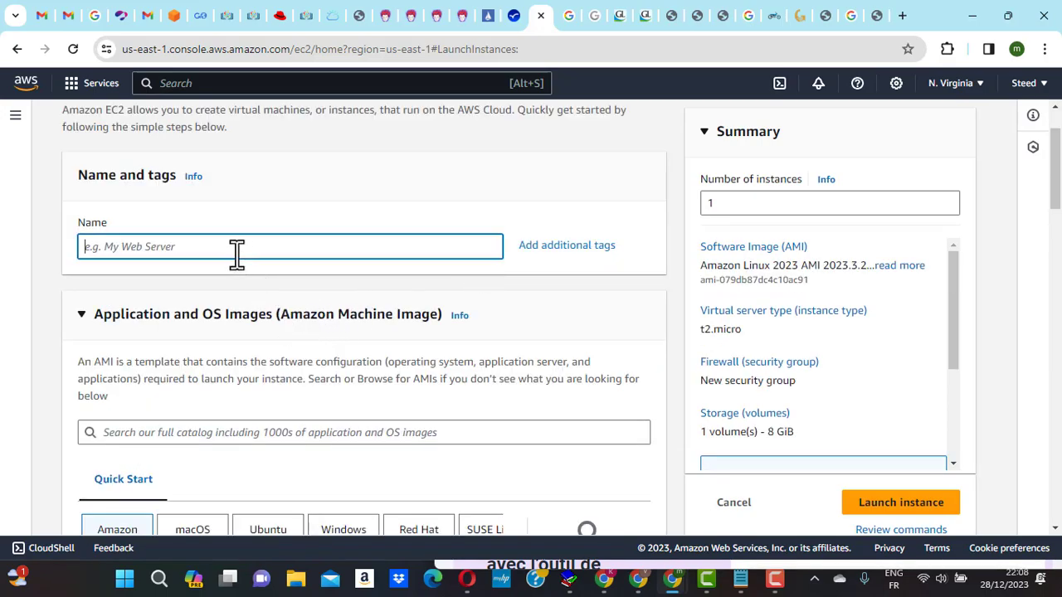
{"action": "type", "text": "site"}
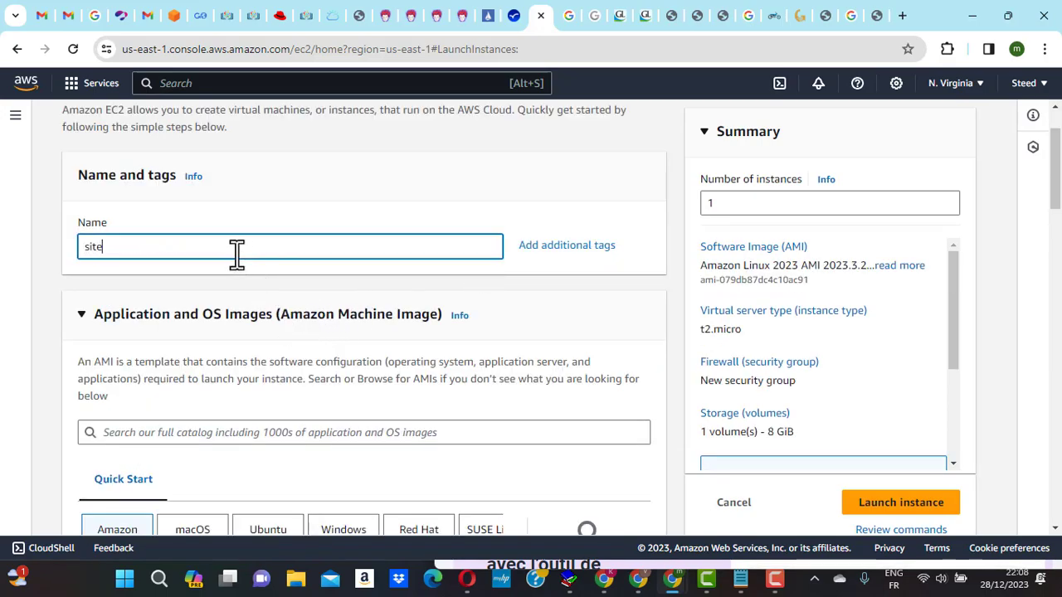
{"action": "key", "text": "BackSpace"}
{"action": "key", "text": "BackSpace"}
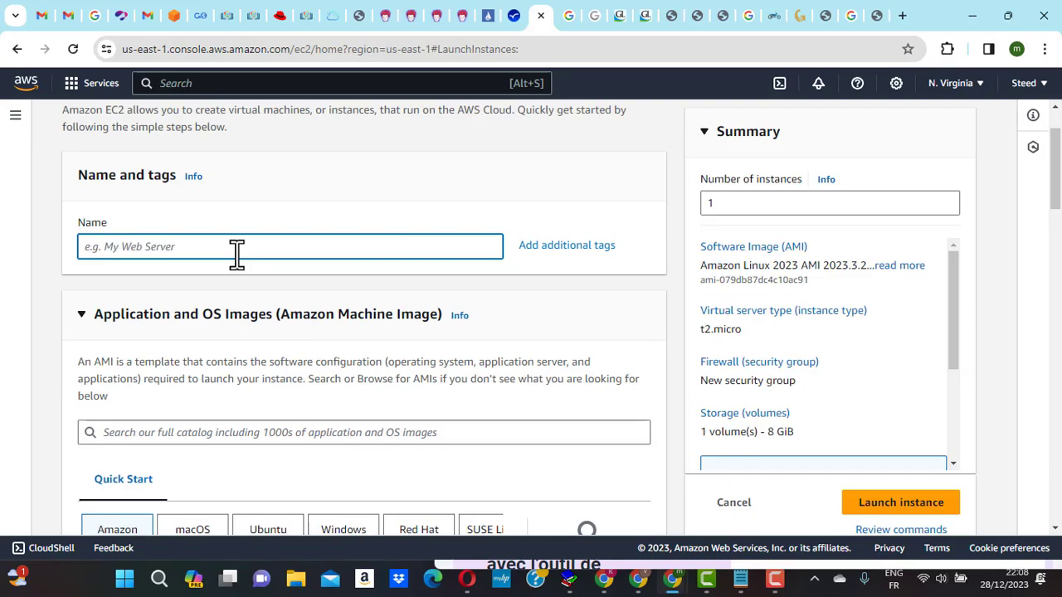
{"action": "type", "text": "Serveur site"}
Choose Amazon Linux 2 AMI (HVM) - Kernel 5.10, SSD Volume Type as the instance's machine image
{"action": "scroll", "coordinate": [237, 255], "scroll_direction": "down", "scroll_amount": 2}
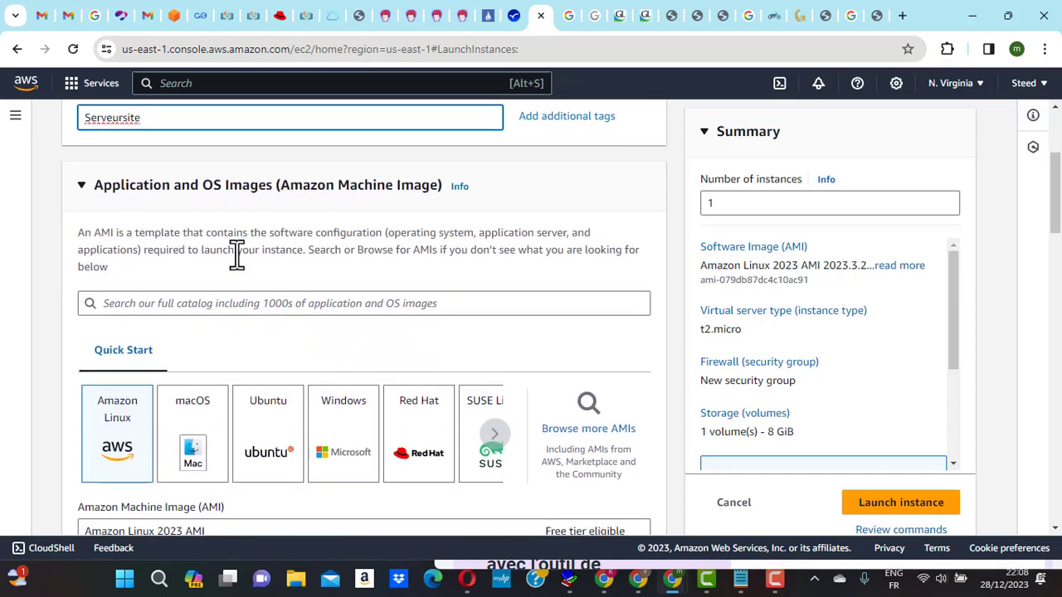
{"action": "scroll", "coordinate": [236, 255], "scroll_direction": "down", "scroll_amount": 1}
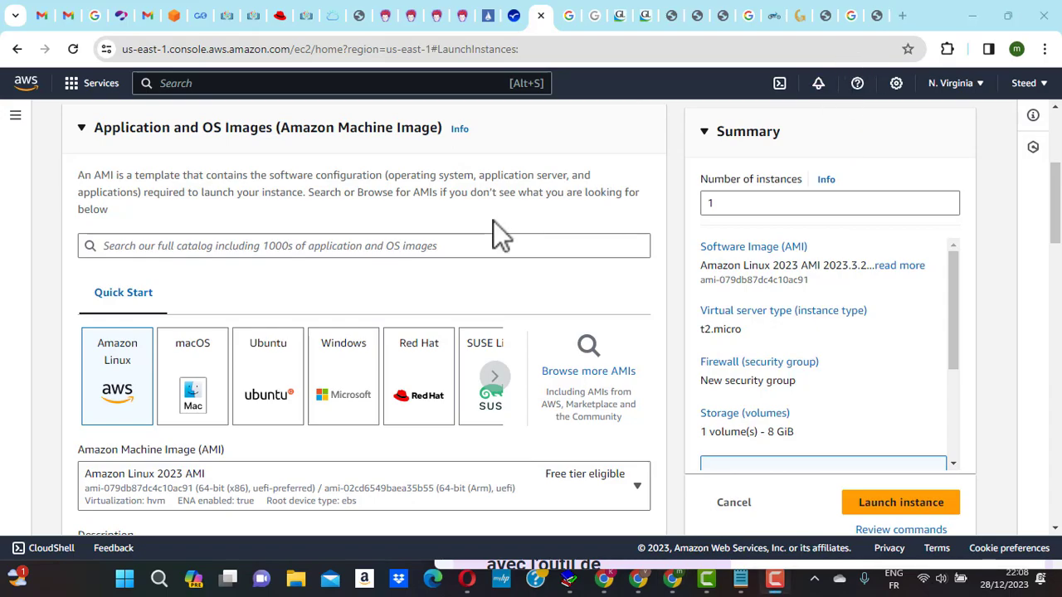
{"action": "scroll", "coordinate": [495, 232], "scroll_direction": "down", "scroll_amount": 2}
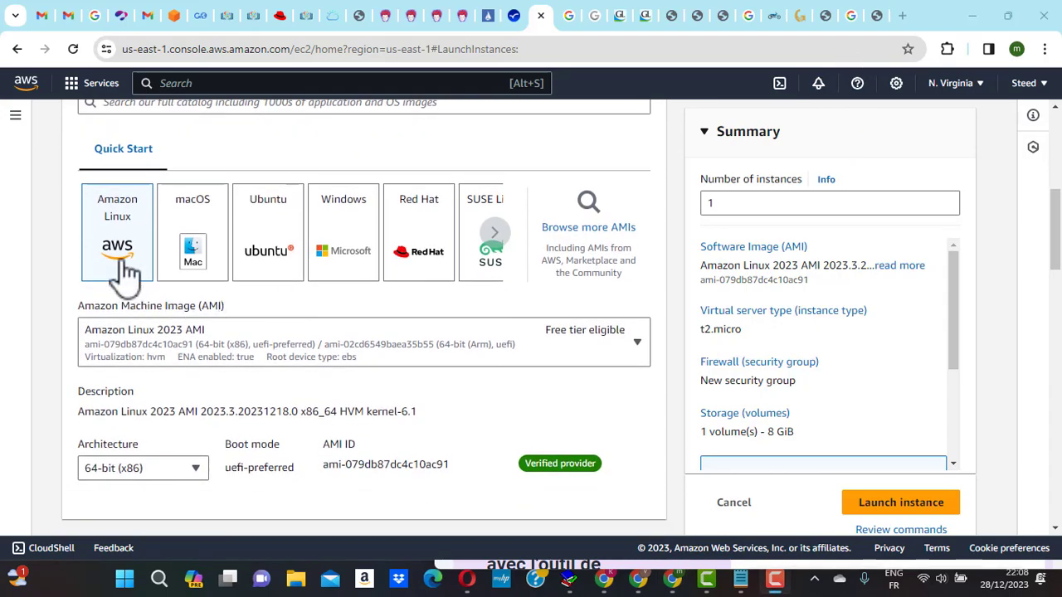
{"action": "left_click", "coordinate": [639, 343]}
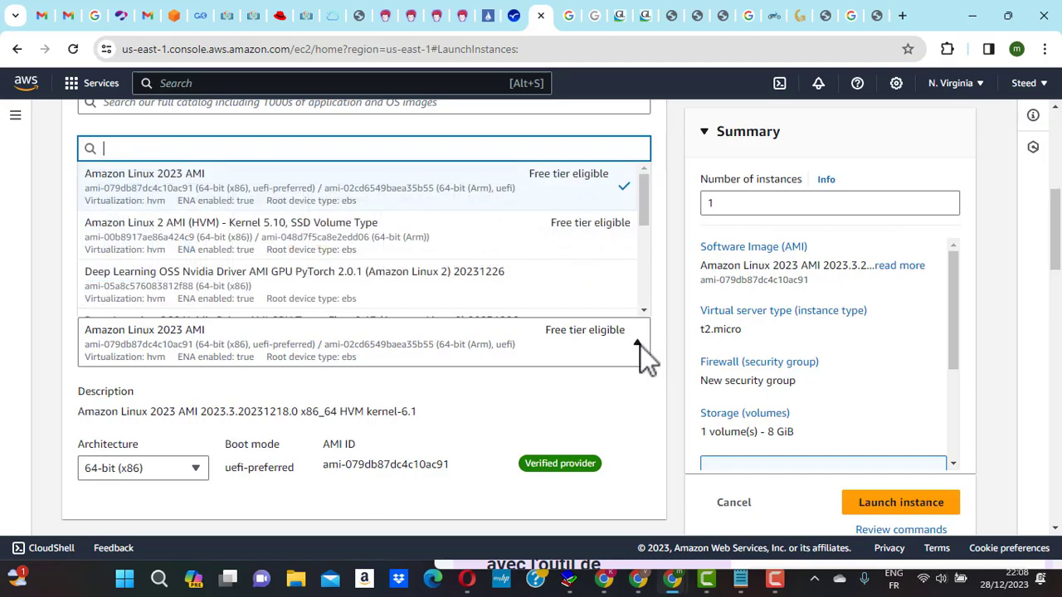
{"action": "left_click", "coordinate": [313, 260]}
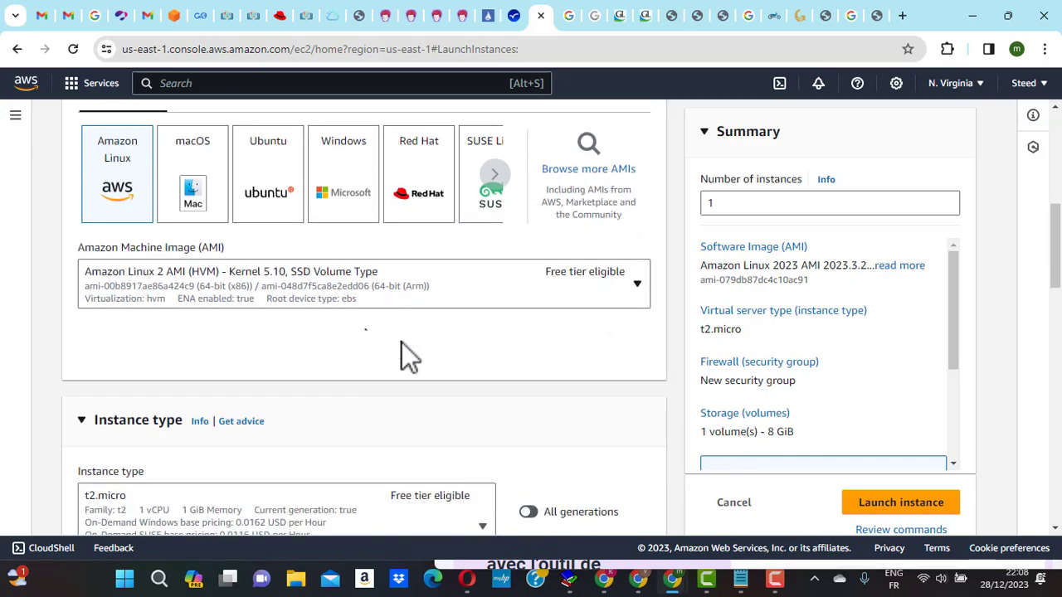
Keep the t2.micro instance type and select the existing prodkey key pair for login
{"action": "scroll", "coordinate": [401, 343], "scroll_direction": "down", "scroll_amount": 3}
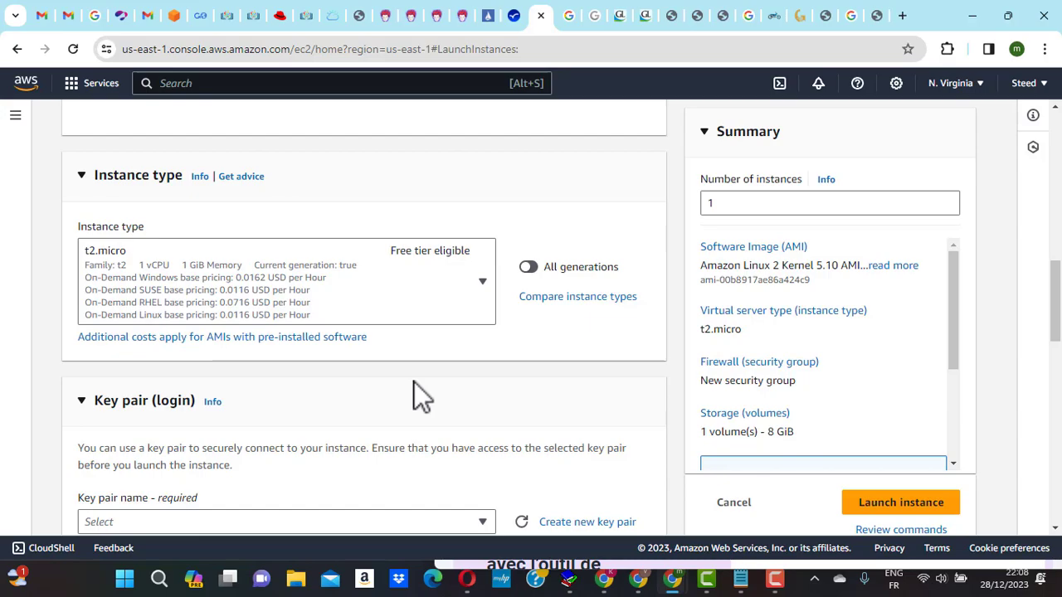
{"action": "scroll", "coordinate": [414, 381], "scroll_direction": "down", "scroll_amount": 4}
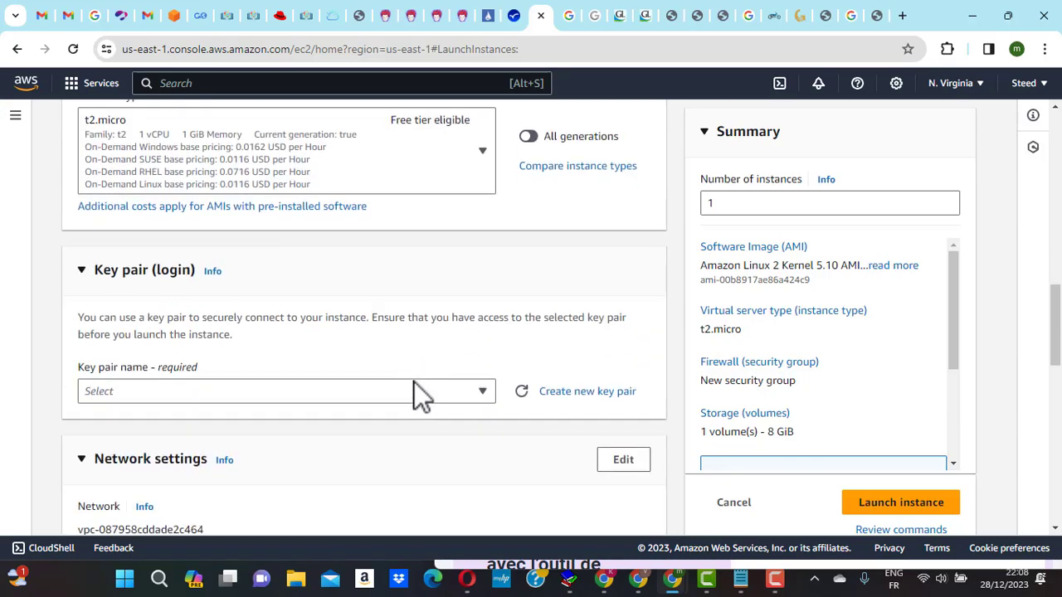
{"action": "left_click", "coordinate": [481, 222]}
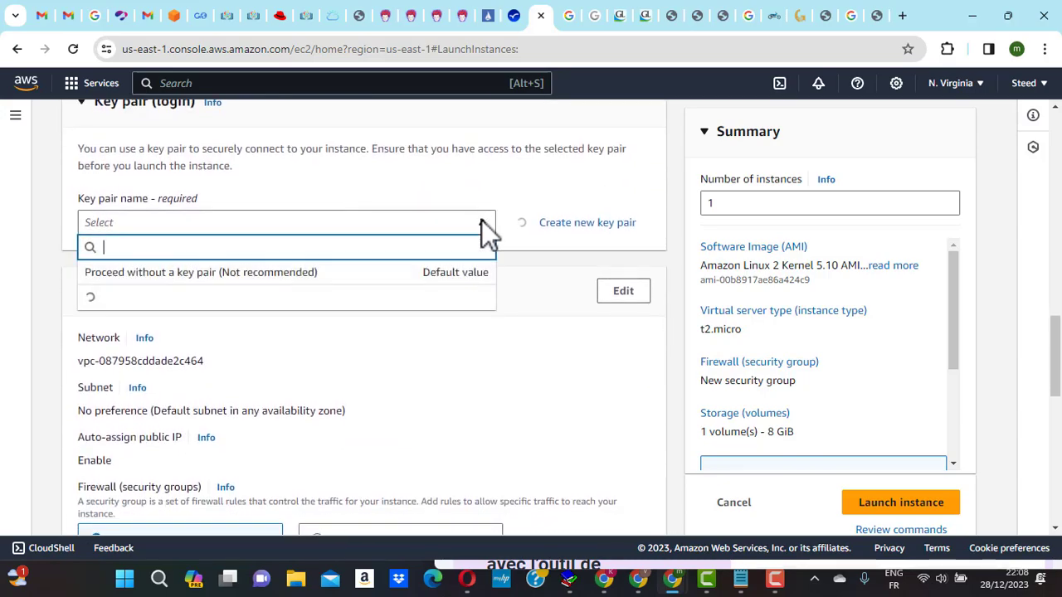
{"action": "left_click", "coordinate": [247, 307]}
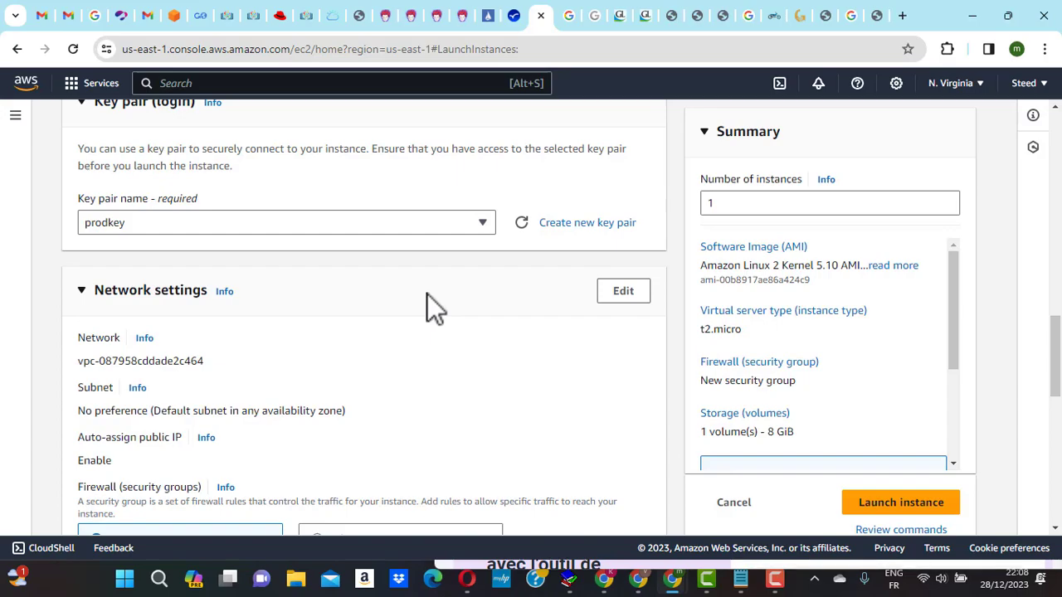
Make the network settings editable, keep the default VPC and select subnet-0d18f74636b6329e5 in availability zone us-east-1d
{"action": "scroll", "coordinate": [427, 294], "scroll_direction": "down", "scroll_amount": 1}
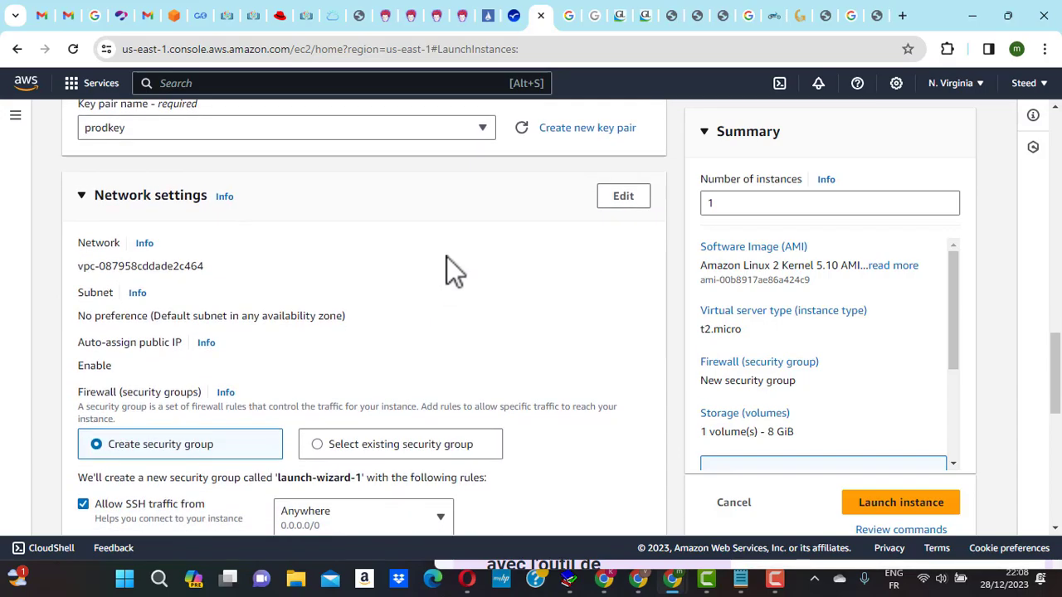
{"action": "scroll", "coordinate": [447, 257], "scroll_direction": "down", "scroll_amount": 1}
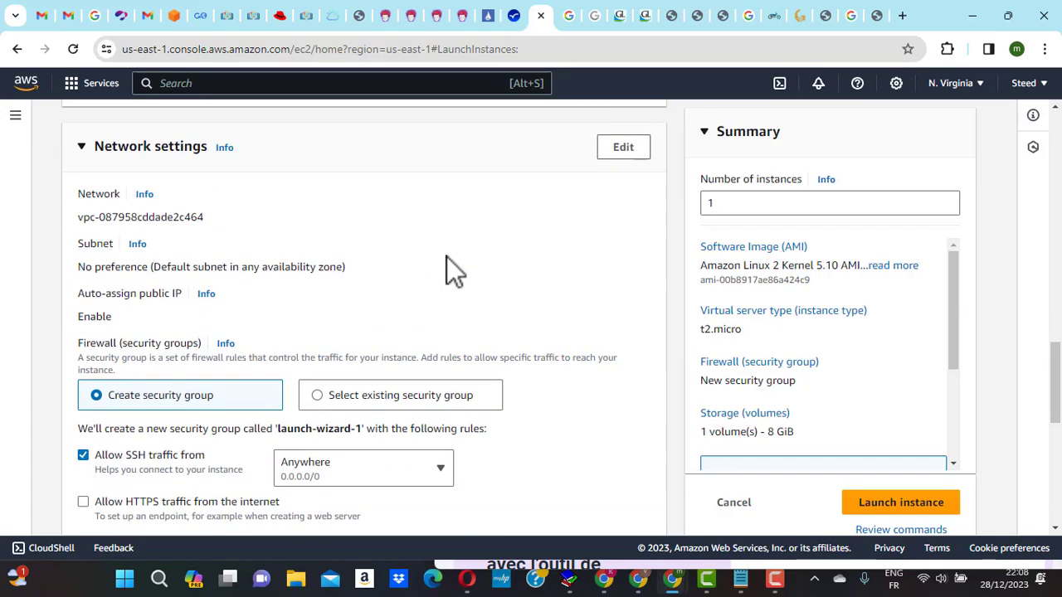
{"action": "left_click", "coordinate": [621, 149]}
{"action": "scroll", "coordinate": [561, 307], "scroll_direction": "down", "scroll_amount": 1}
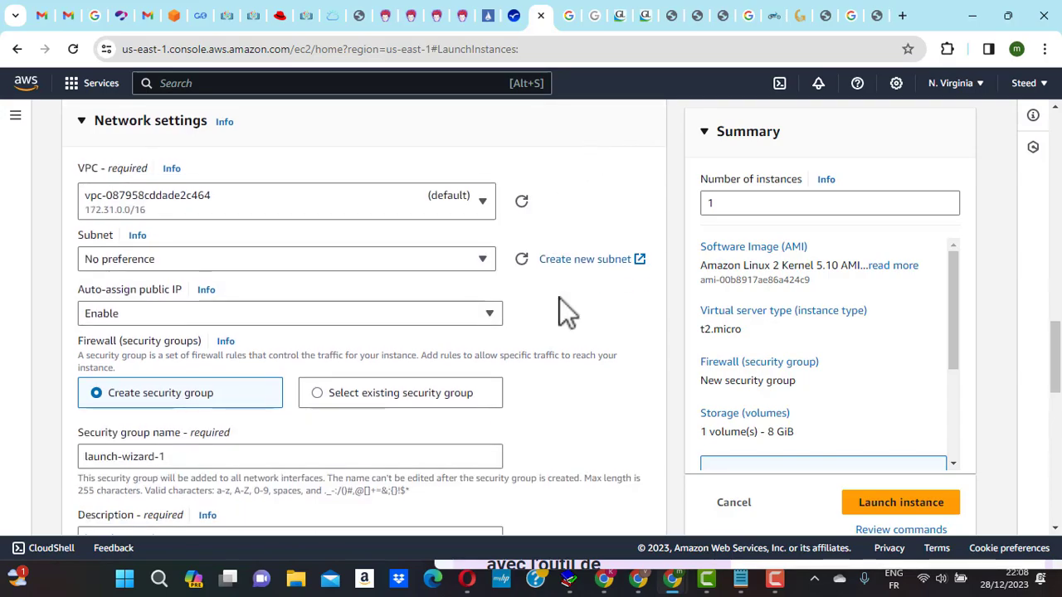
{"action": "left_click", "coordinate": [483, 258]}
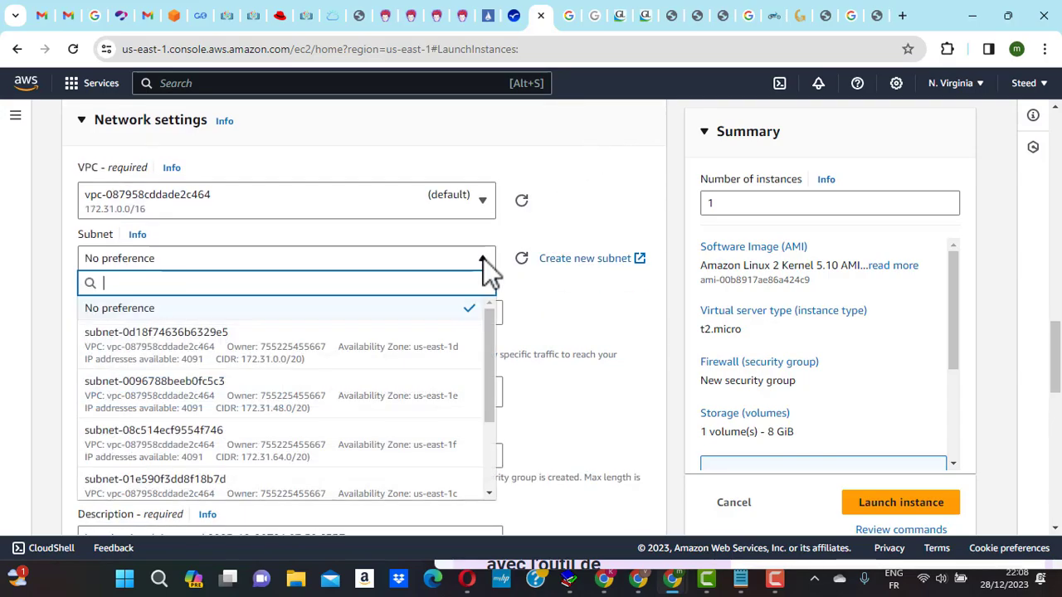
{"action": "left_click", "coordinate": [267, 354]}
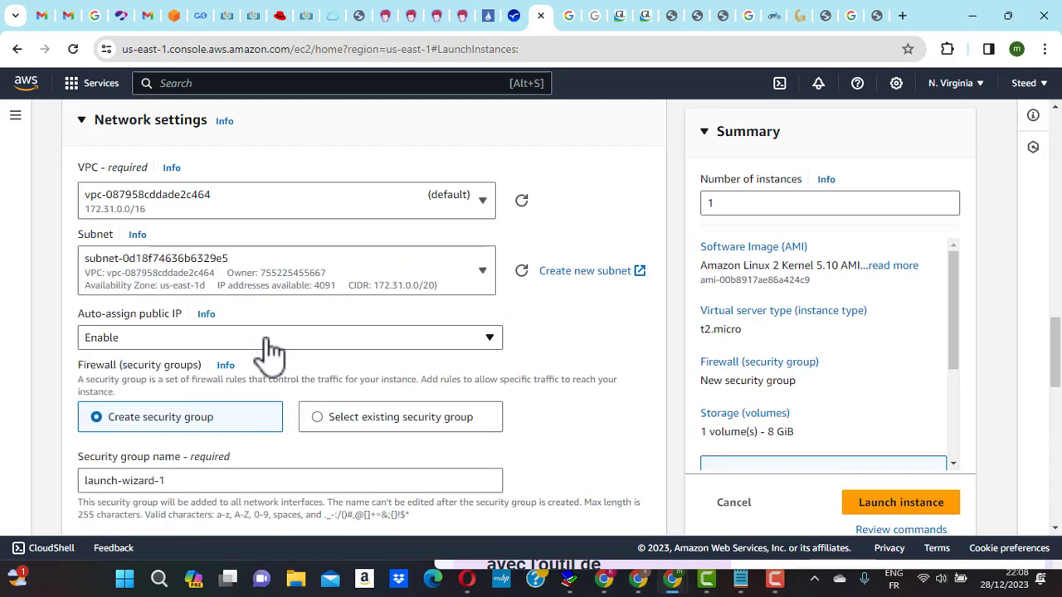
Keep the option to create a new security group and name it GS-sitedynamique
{"action": "scroll", "coordinate": [550, 317], "scroll_direction": "down", "scroll_amount": 3}
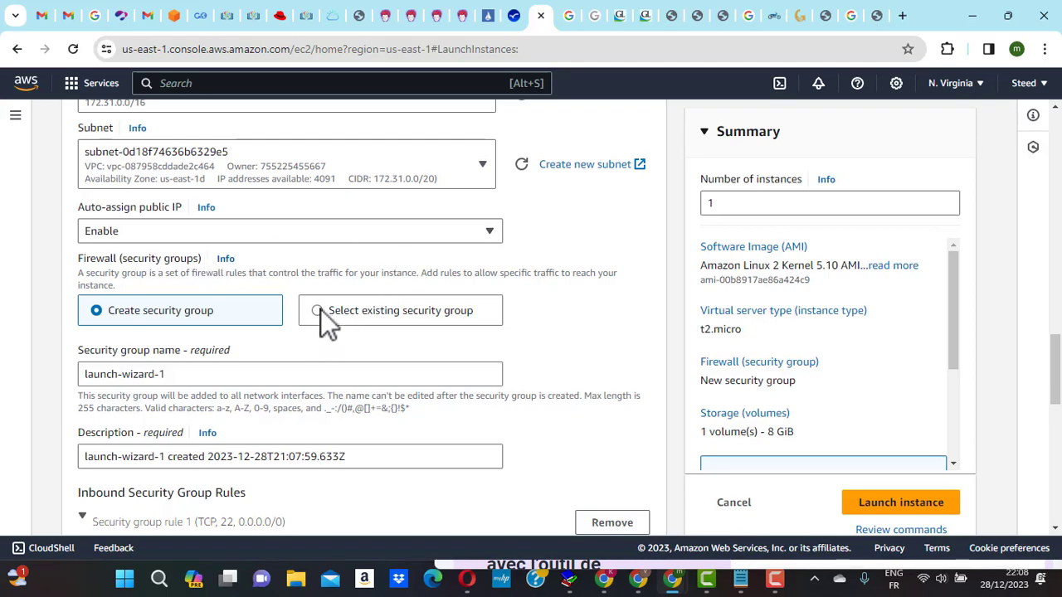
{"action": "scroll", "coordinate": [410, 353], "scroll_direction": "down", "scroll_amount": 1}
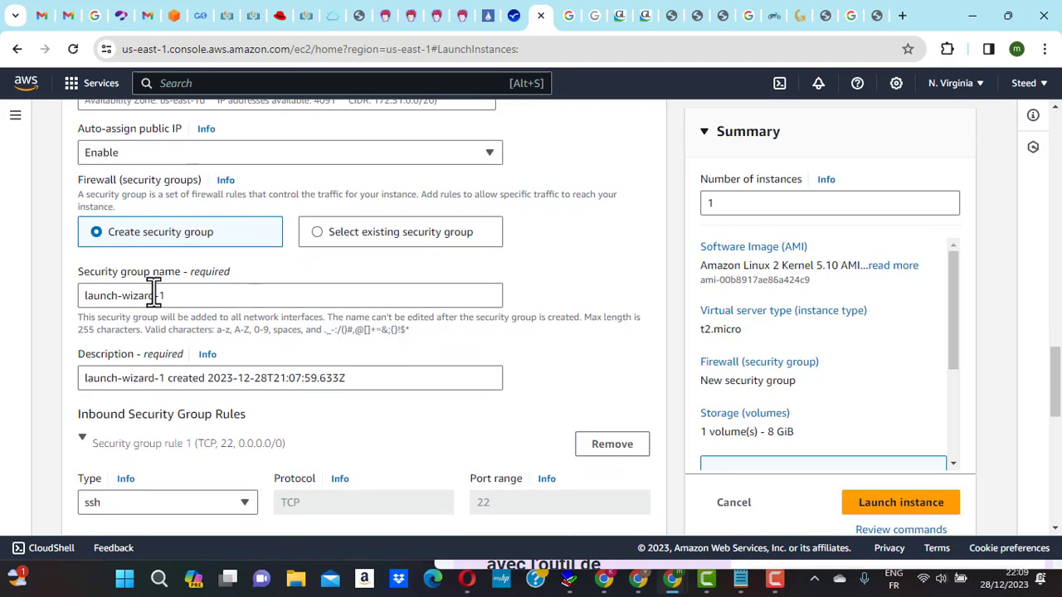
{"action": "left_click_drag", "start_coordinate": [165, 297], "coordinate": [120, 295]}
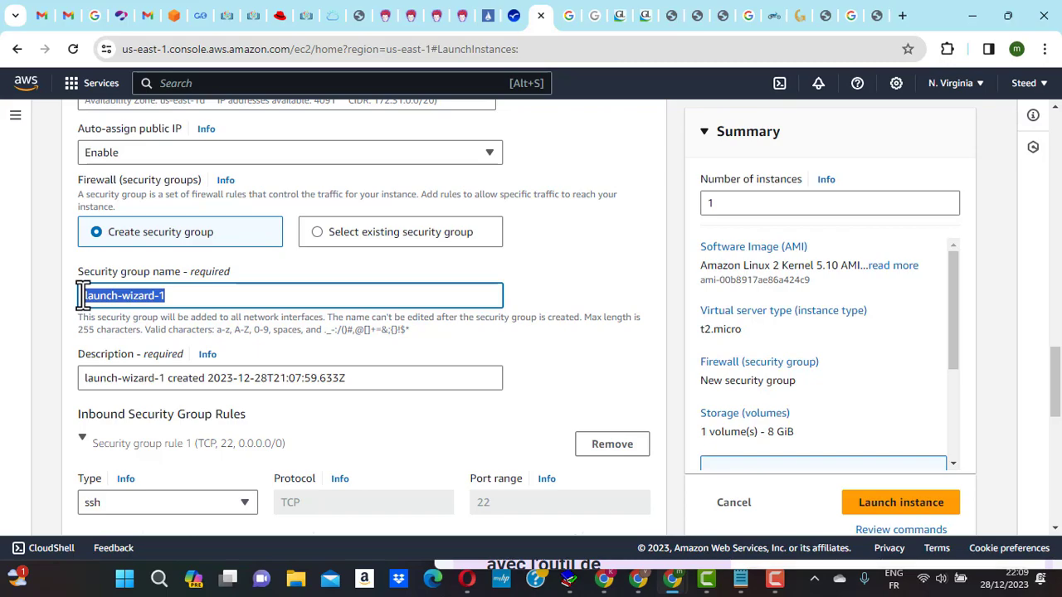
{"action": "type", "text": "GS"}
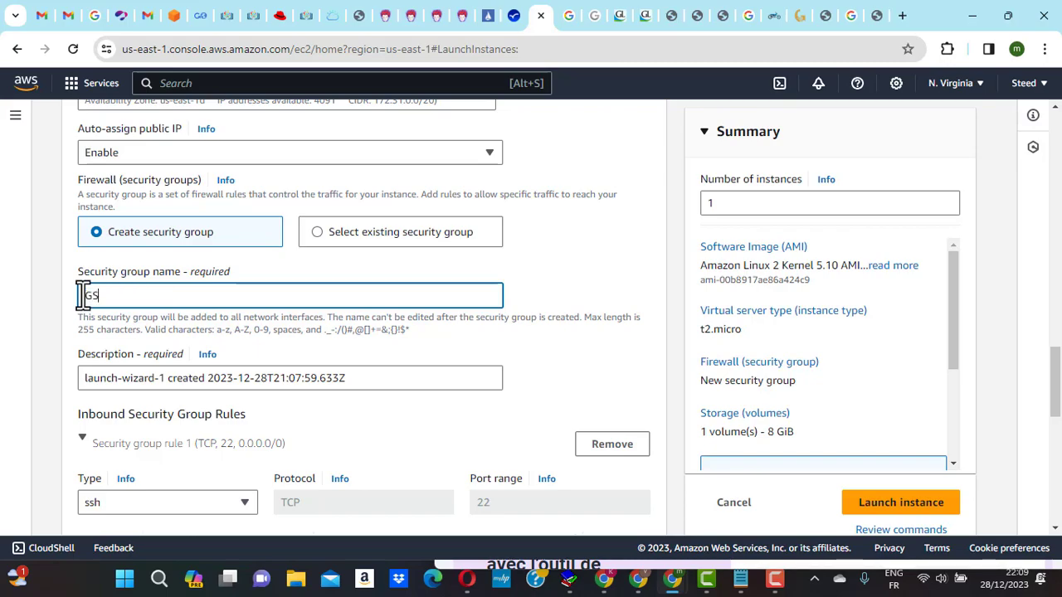
{"action": "type", "text": "-sitedynamique"}
Add a second inbound security group rule of type HTTP with source type Anywhere
{"action": "scroll", "coordinate": [83, 296], "scroll_direction": "down", "scroll_amount": 1}
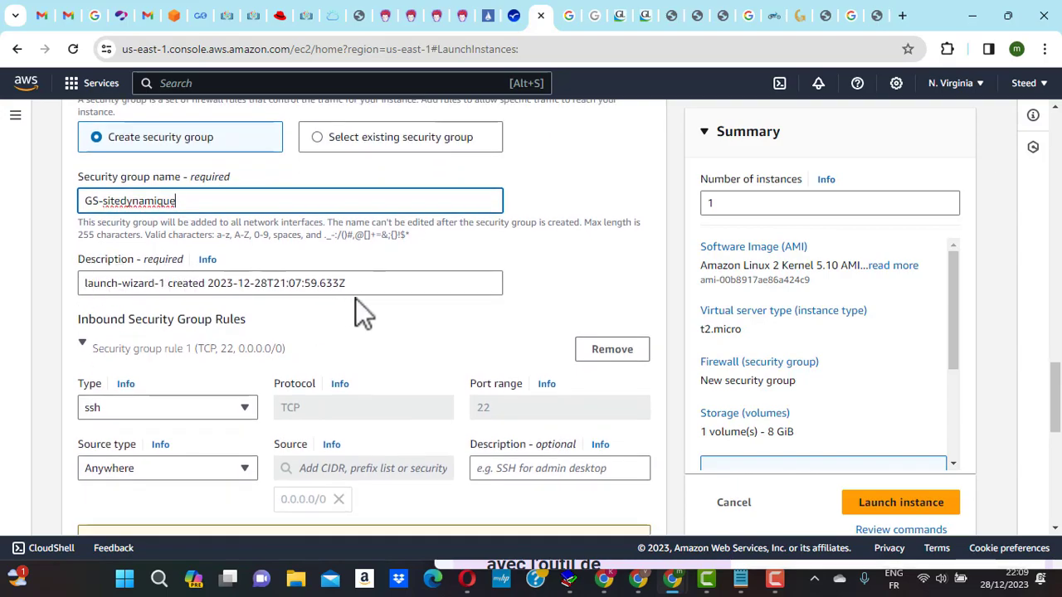
{"action": "scroll", "coordinate": [356, 301], "scroll_direction": "down", "scroll_amount": 1}
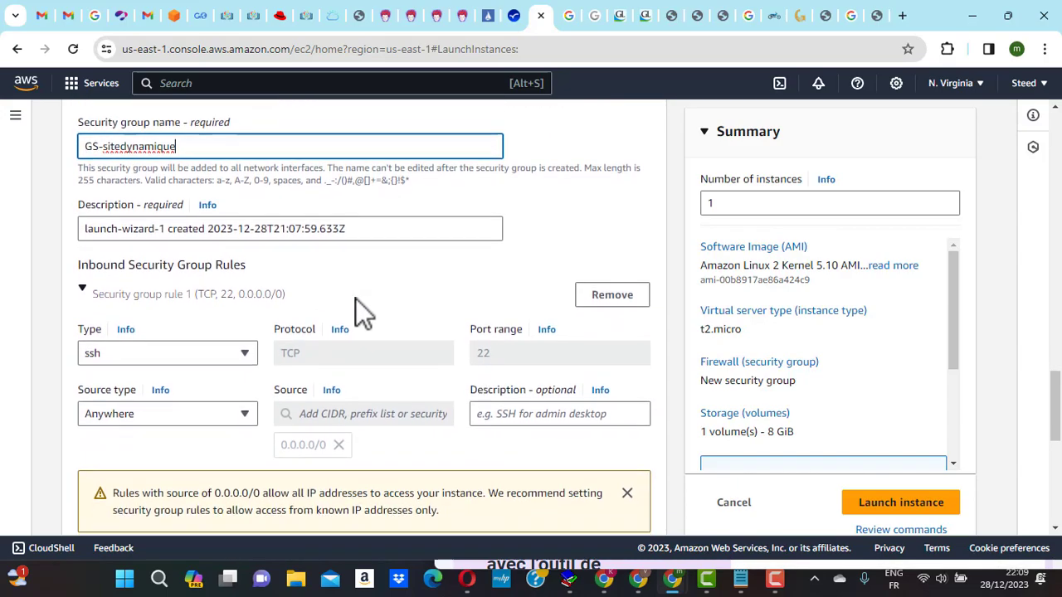
{"action": "scroll", "coordinate": [355, 298], "scroll_direction": "down", "scroll_amount": 1}
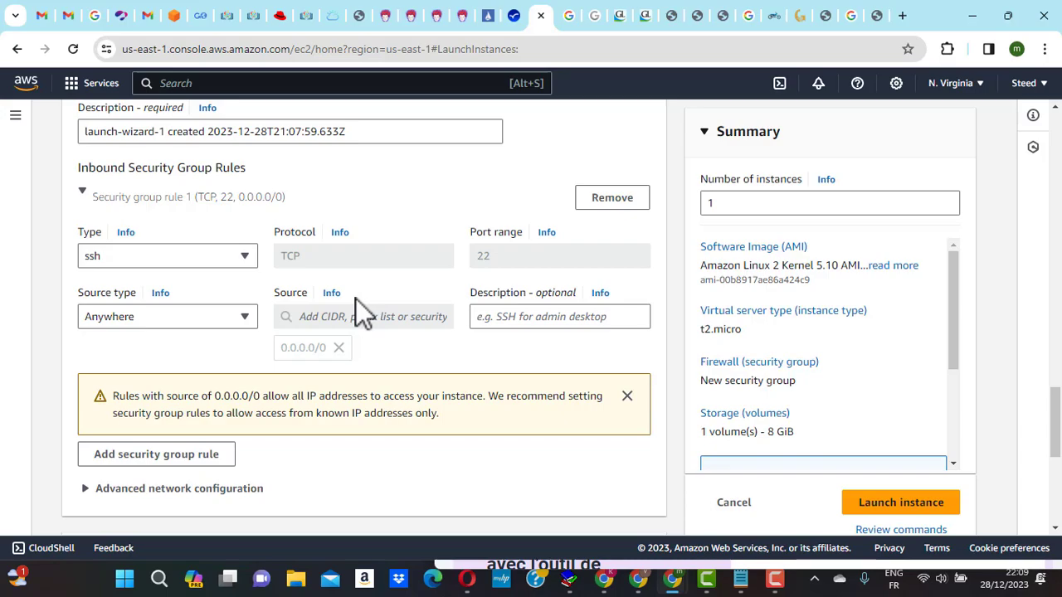
{"action": "scroll", "coordinate": [380, 358], "scroll_direction": "down", "scroll_amount": 1}
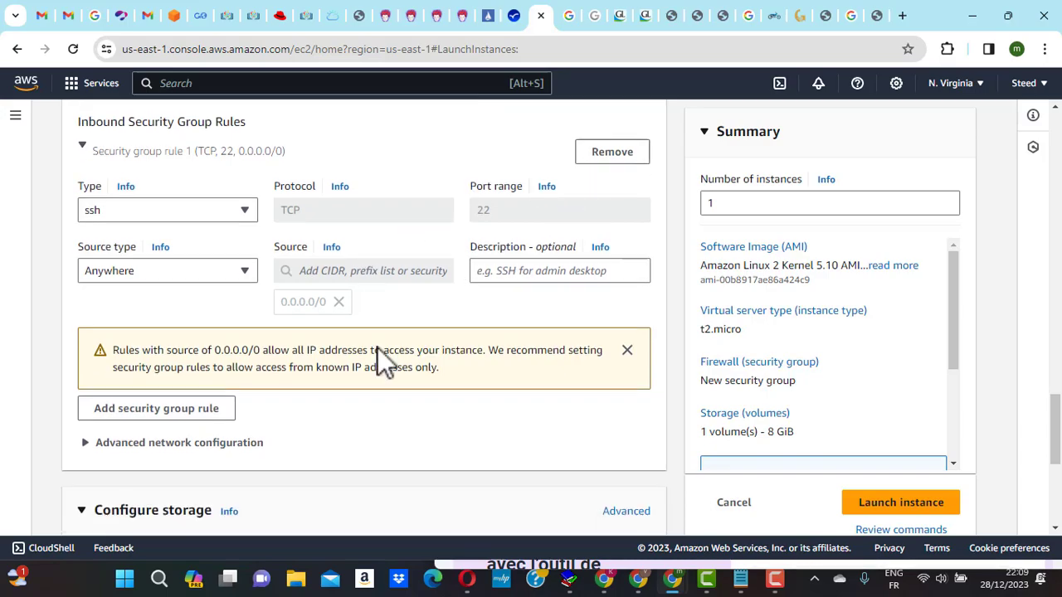
{"action": "scroll", "coordinate": [378, 348], "scroll_direction": "up", "scroll_amount": 1}
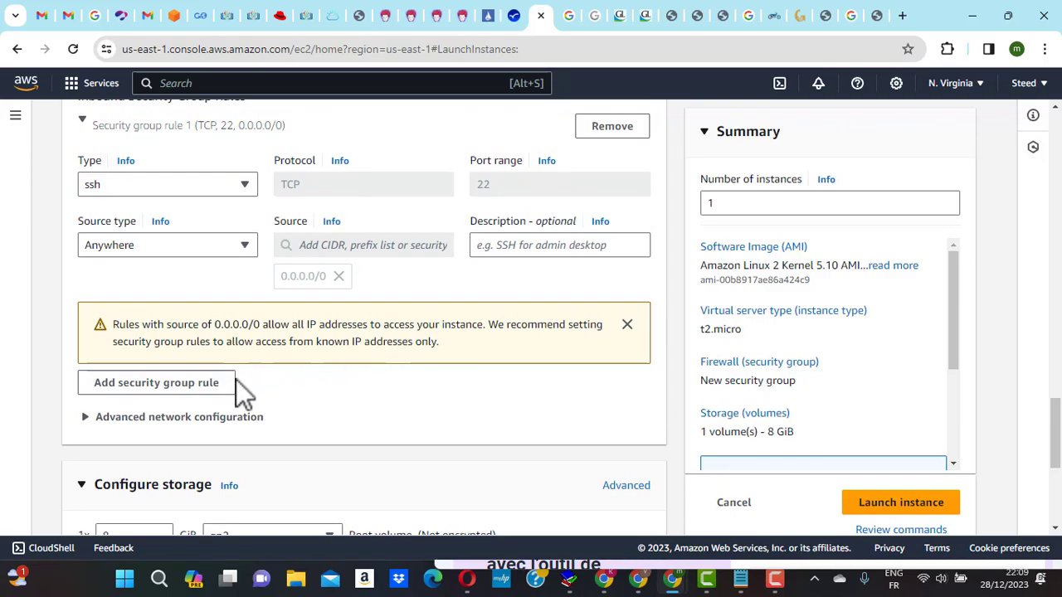
{"action": "left_click", "coordinate": [156, 383]}
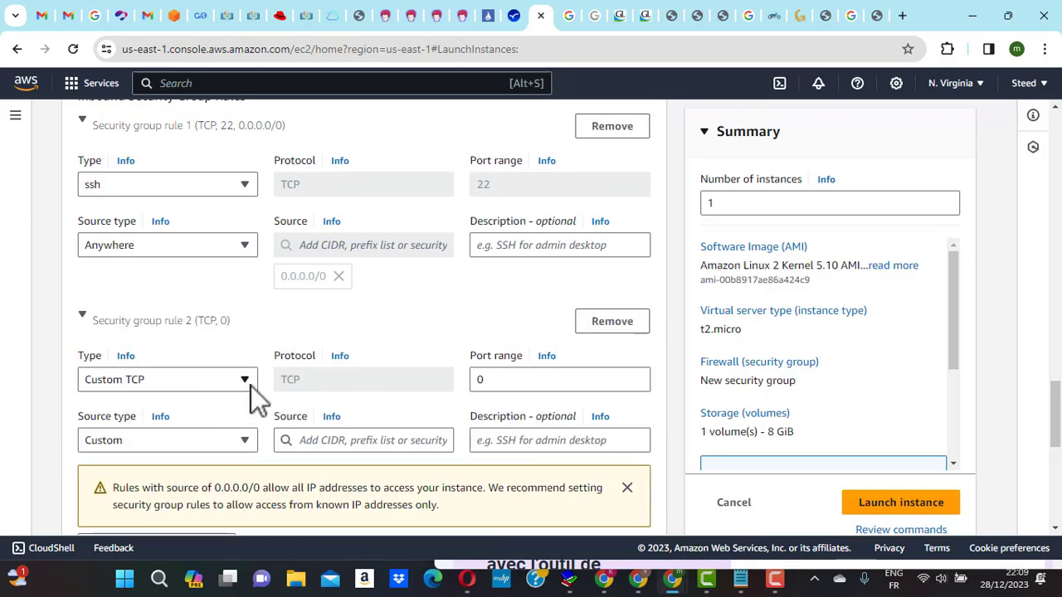
{"action": "left_click", "coordinate": [249, 381]}
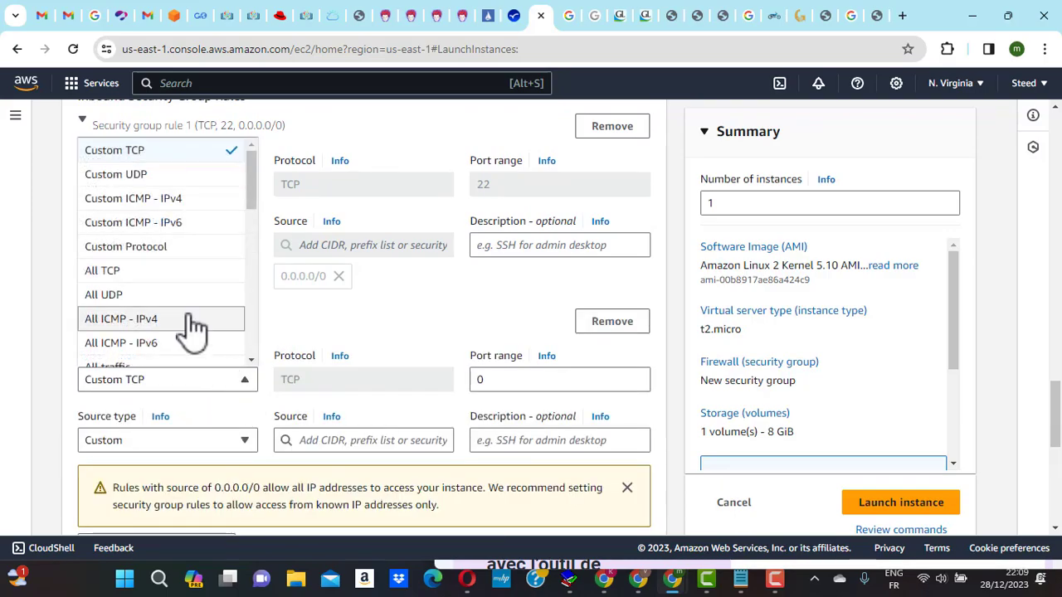
{"action": "scroll", "coordinate": [190, 327], "scroll_direction": "down", "scroll_amount": 1}
{"action": "scroll", "coordinate": [190, 330], "scroll_direction": "down", "scroll_amount": 2}
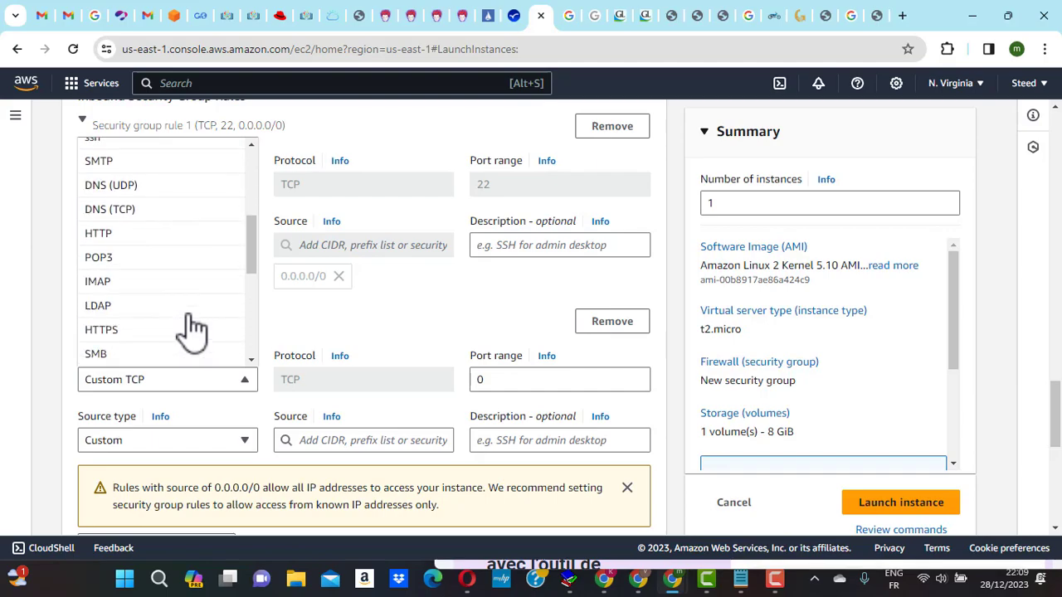
{"action": "left_click", "coordinate": [119, 238]}
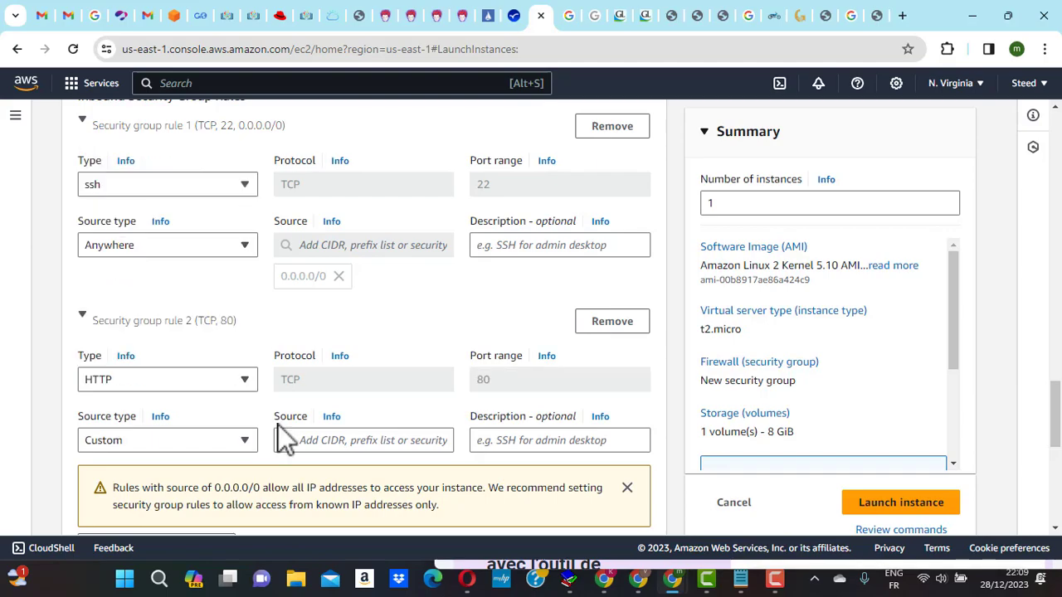
{"action": "scroll", "coordinate": [274, 423], "scroll_direction": "down", "scroll_amount": 1}
{"action": "left_click", "coordinate": [247, 335]}
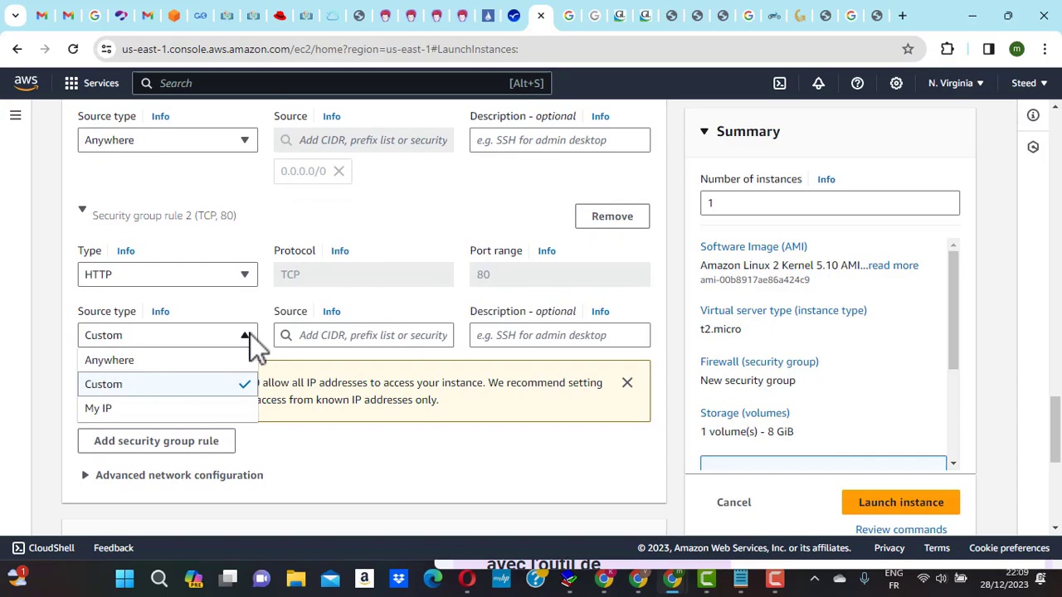
{"action": "left_click", "coordinate": [202, 366]}
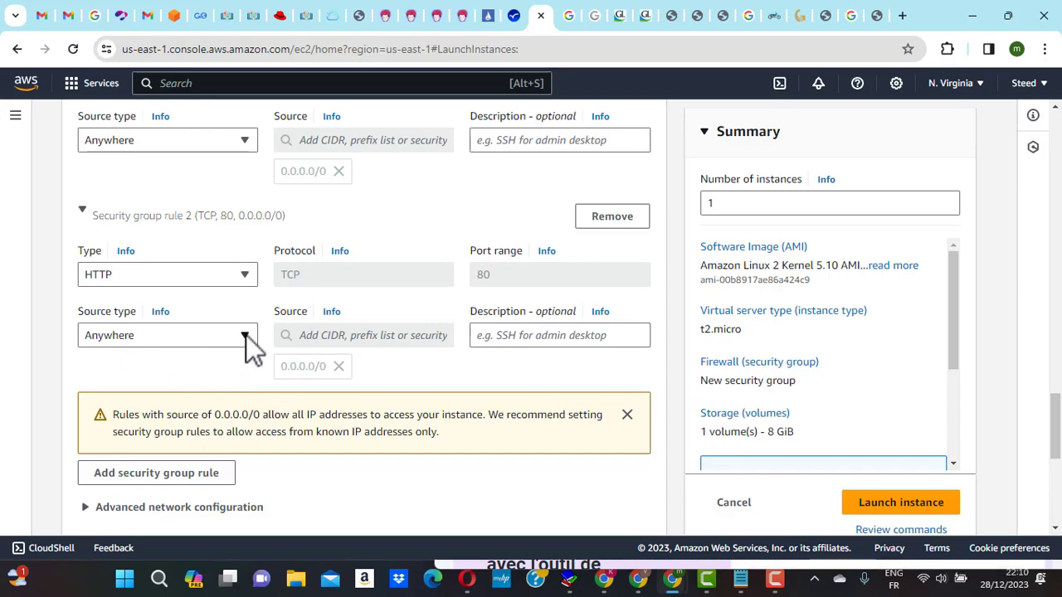
Add a third inbound security group rule of type HTTPS with source type Anywhere
{"action": "scroll", "coordinate": [245, 336], "scroll_direction": "down", "scroll_amount": 1}
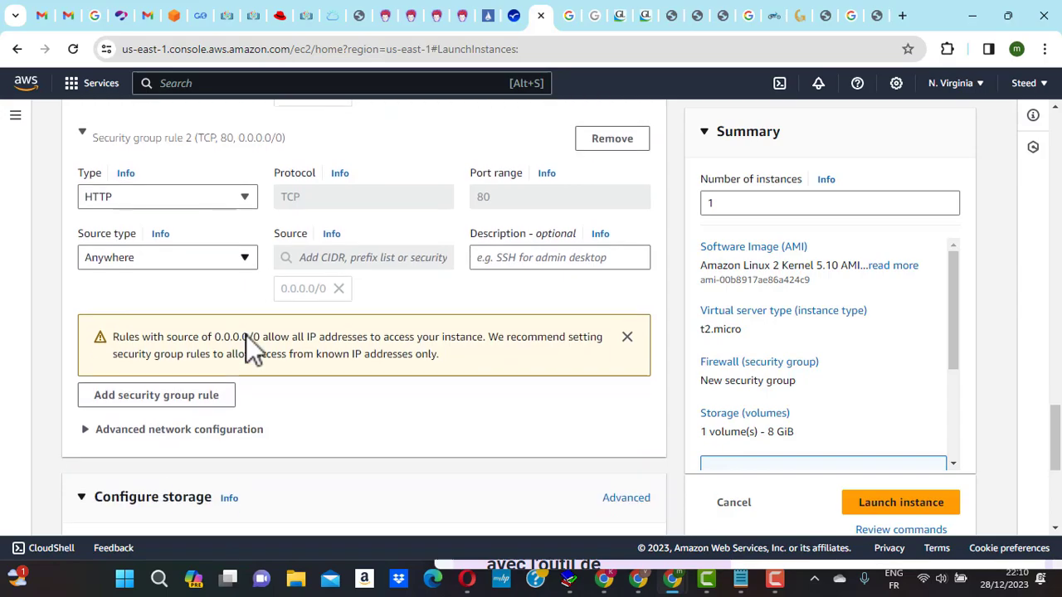
{"action": "left_click", "coordinate": [209, 399]}
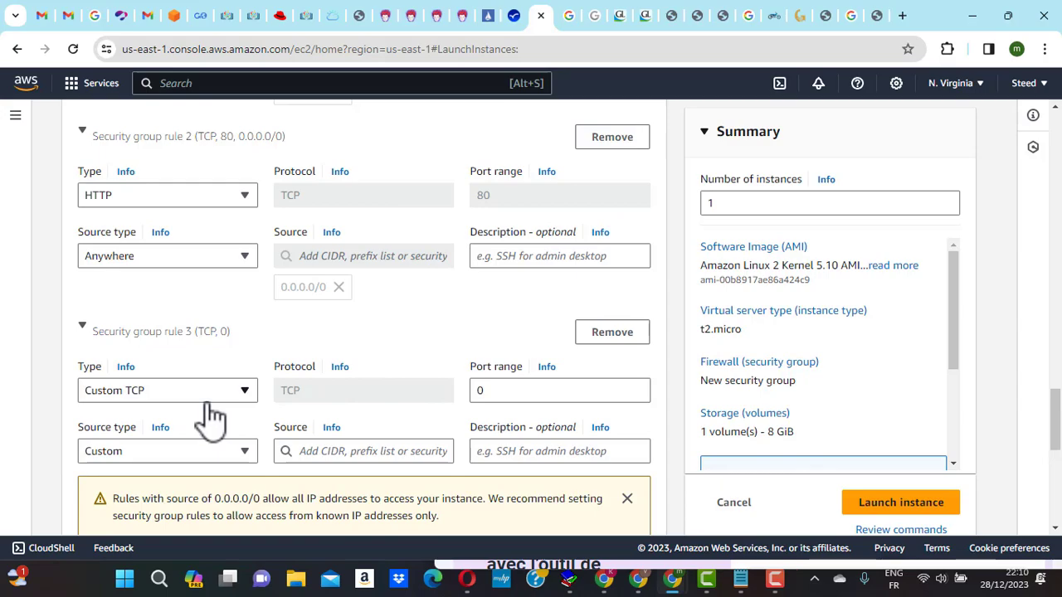
{"action": "left_click", "coordinate": [245, 393]}
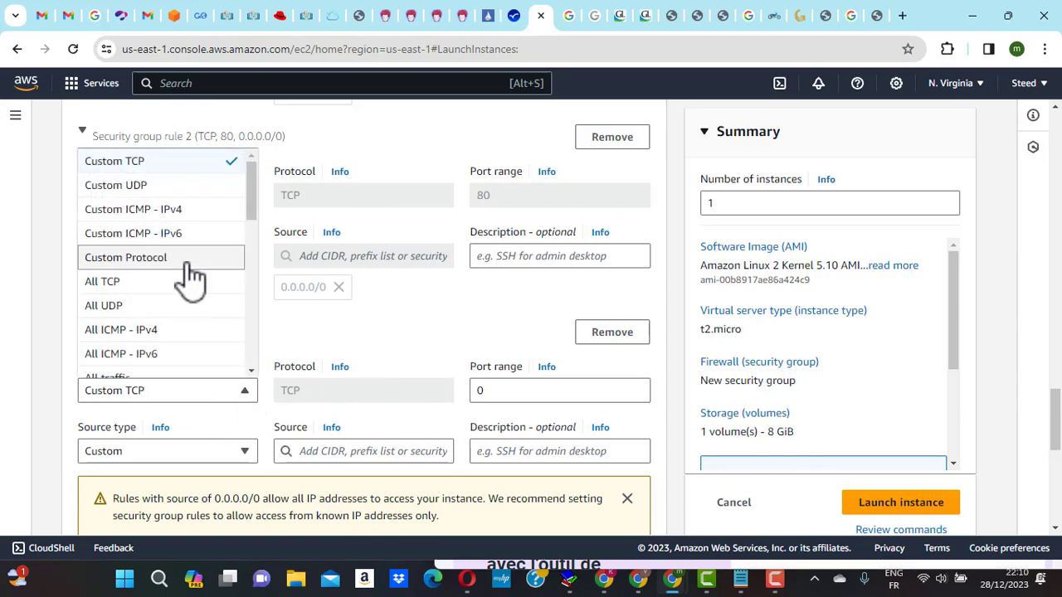
{"action": "scroll", "coordinate": [186, 286], "scroll_direction": "down", "scroll_amount": 4}
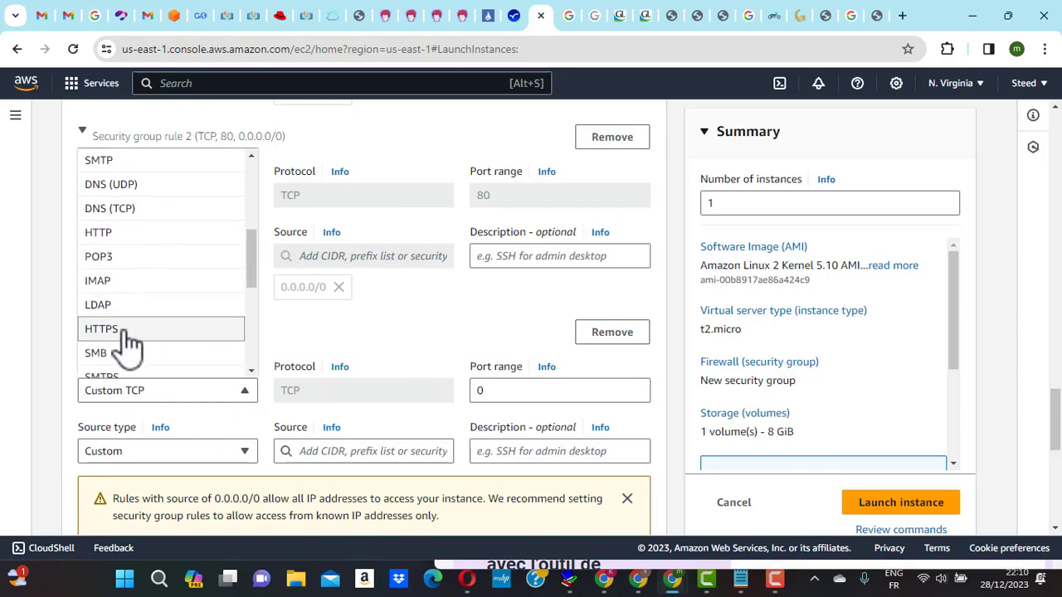
{"action": "left_click", "coordinate": [129, 340]}
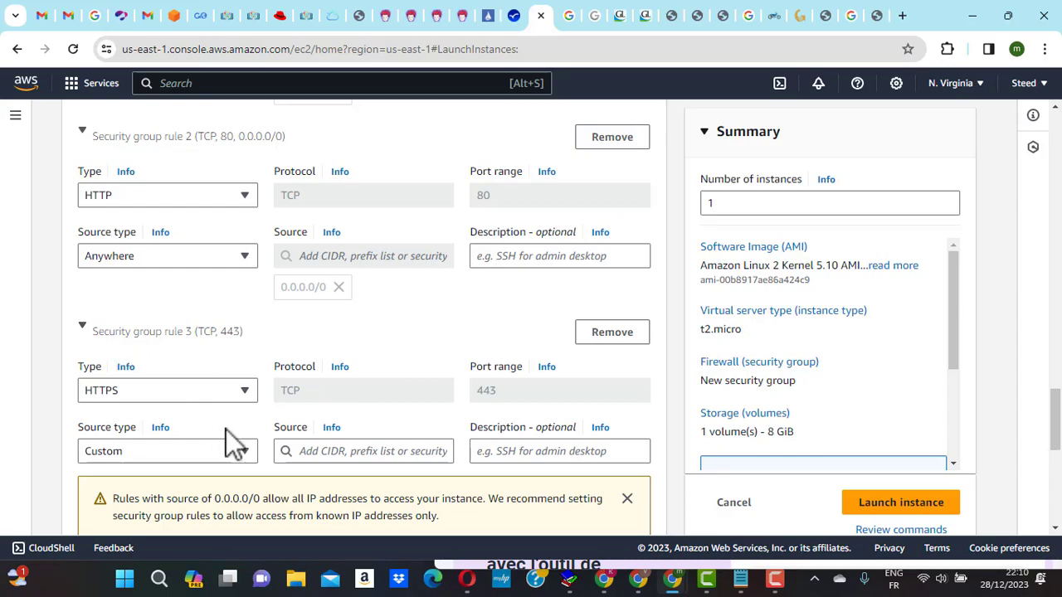
{"action": "scroll", "coordinate": [247, 425], "scroll_direction": "down", "scroll_amount": 1}
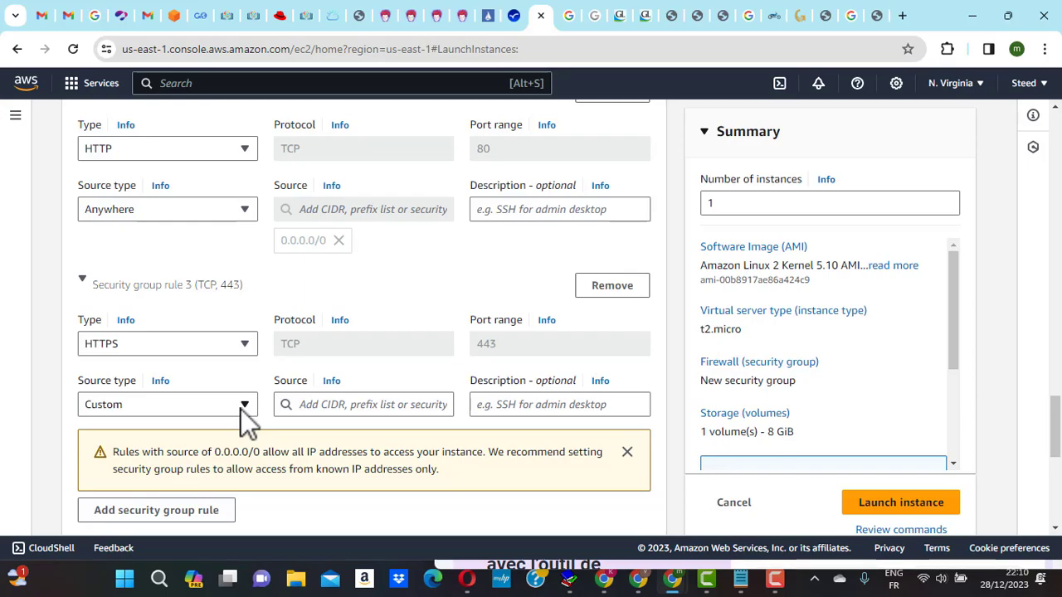
{"action": "left_click", "coordinate": [245, 407]}
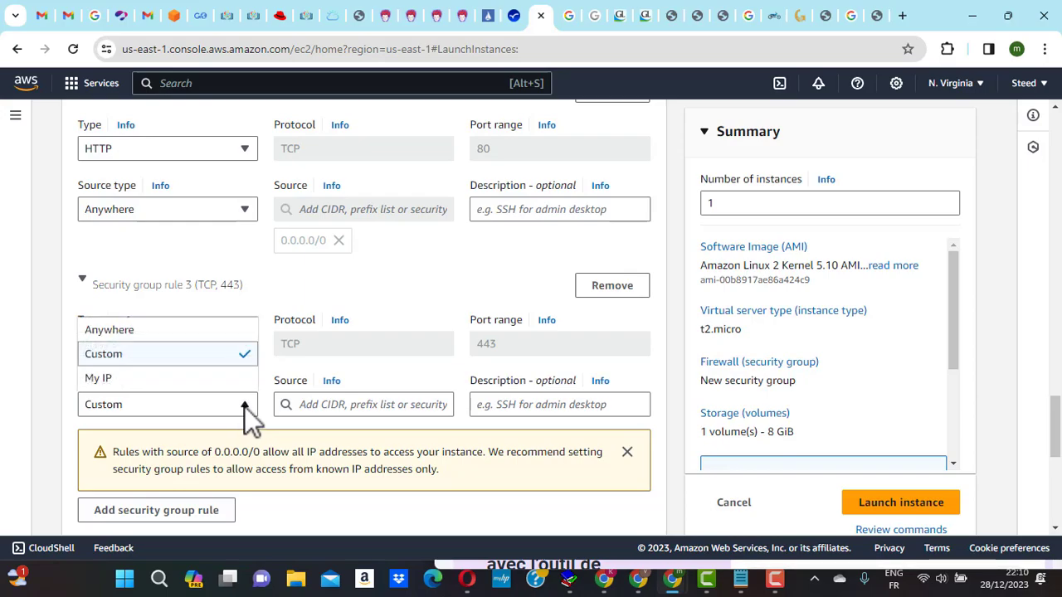
{"action": "left_click", "coordinate": [137, 331]}
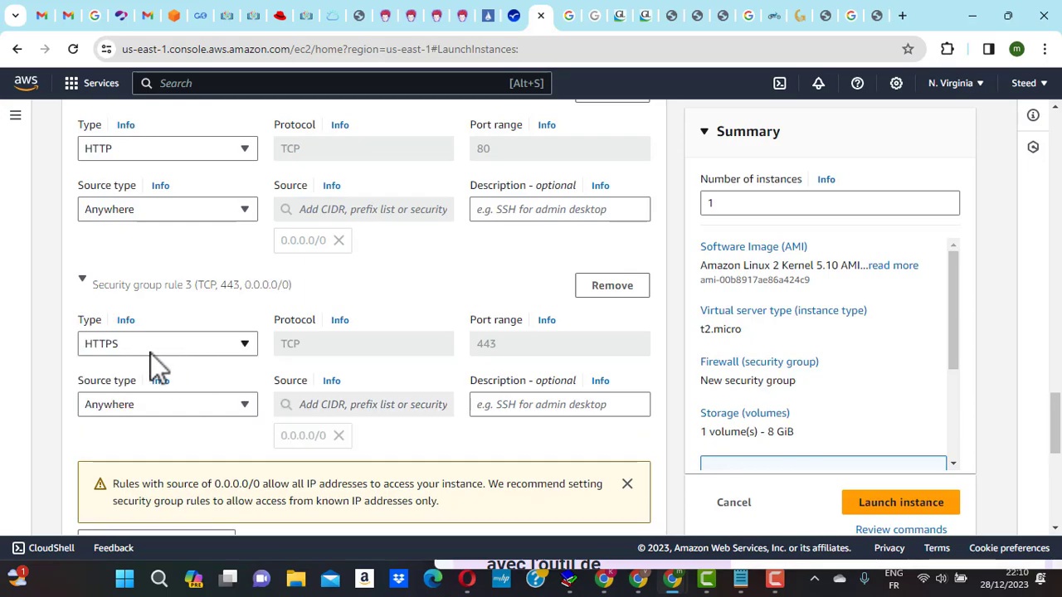
Launch the instance with the default 8 GiB gp2 storage and refresh the list of instances
{"action": "scroll", "coordinate": [376, 405], "scroll_direction": "down", "scroll_amount": 3}
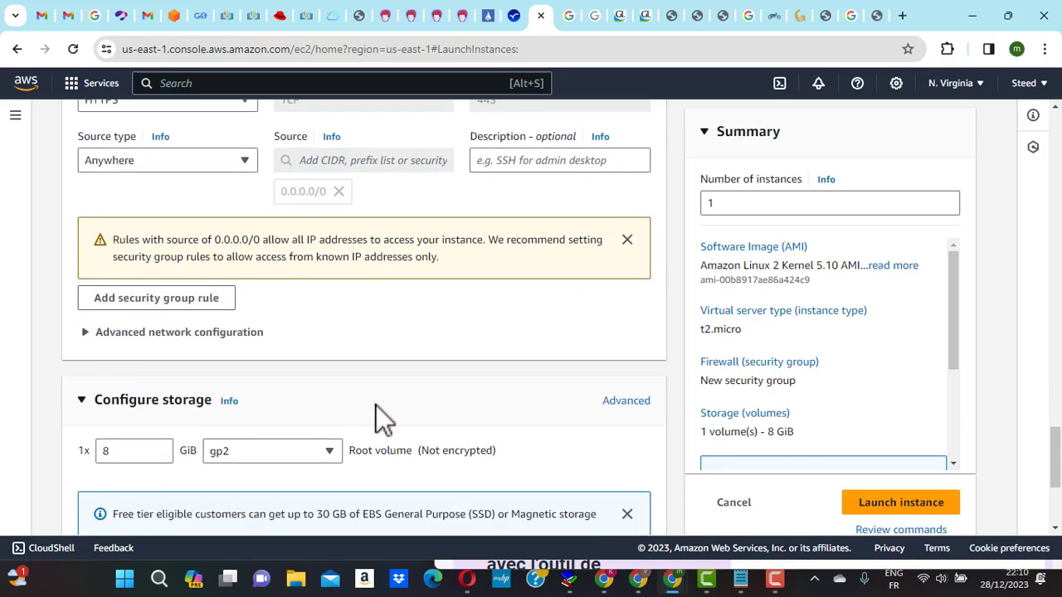
{"action": "scroll", "coordinate": [391, 322], "scroll_direction": "down", "scroll_amount": 3}
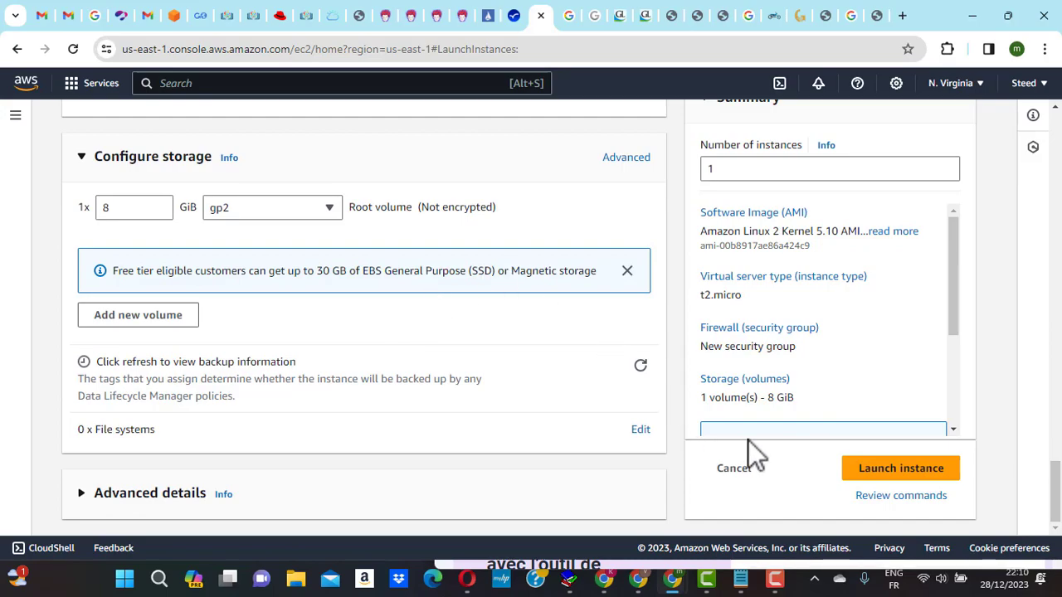
{"action": "left_click", "coordinate": [865, 480]}
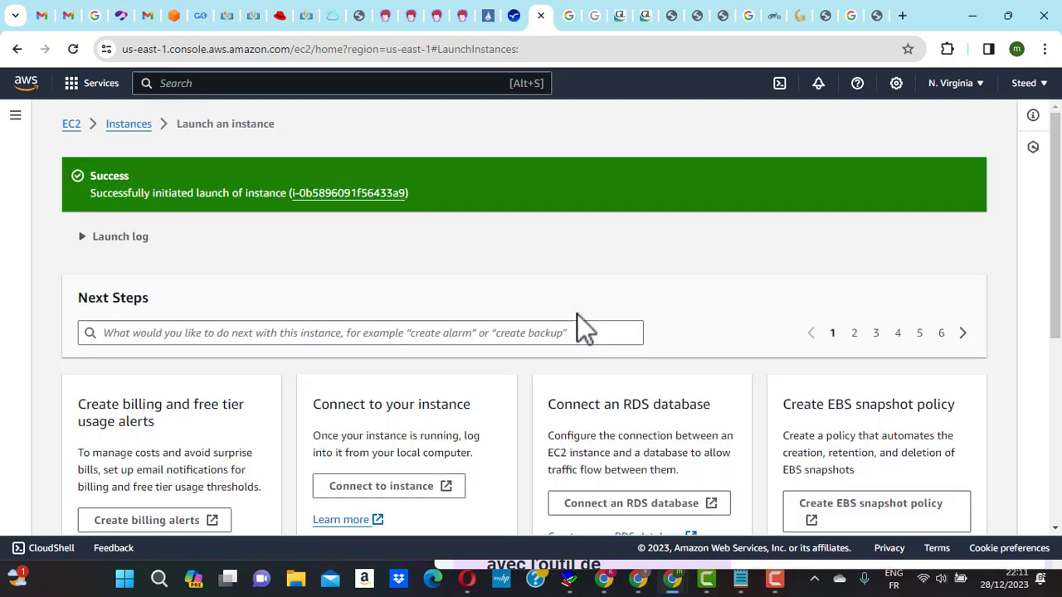
{"action": "left_click", "coordinate": [130, 126]}
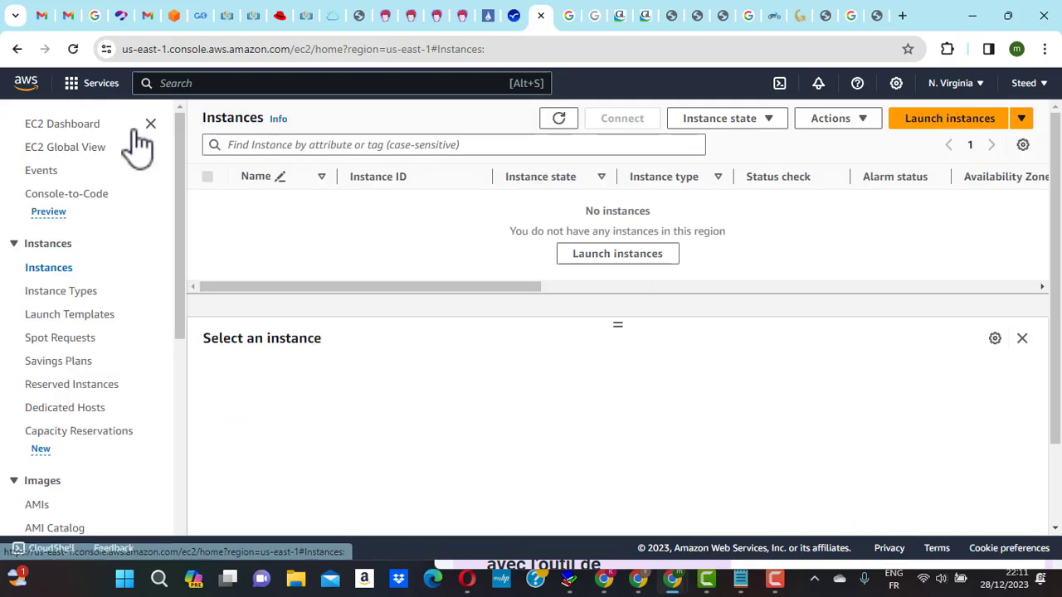
{"action": "left_click", "coordinate": [561, 120]}
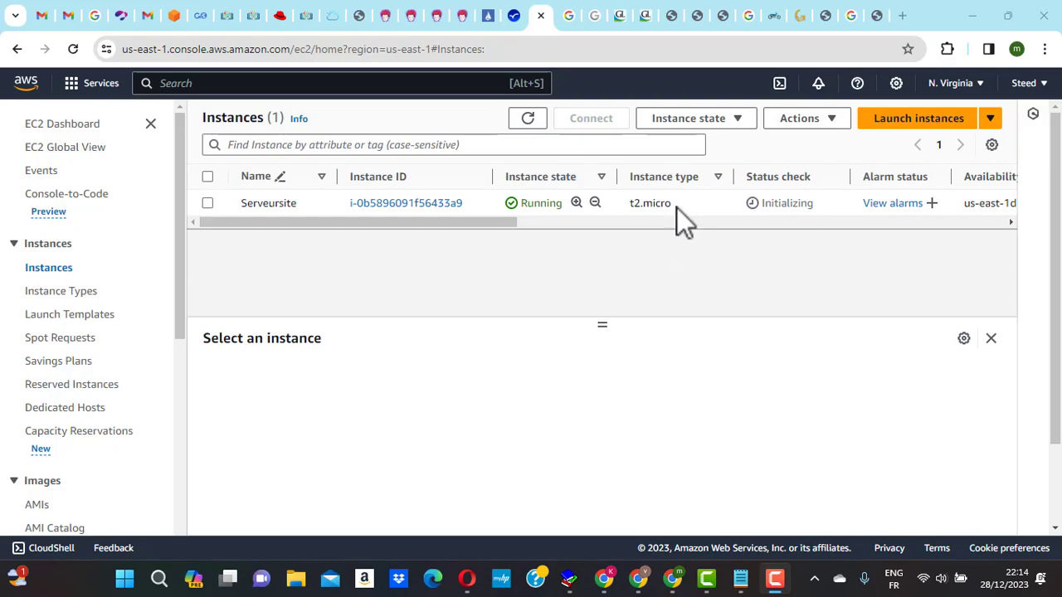
Attach the permrepertoire IAM role to the Serveursite instance
{"action": "left_click", "coordinate": [802, 121]}
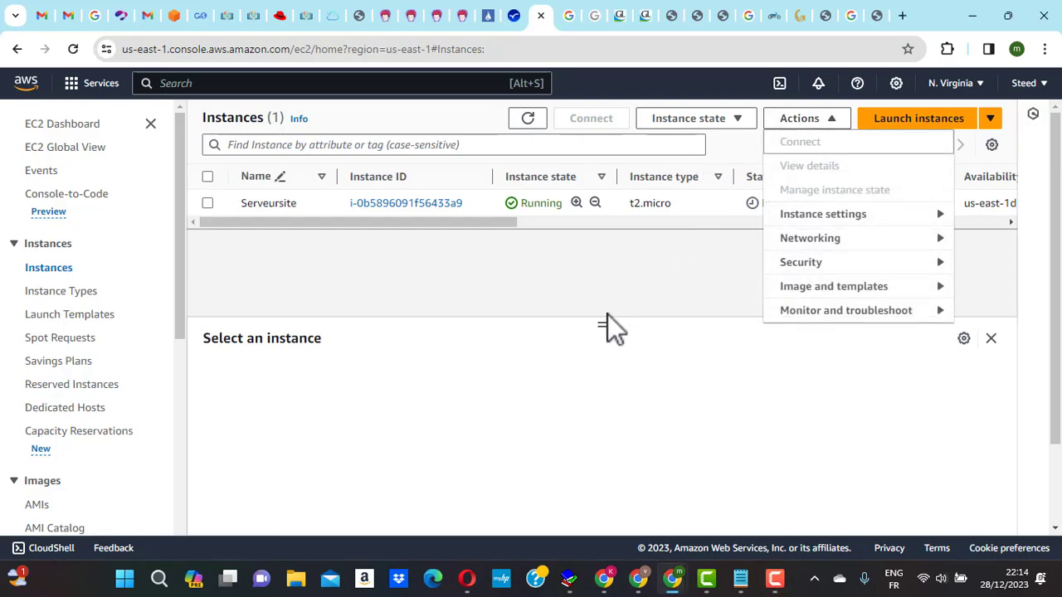
{"action": "left_click", "coordinate": [565, 291]}
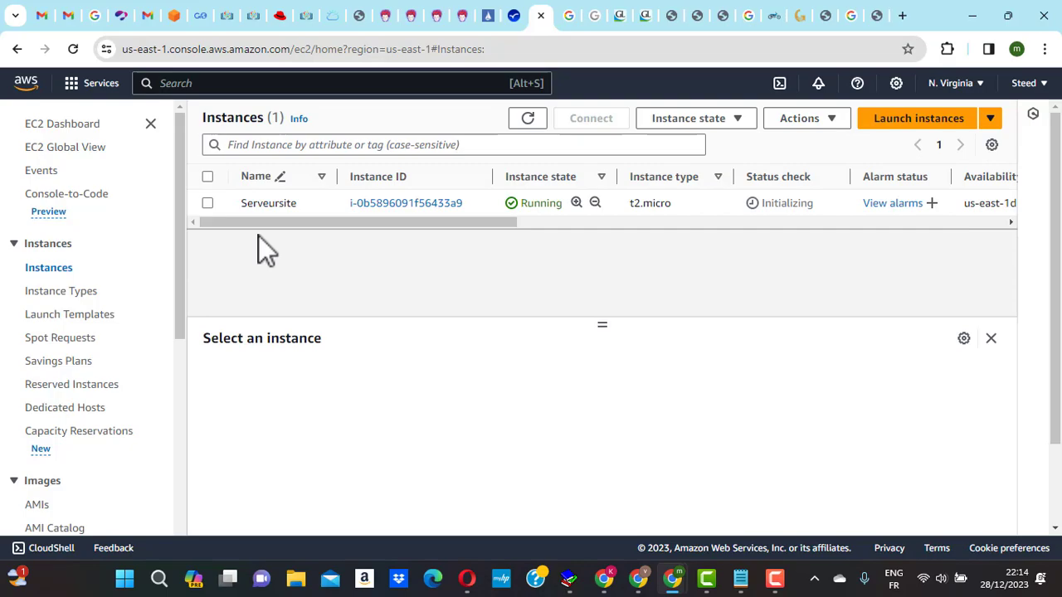
{"action": "left_click", "coordinate": [207, 203]}
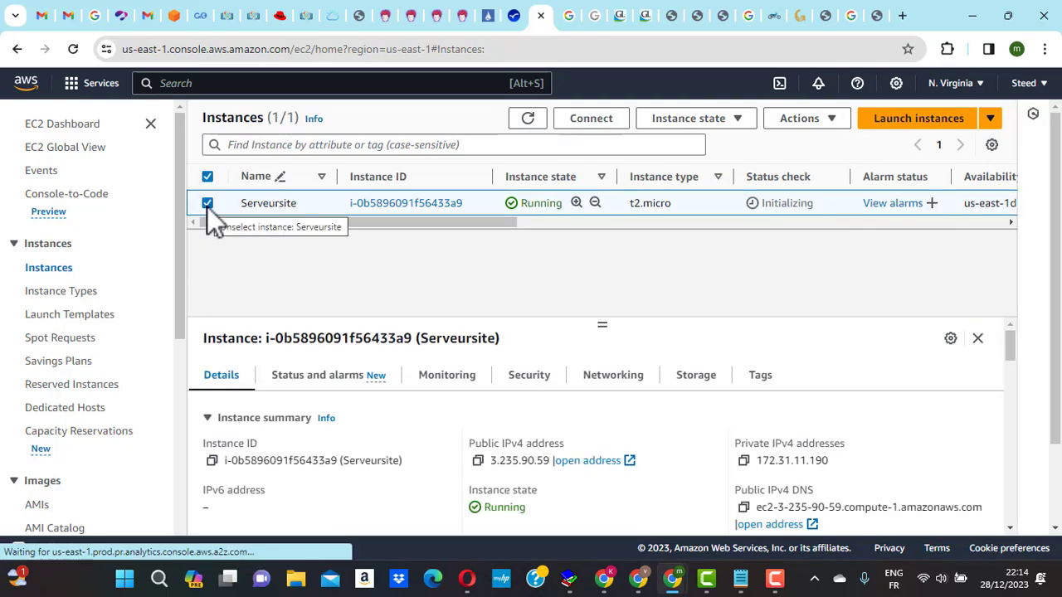
{"action": "left_click", "coordinate": [805, 125]}
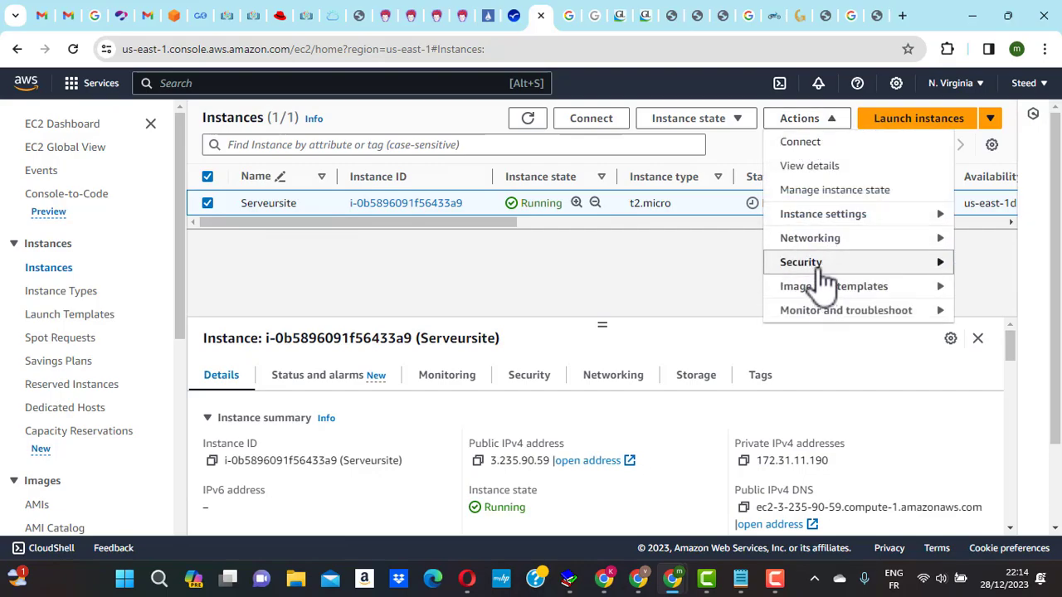
{"action": "mouse_move", "coordinate": [821, 270]}
{"action": "left_click", "coordinate": [666, 314]}
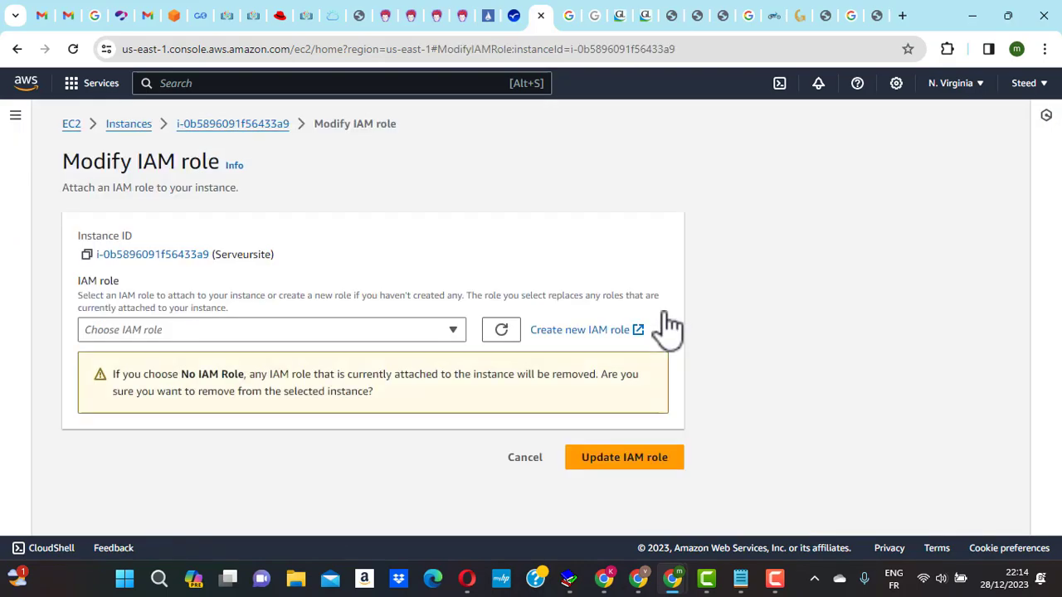
{"action": "left_click", "coordinate": [222, 332]}
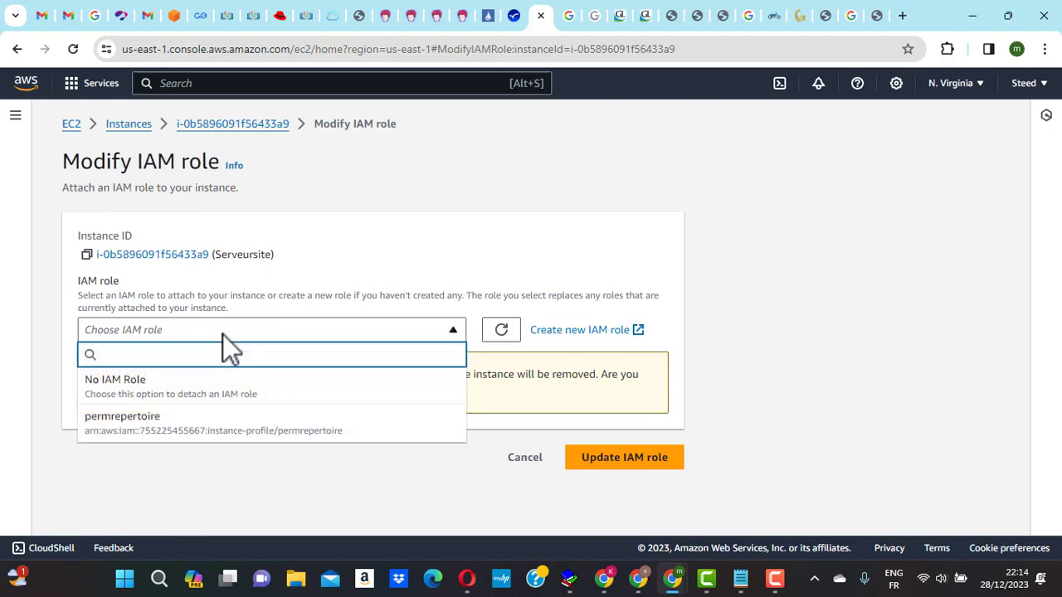
{"action": "left_click", "coordinate": [167, 423]}
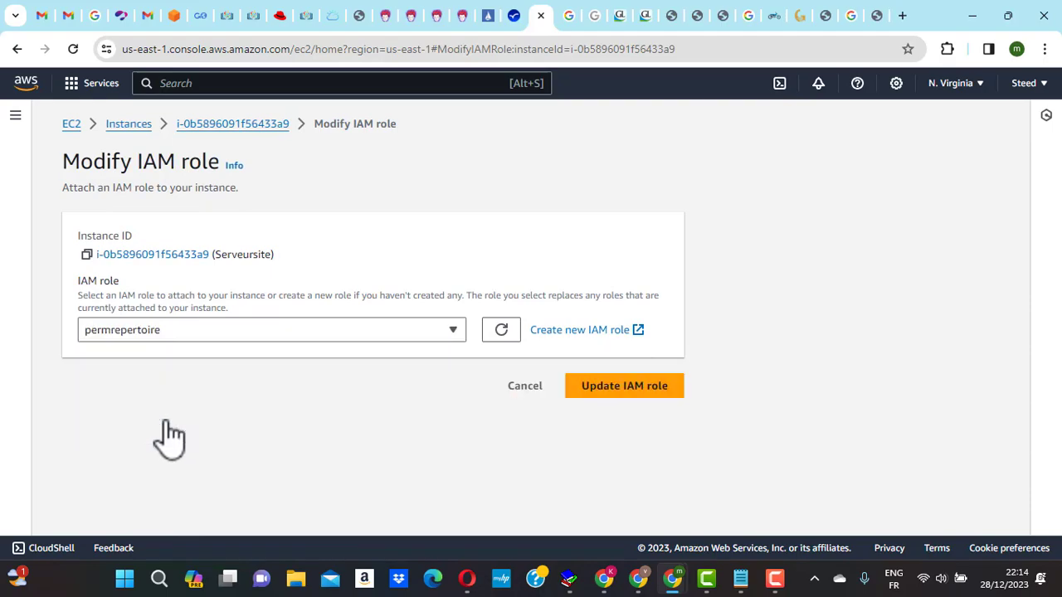
{"action": "left_click", "coordinate": [628, 394]}
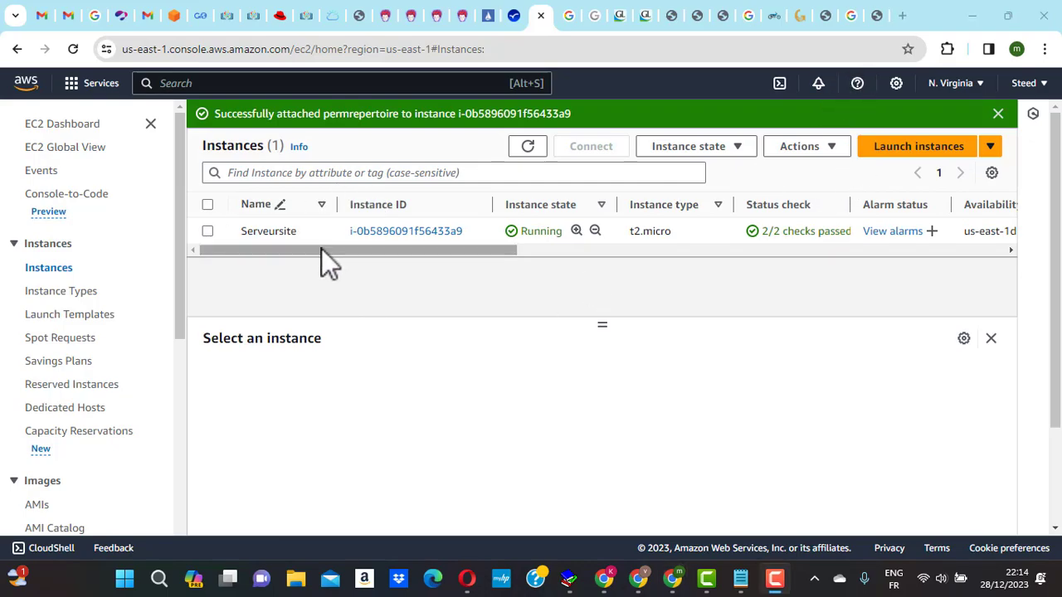
Show the SSH connection details of the Serveursite instance and copy the ec2-user address from the example command
{"action": "left_click", "coordinate": [208, 232]}
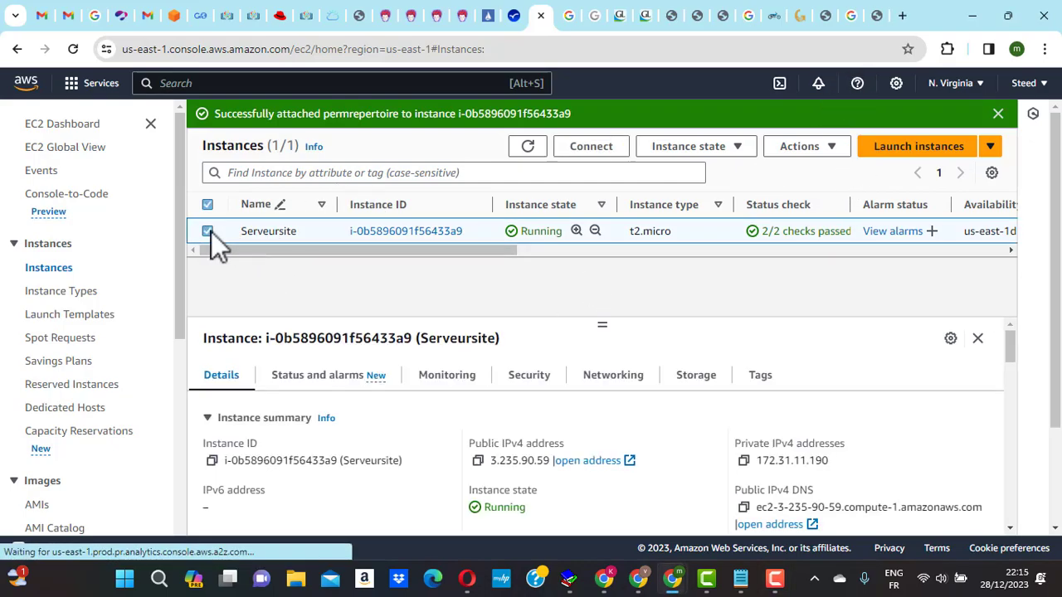
{"action": "left_click", "coordinate": [584, 153]}
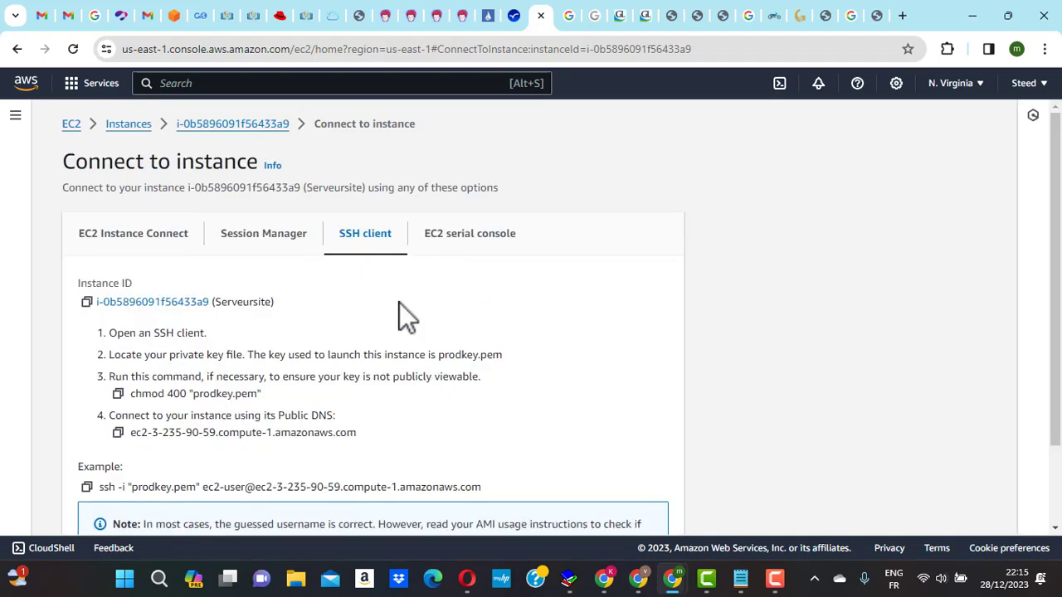
{"action": "scroll", "coordinate": [277, 331], "scroll_direction": "down", "scroll_amount": 1}
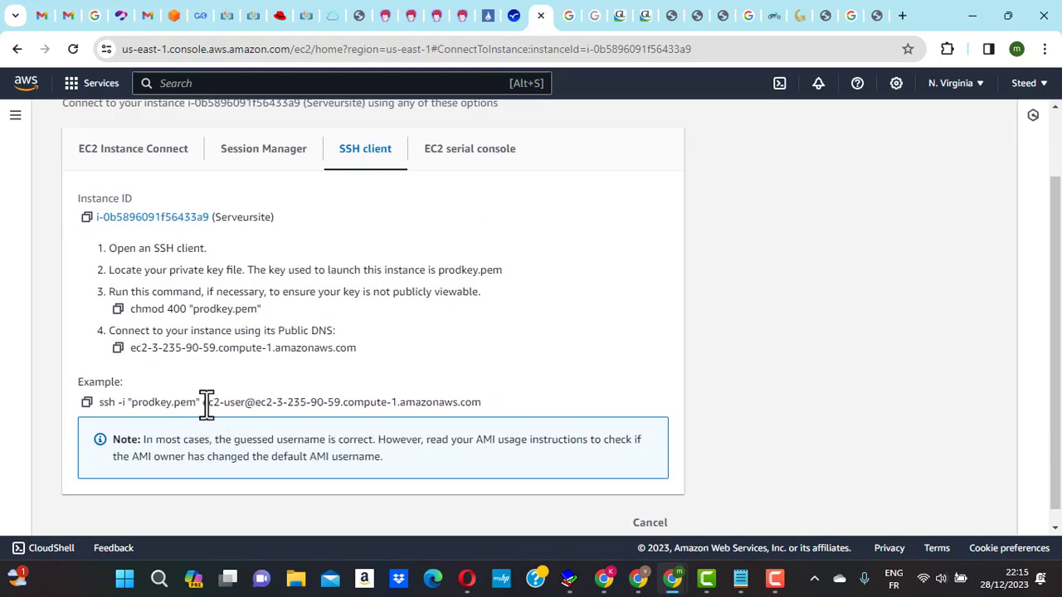
{"action": "left_click_drag", "start_coordinate": [204, 403], "coordinate": [476, 404]}
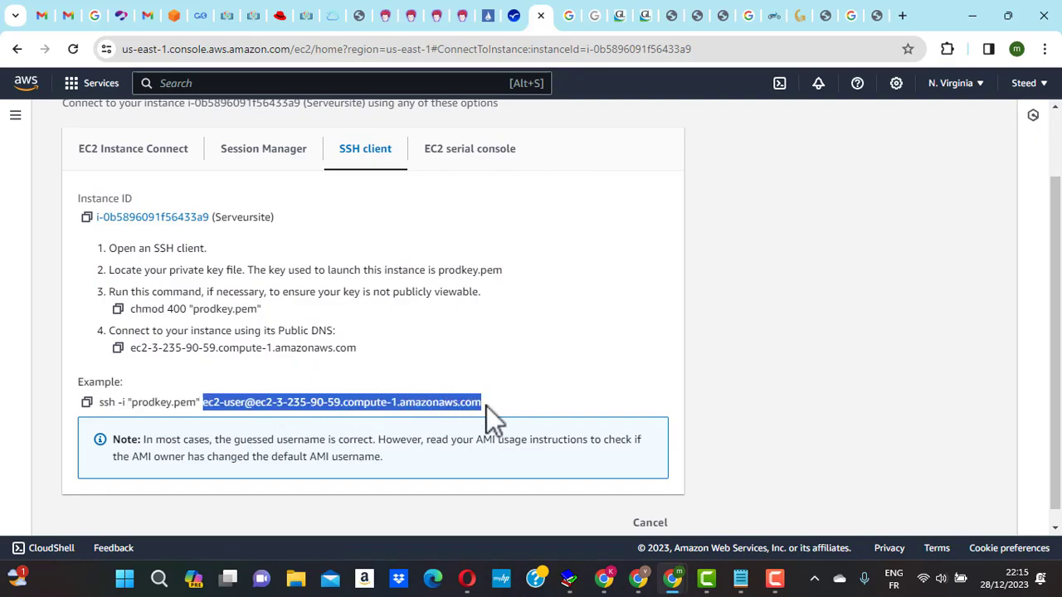
{"action": "key", "text": "ctrl+c"}
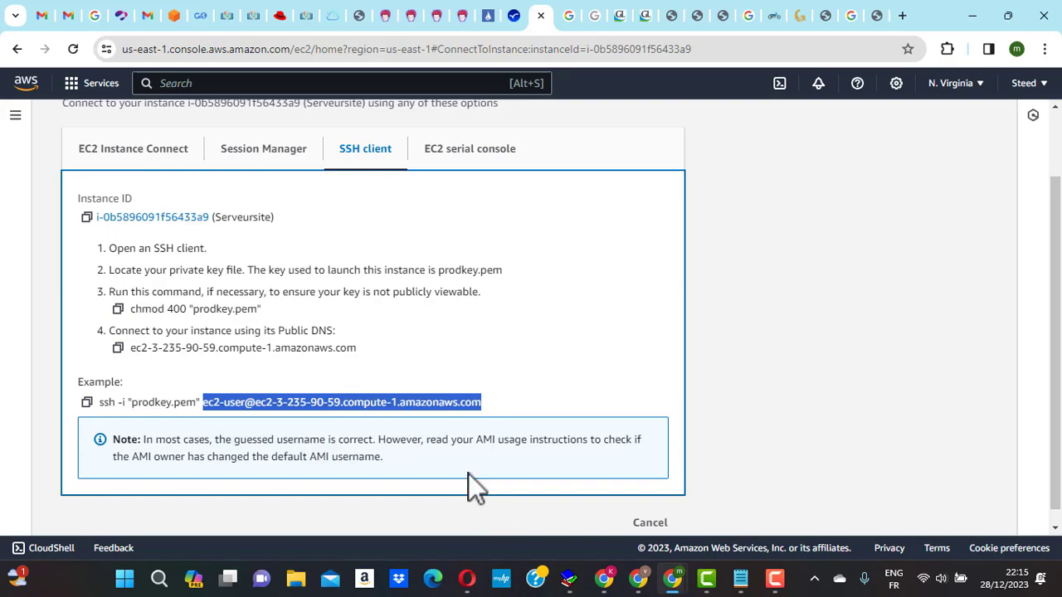
Launch PuTTY and paste the copied ec2-user address as the host name
{"action": "key", "text": "super"}
{"action": "type", "text": "p"}
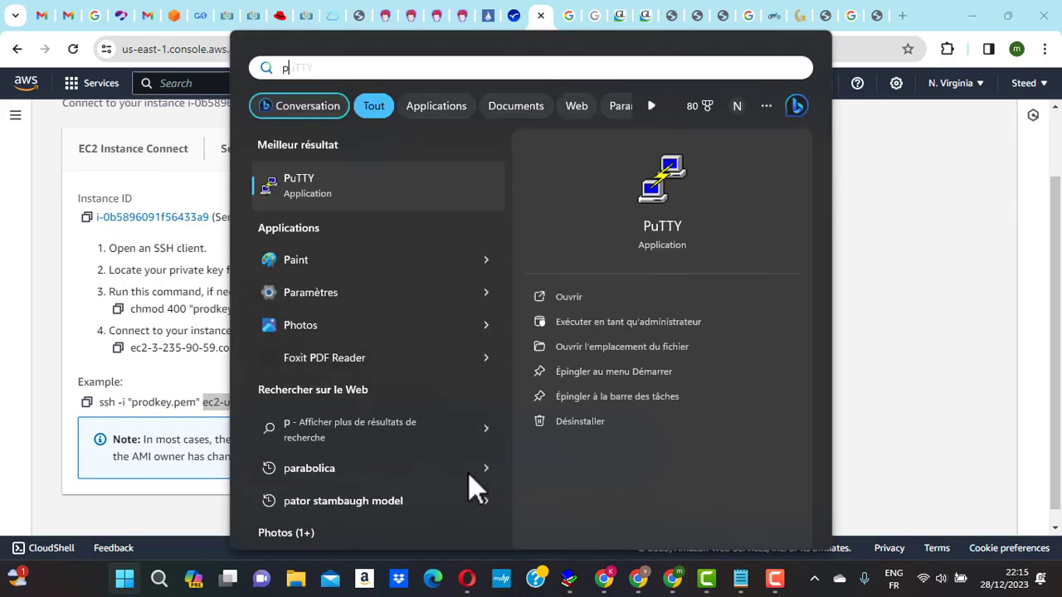
{"action": "type", "text": "u"}
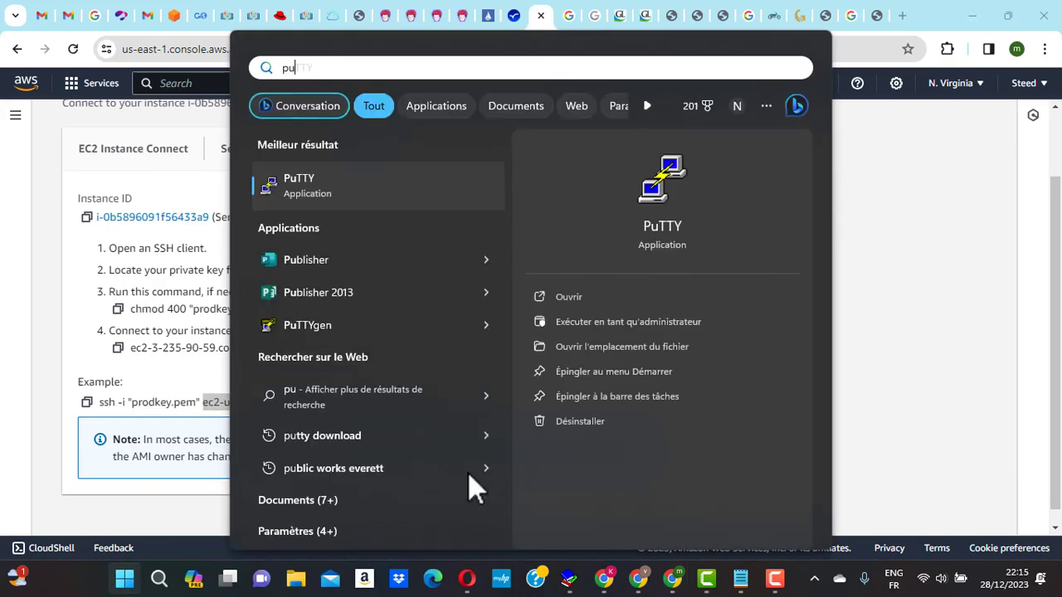
{"action": "left_click", "coordinate": [314, 197]}
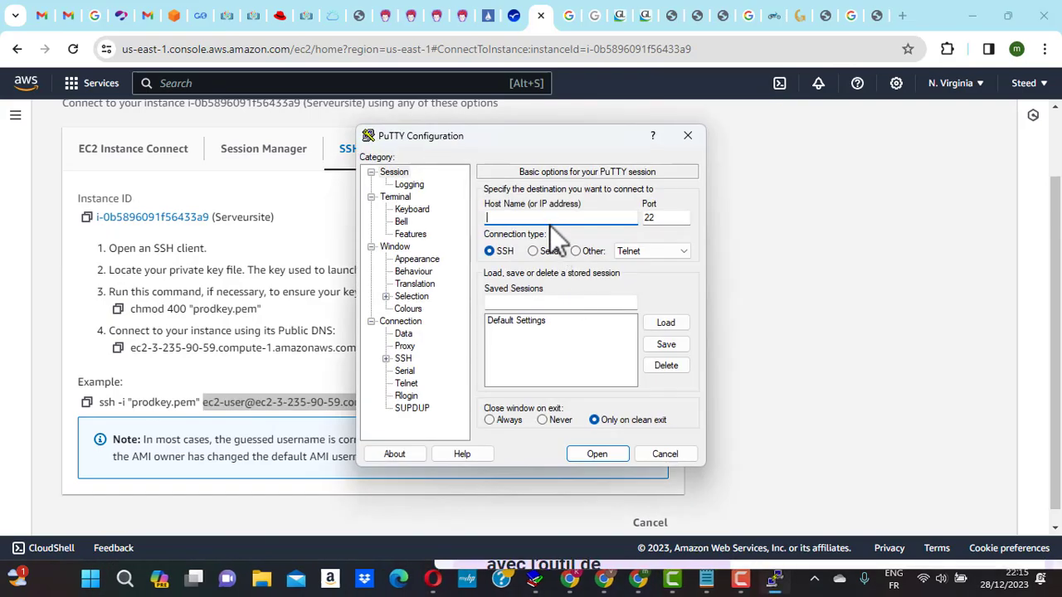
{"action": "key", "text": "ctrl+v"}
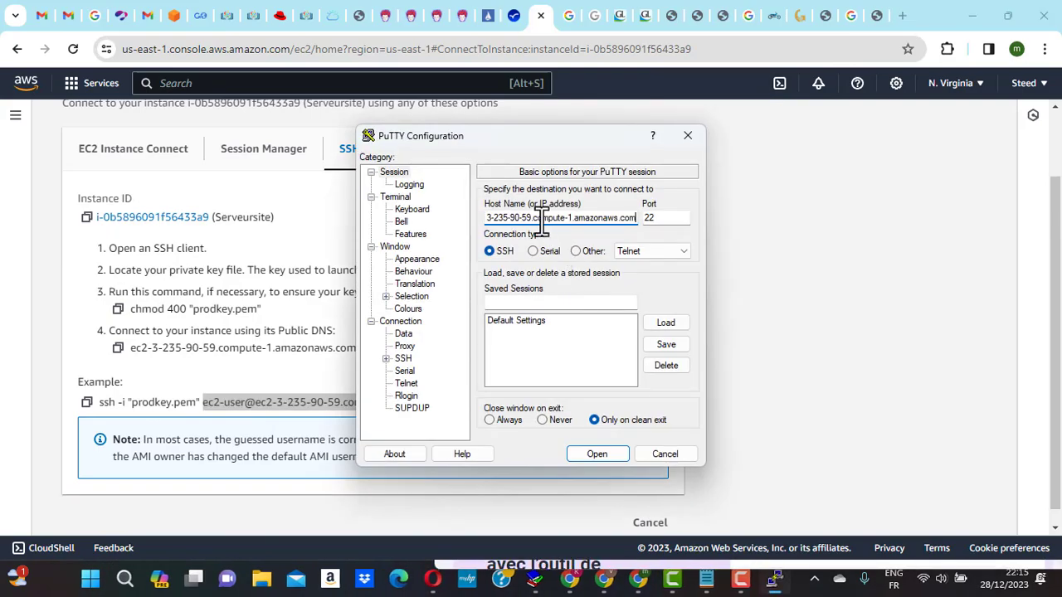
Load prodkey.ppk as the private key file for SSH authentication and connect to the instance, accepting its host key
{"action": "left_click", "coordinate": [383, 360]}
{"action": "left_click", "coordinate": [400, 372]}
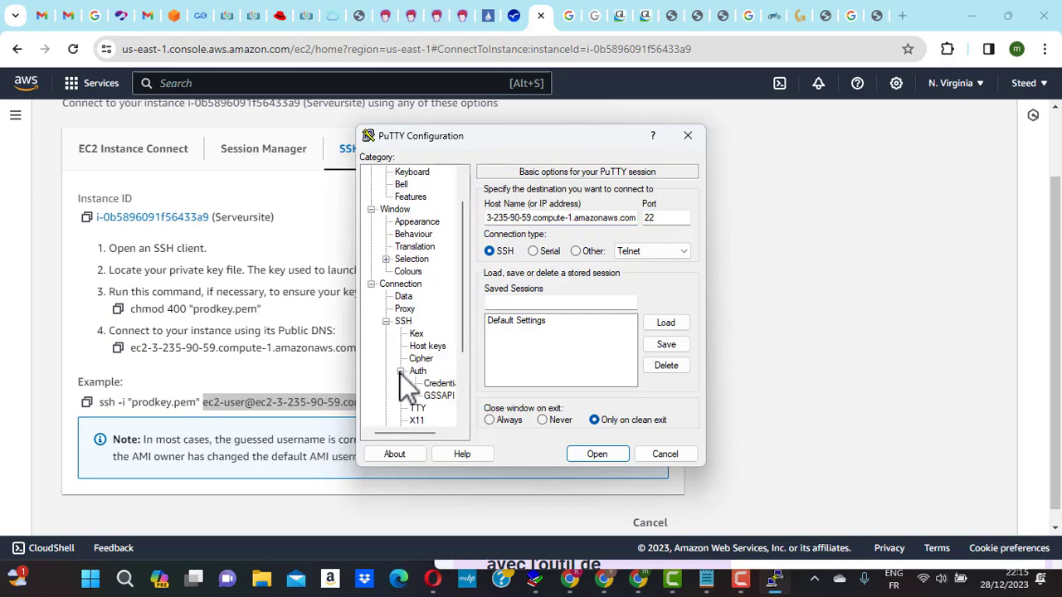
{"action": "left_click", "coordinate": [442, 384]}
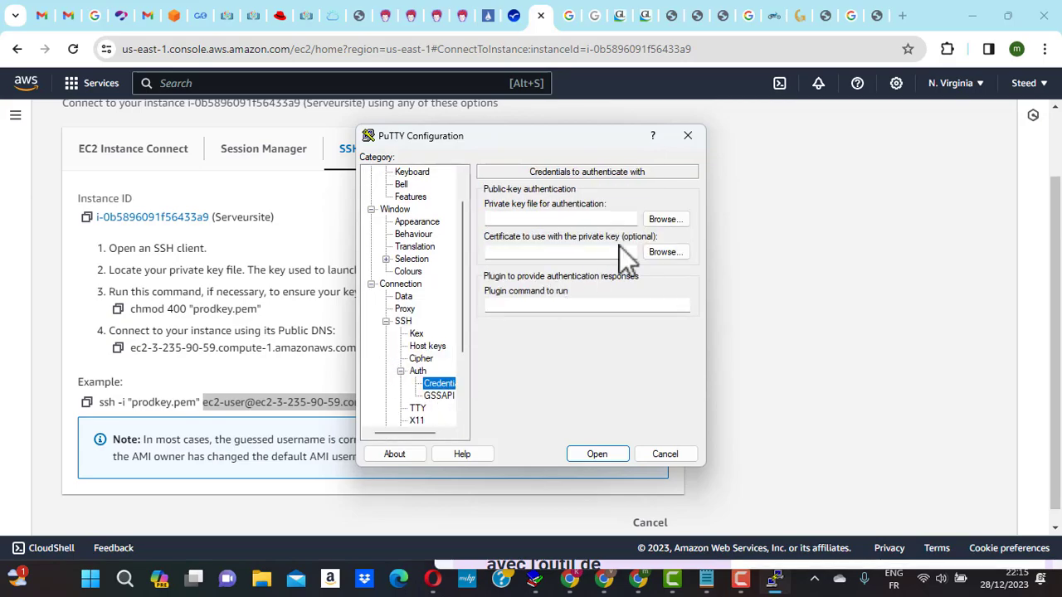
{"action": "left_click", "coordinate": [663, 221]}
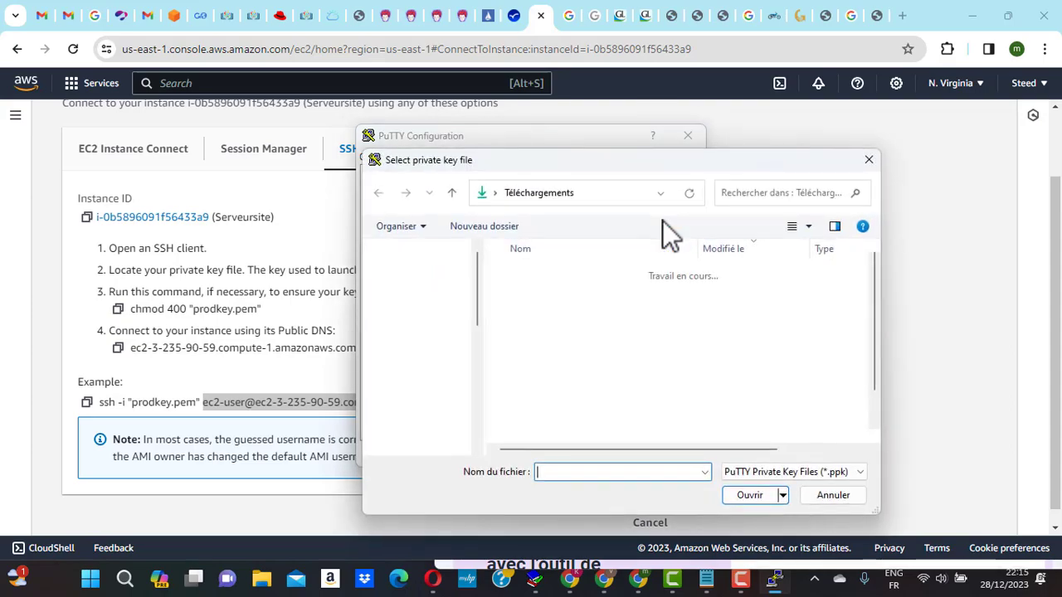
{"action": "left_click", "coordinate": [558, 296]}
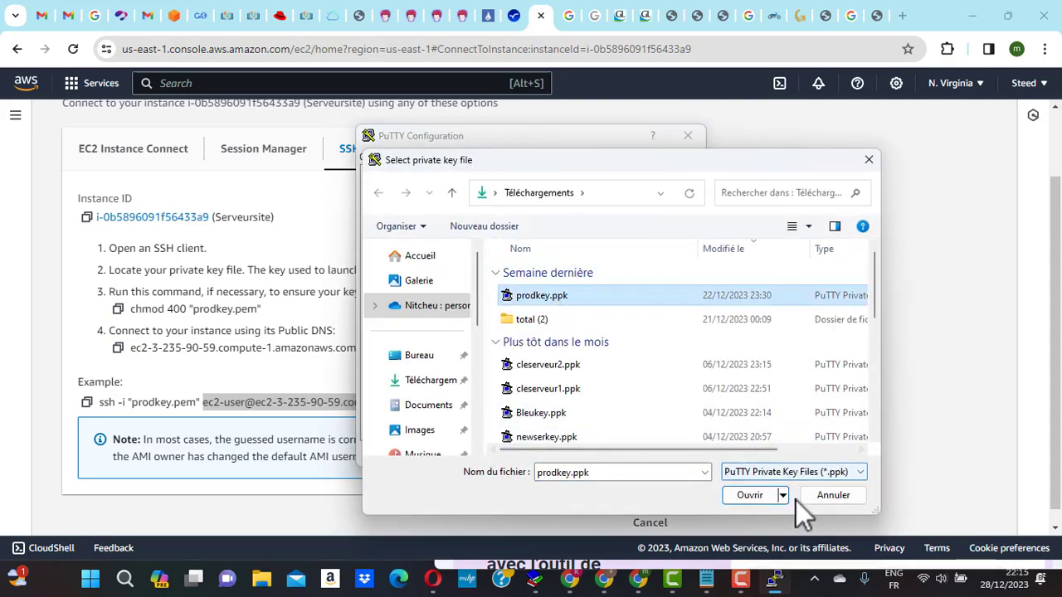
{"action": "left_click", "coordinate": [745, 502]}
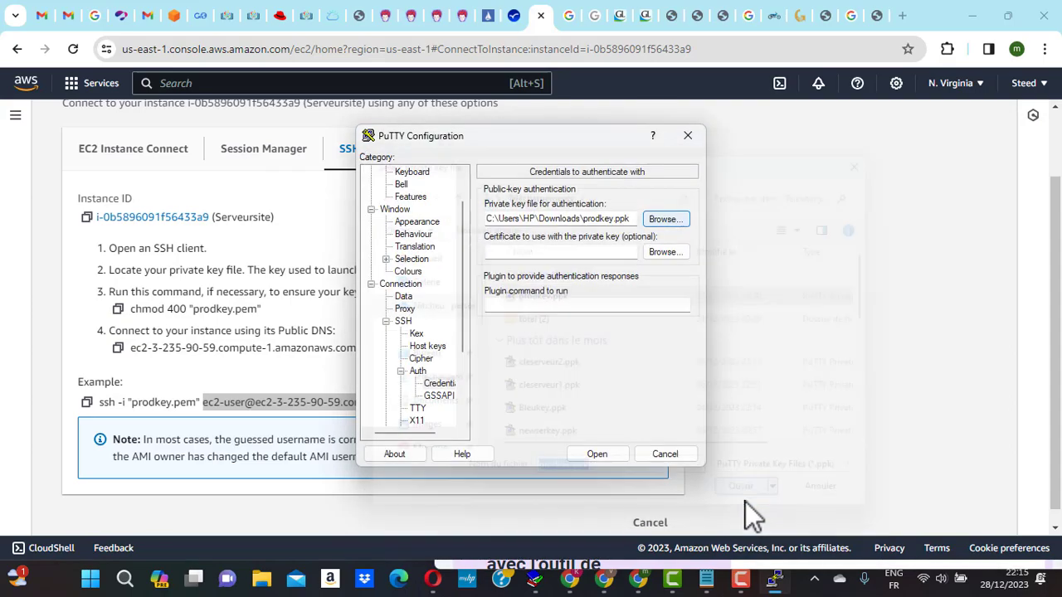
{"action": "left_click", "coordinate": [594, 454]}
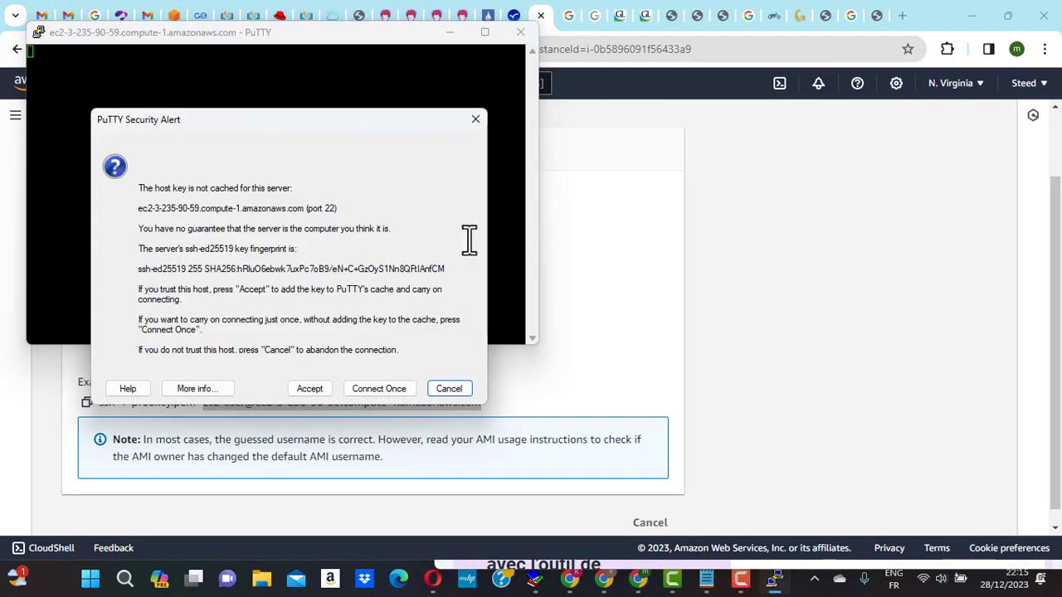
{"action": "left_click", "coordinate": [313, 390]}
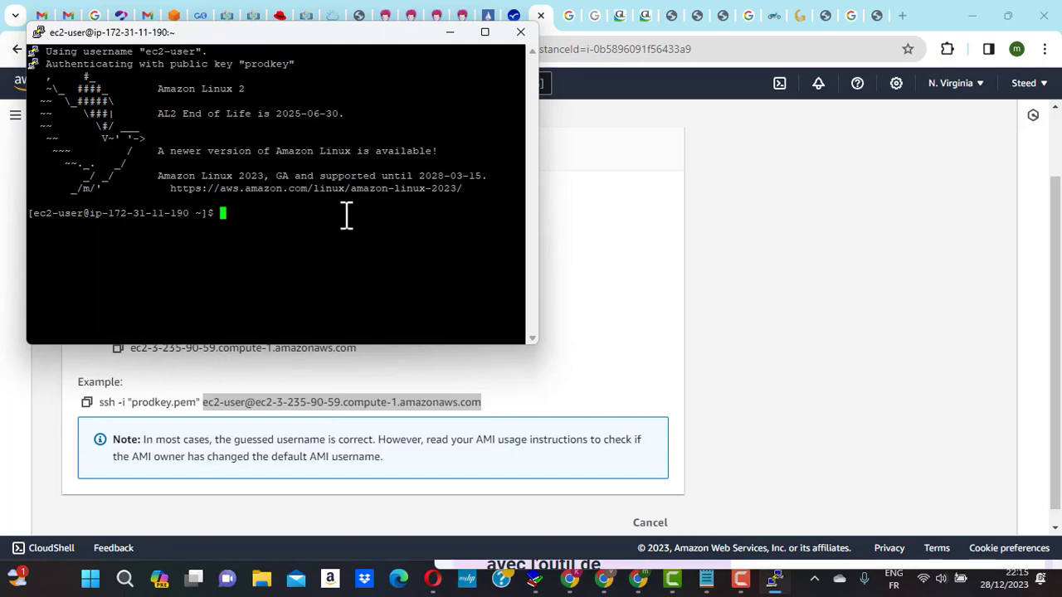
Dismiss the PuTTY error and review the server installation commands in the LE BLEU DU CLOUD notes
{"action": "mouse_move", "coordinate": [741, 580]}
{"action": "mouse_move", "coordinate": [704, 585]}
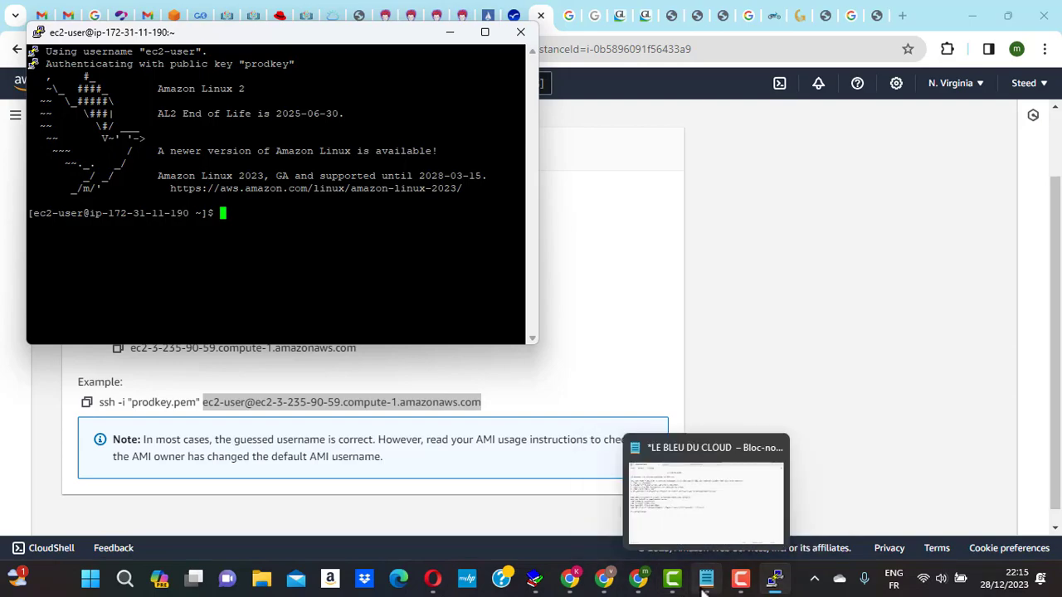
{"action": "left_click", "coordinate": [704, 585]}
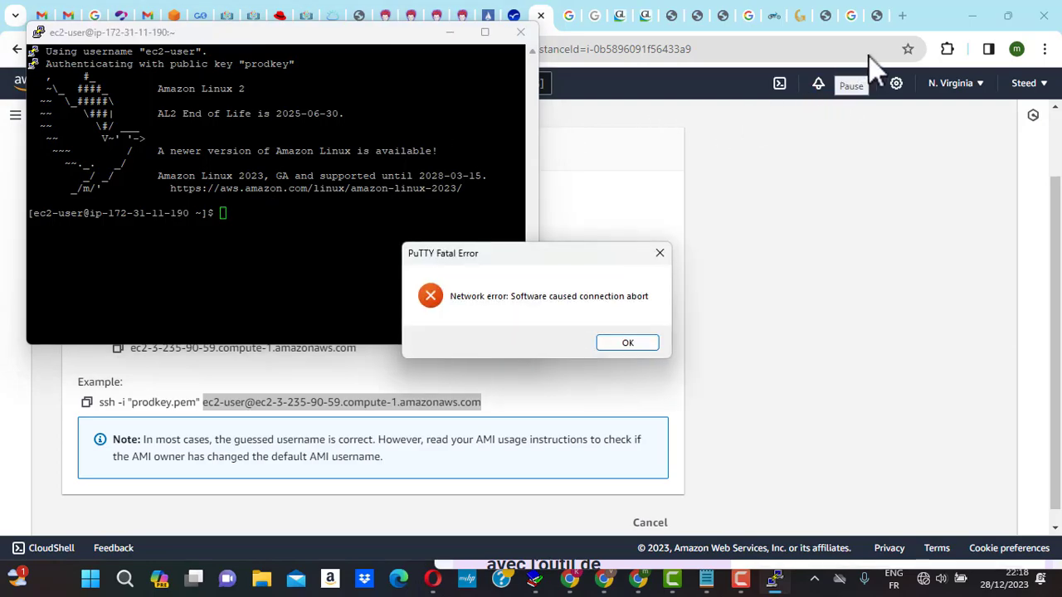
{"action": "left_click", "coordinate": [614, 346]}
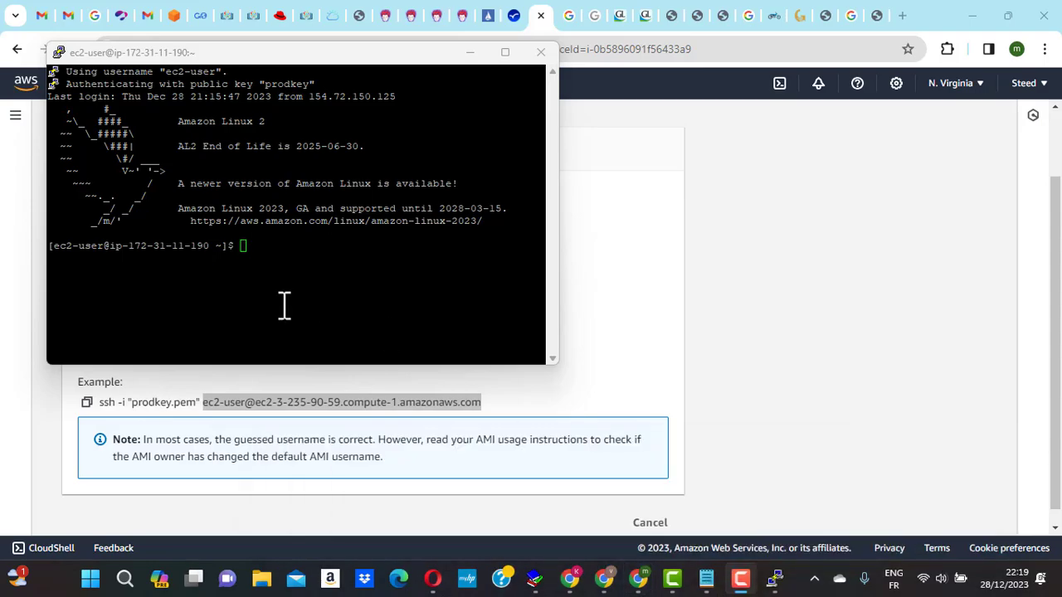
{"action": "left_click", "coordinate": [268, 255]}
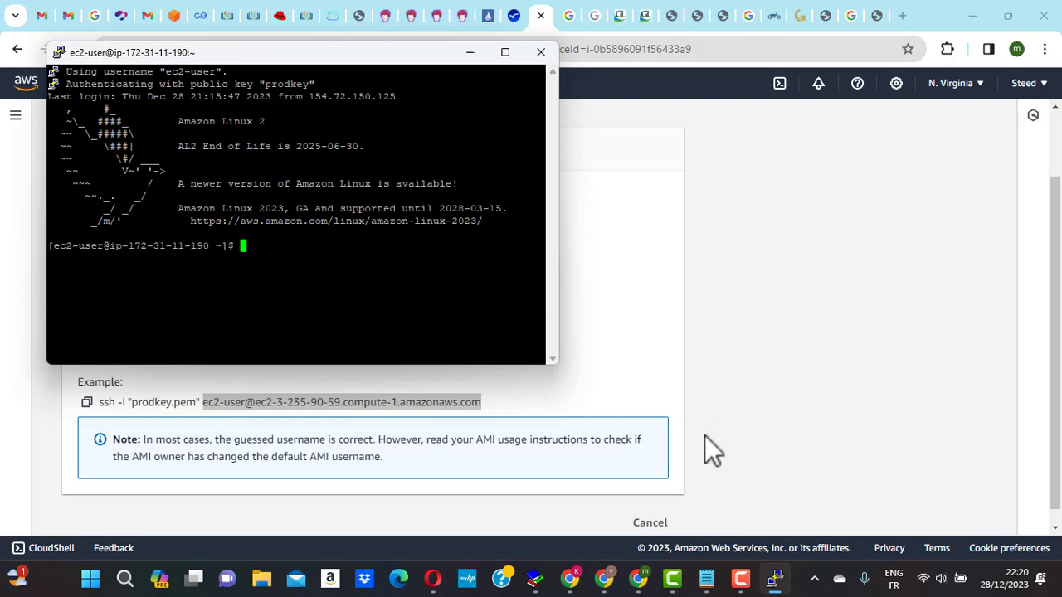
{"action": "mouse_move", "coordinate": [706, 578]}
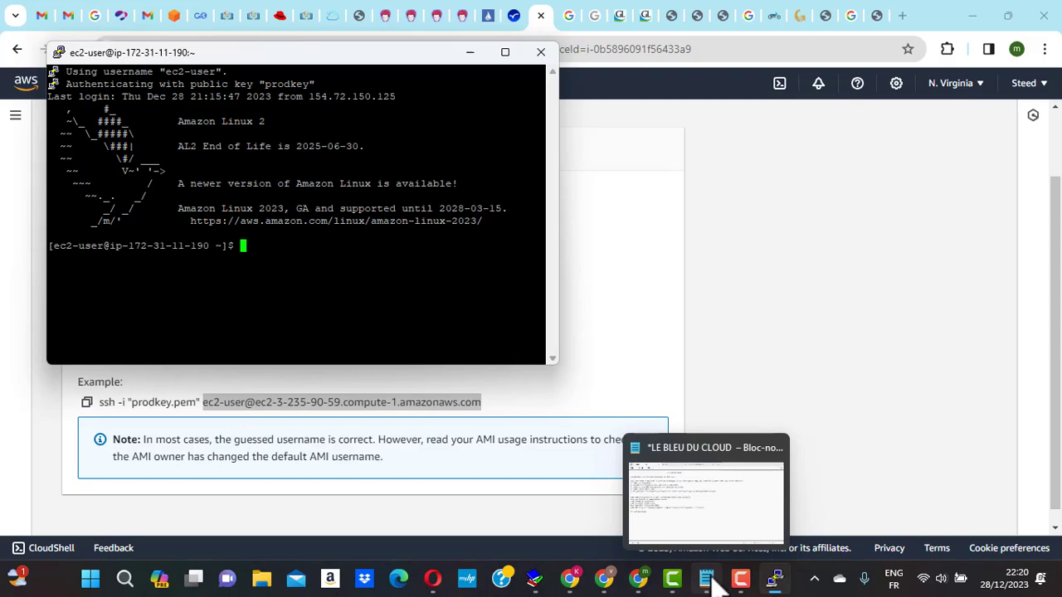
{"action": "left_click", "coordinate": [712, 580]}
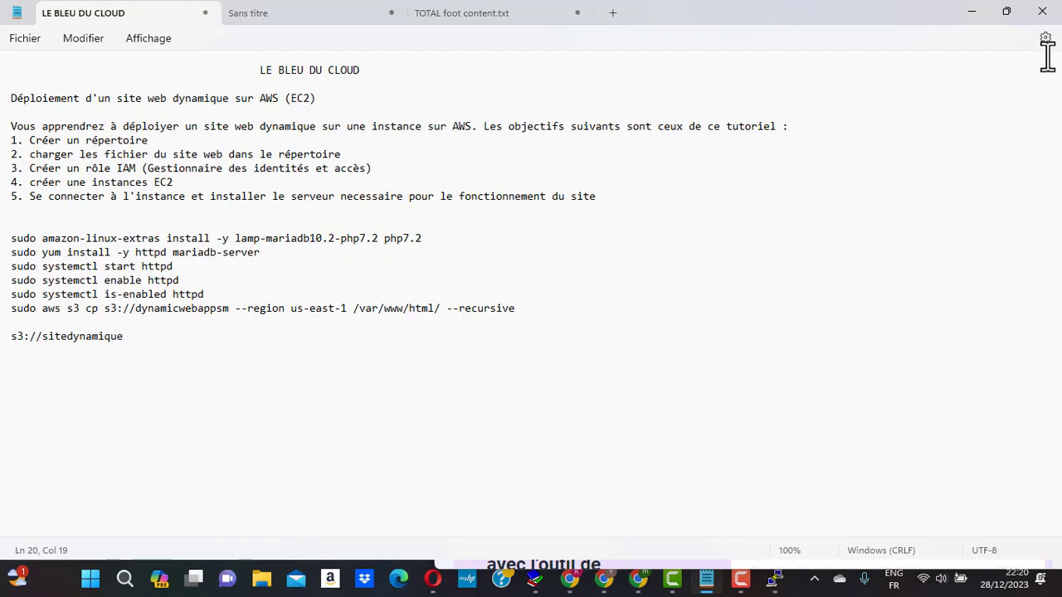
{"action": "left_click", "coordinate": [971, 12]}
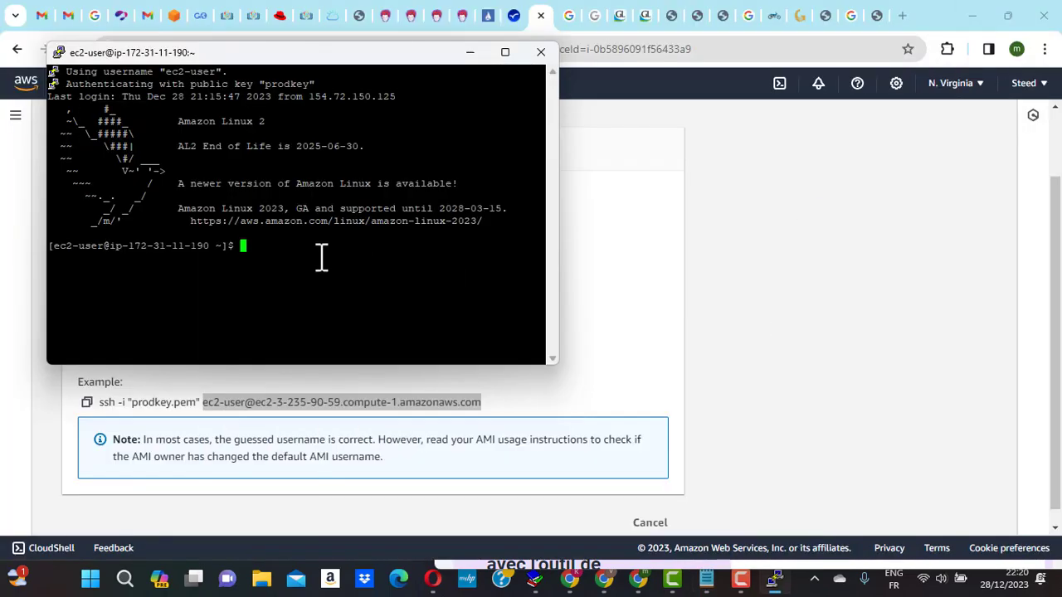
Update the server's packages by running sudo yum update -y in the PuTTY session
{"action": "type", "text": "sudo yum"}
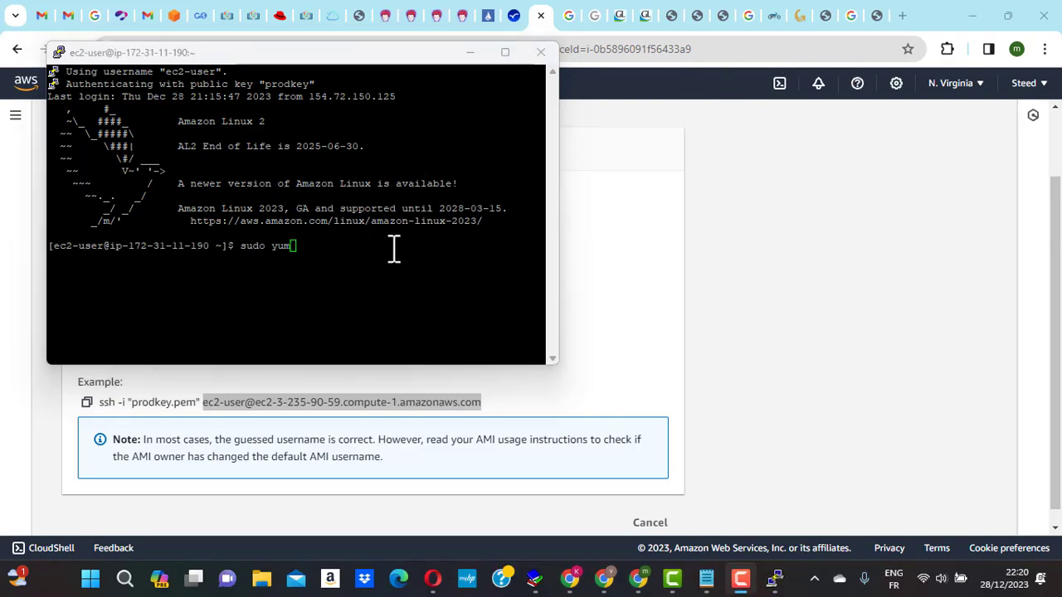
{"action": "type", "text": " update"}
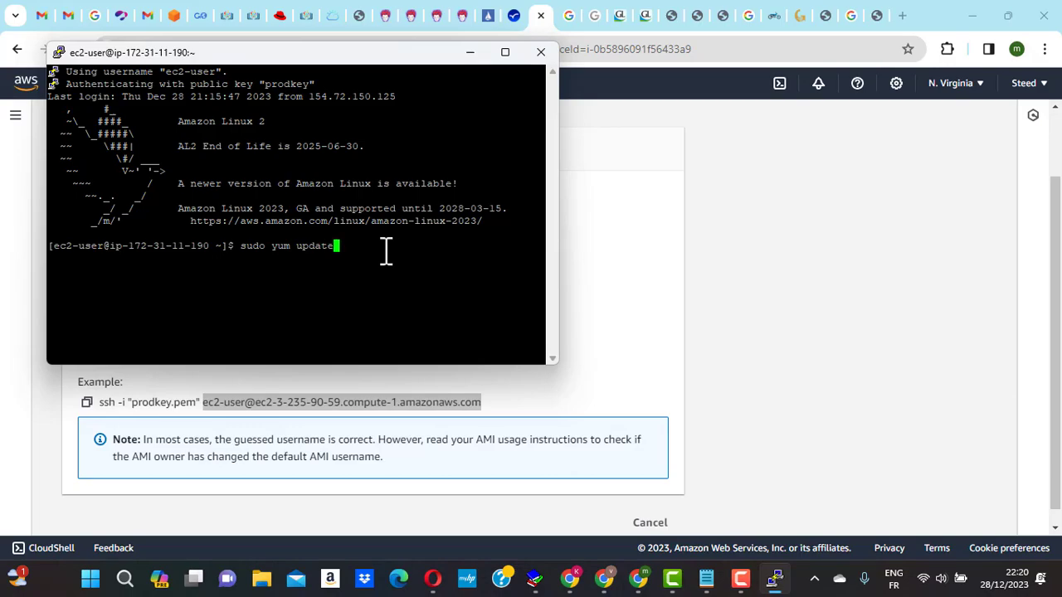
{"action": "type", "text": " -y"}
{"action": "key", "text": "BackSpace"}
{"action": "key", "text": "BackSpace"}
{"action": "type", "text": "-y"}
{"action": "key", "text": "Return"}
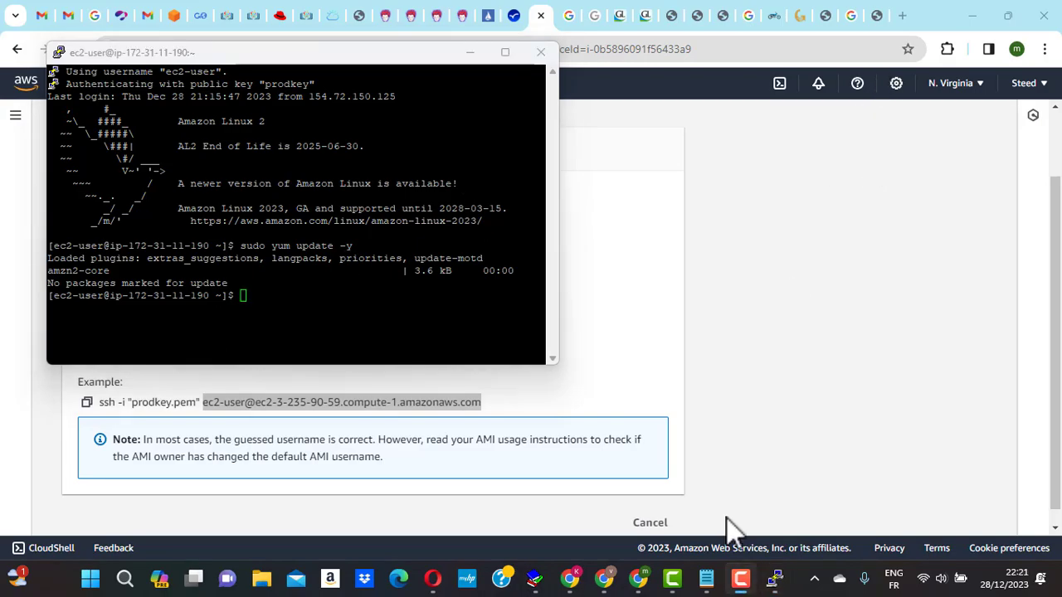
Copy the sudo amazon-linux-extras install -y lamp-mariadb10.2-php7.2 php7.2 command from the notes, run it in PuTTY and enlarge the terminal
{"action": "left_click", "coordinate": [722, 587]}
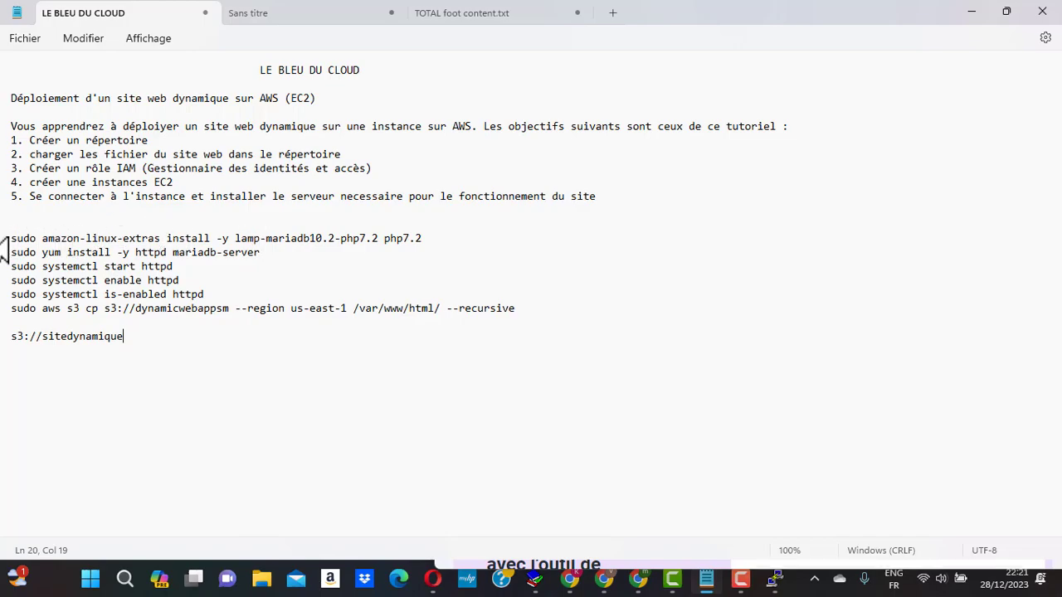
{"action": "left_click_drag", "start_coordinate": [12, 241], "coordinate": [429, 241]}
{"action": "key", "text": "ctrl+c"}
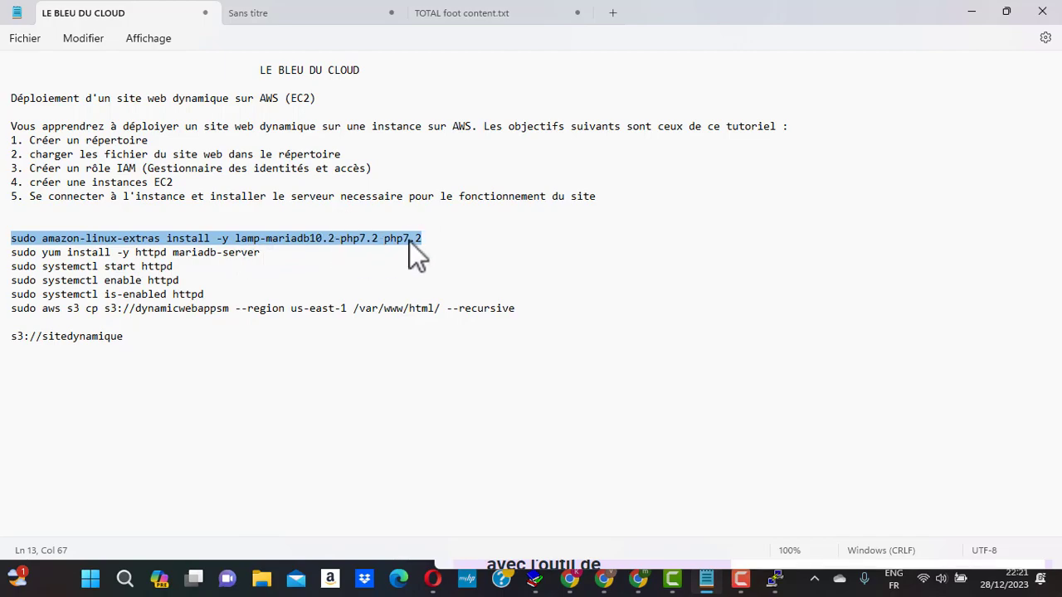
{"action": "left_click", "coordinate": [970, 13]}
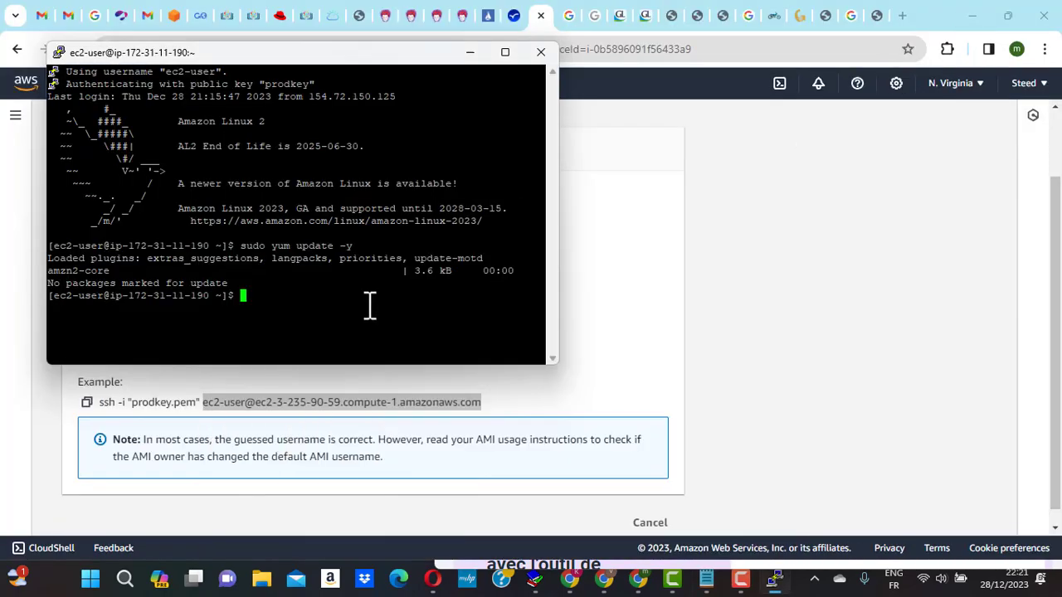
{"action": "right_click", "coordinate": [263, 303]}
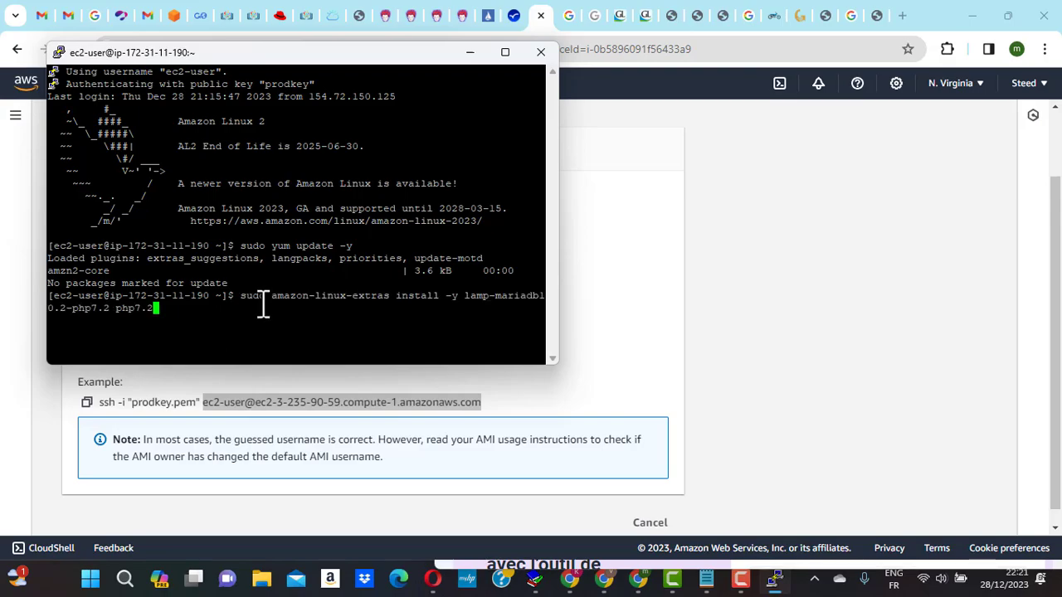
{"action": "key", "text": "Return"}
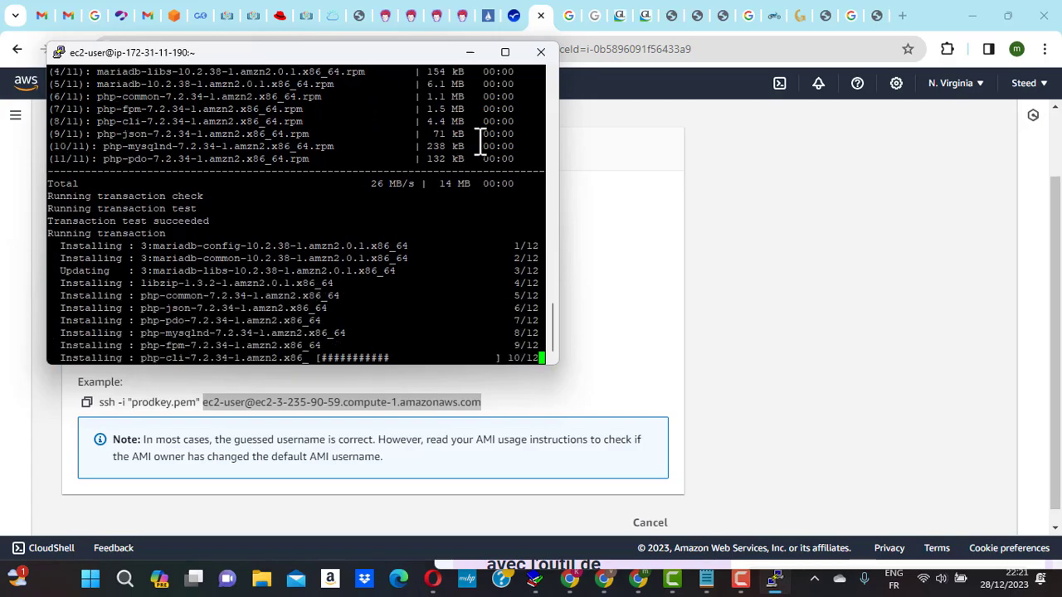
{"action": "left_click", "coordinate": [505, 52]}
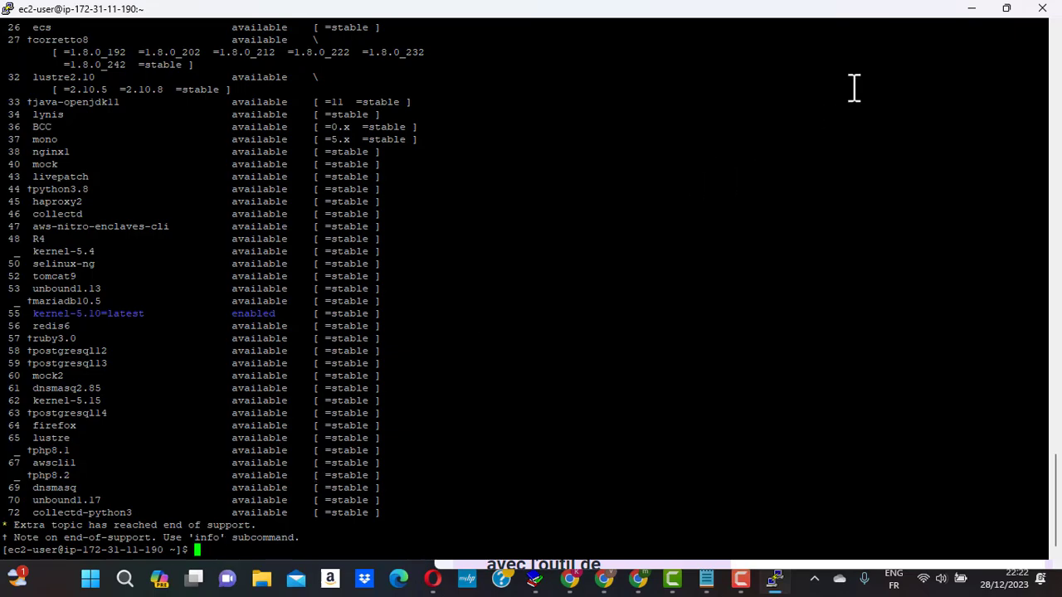
Install Apache and the MariaDB server by running the notes' sudo yum install -y httpd mariadb-server command in the PuTTY session
{"action": "key", "text": "alt+Tab"}
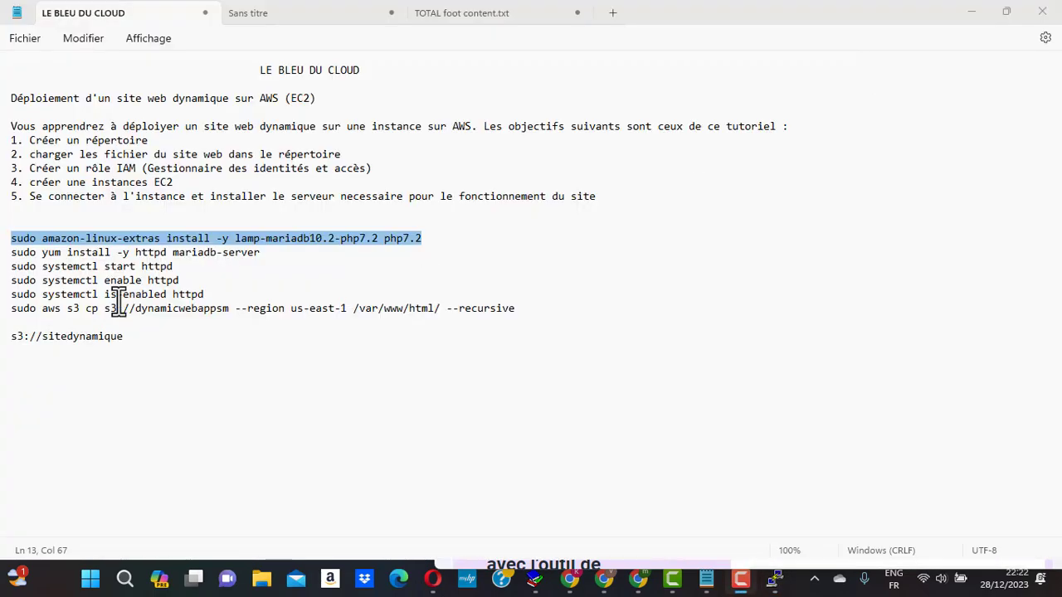
{"action": "left_click_drag", "start_coordinate": [13, 252], "coordinate": [265, 259]}
{"action": "key", "text": "ctrl+c"}
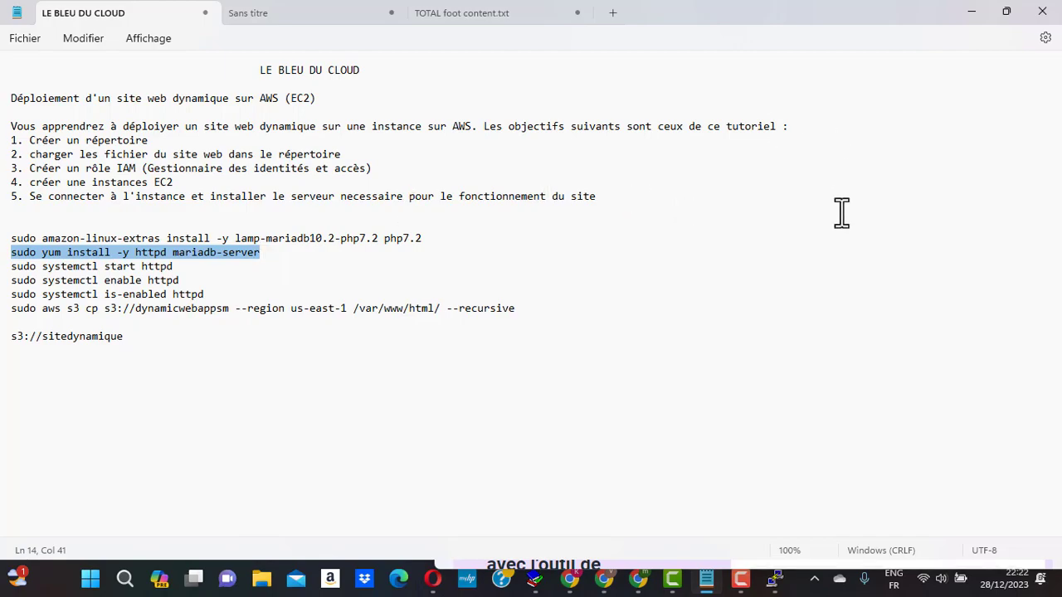
{"action": "left_click", "coordinate": [976, 21]}
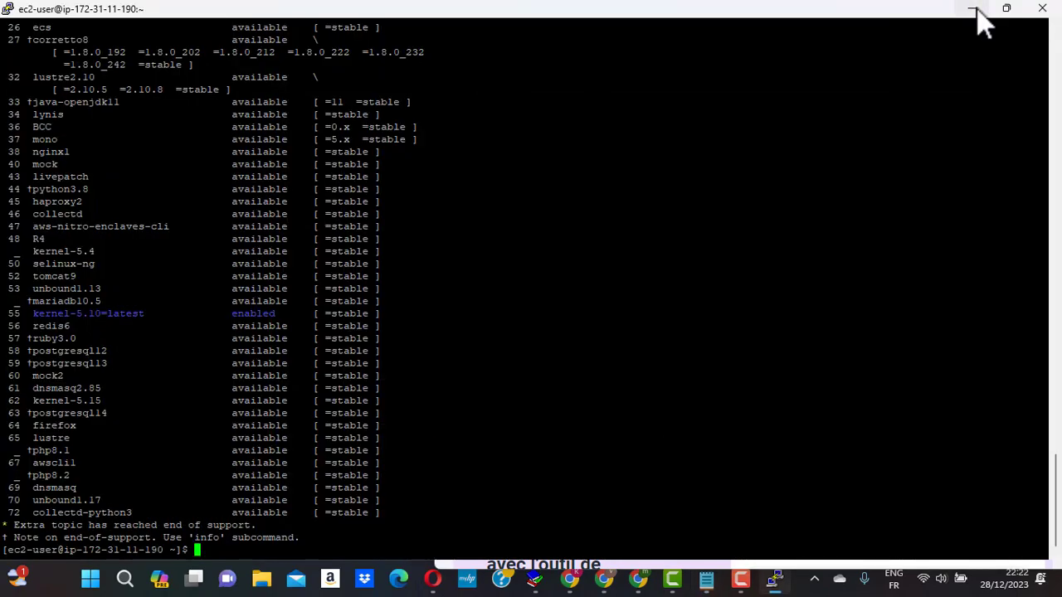
{"action": "right_click", "coordinate": [237, 549]}
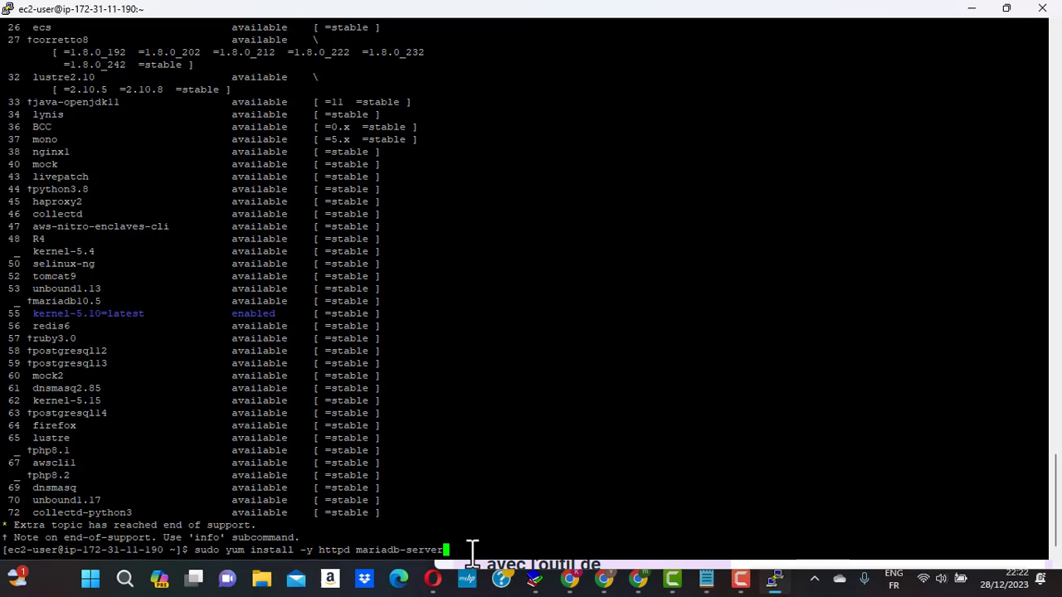
{"action": "key", "text": "Return"}
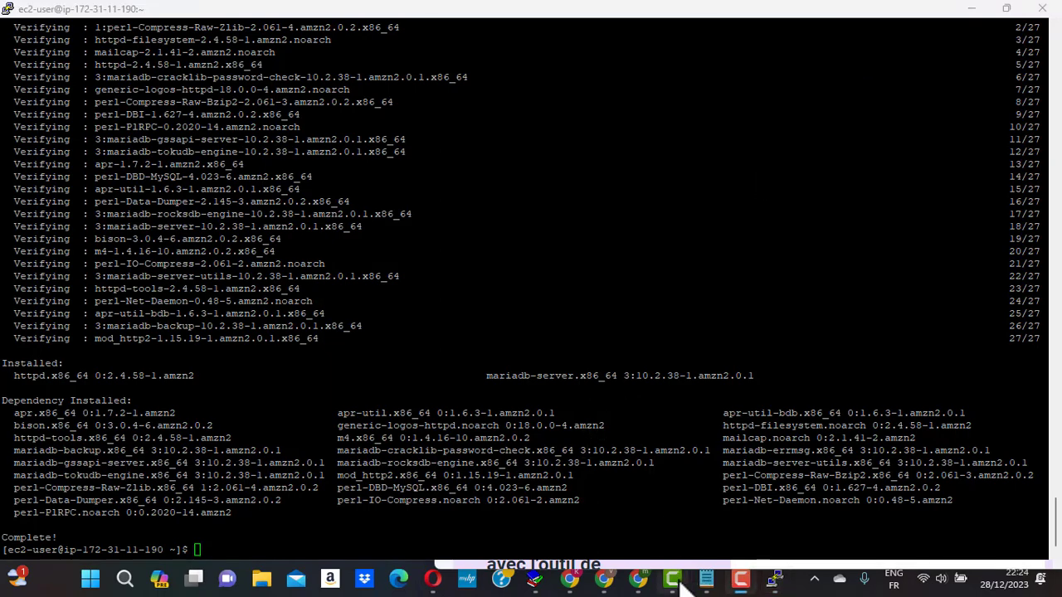
Start the Apache service by copying sudo systemctl start httpd from the notes and running it in the PuTTY session
{"action": "left_click", "coordinate": [706, 580]}
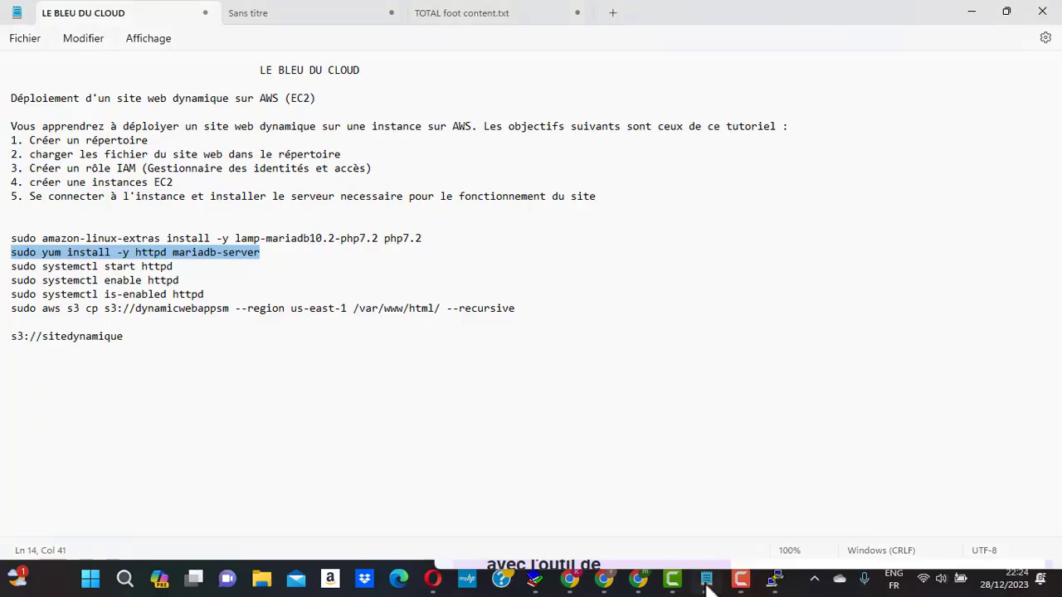
{"action": "left_click", "coordinate": [14, 269]}
{"action": "left_click_drag", "start_coordinate": [14, 269], "coordinate": [179, 269]}
{"action": "key", "text": "ctrl+c"}
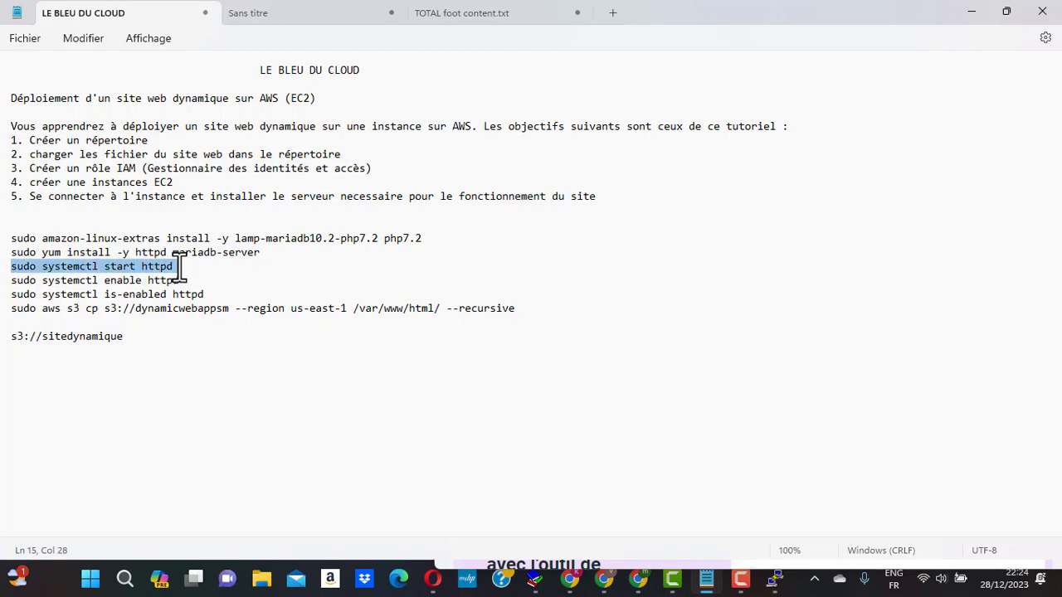
{"action": "left_click", "coordinate": [777, 580]}
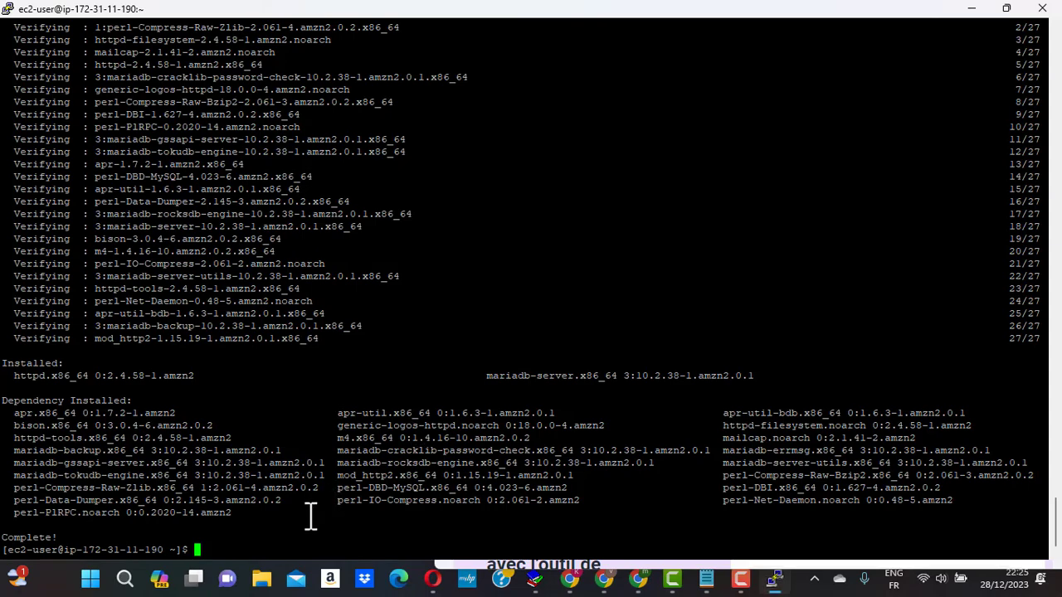
{"action": "right_click", "coordinate": [234, 550]}
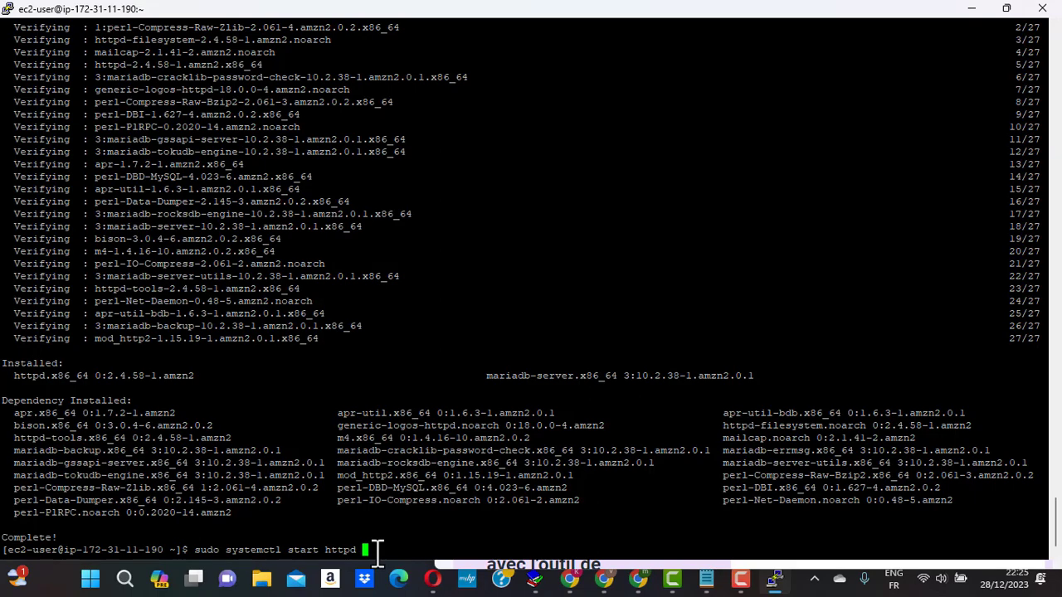
{"action": "key", "text": "Return"}
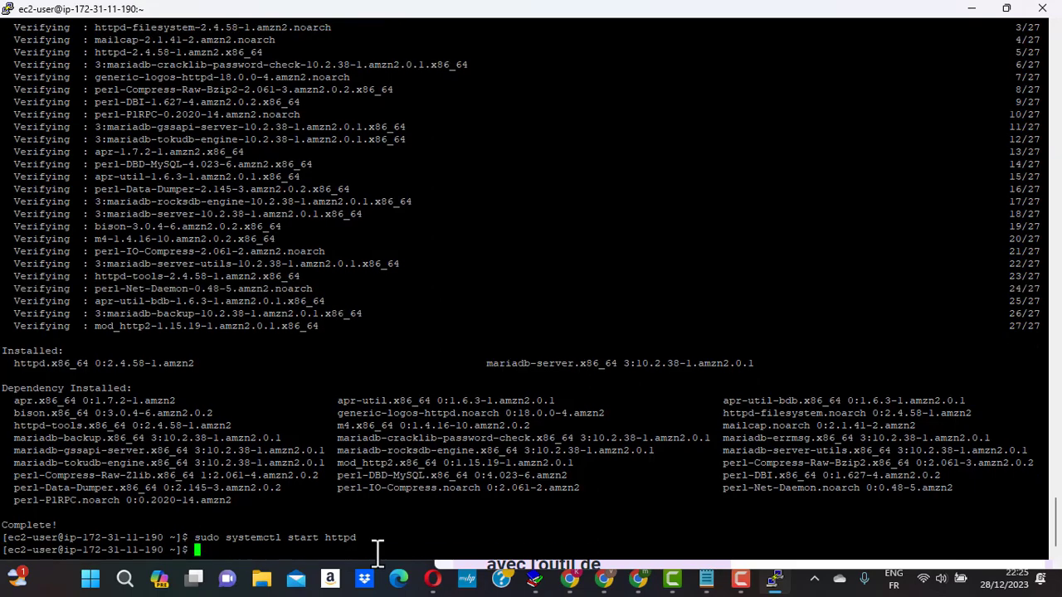
Make Apache start at boot by running the notes' sudo systemctl enable httpd command in PuTTY, and review the start and enable commands
{"action": "left_click", "coordinate": [706, 580]}
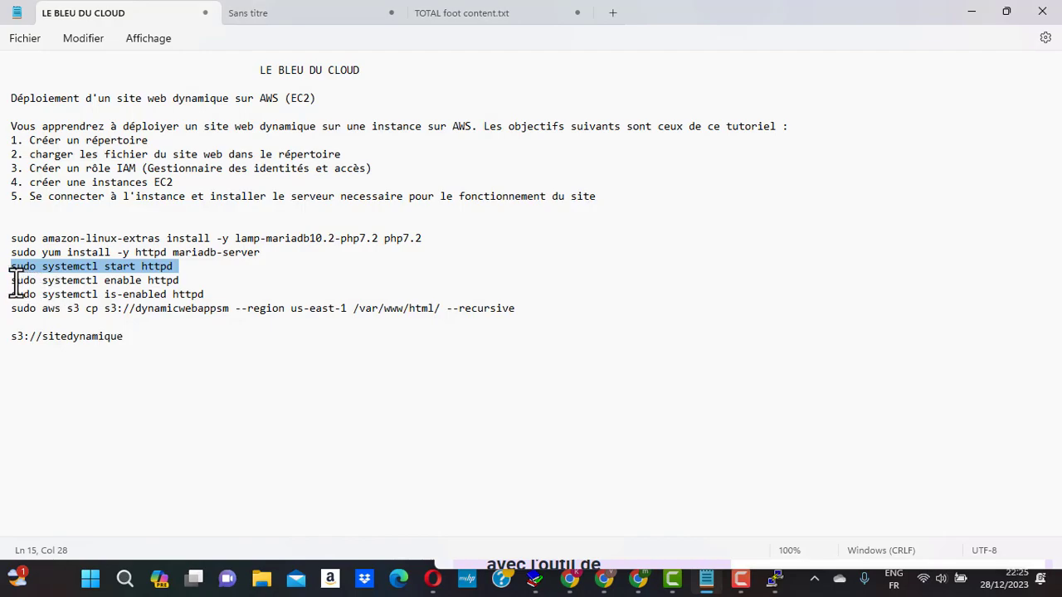
{"action": "left_click_drag", "start_coordinate": [14, 282], "coordinate": [191, 282]}
{"action": "key", "text": "ctrl+c"}
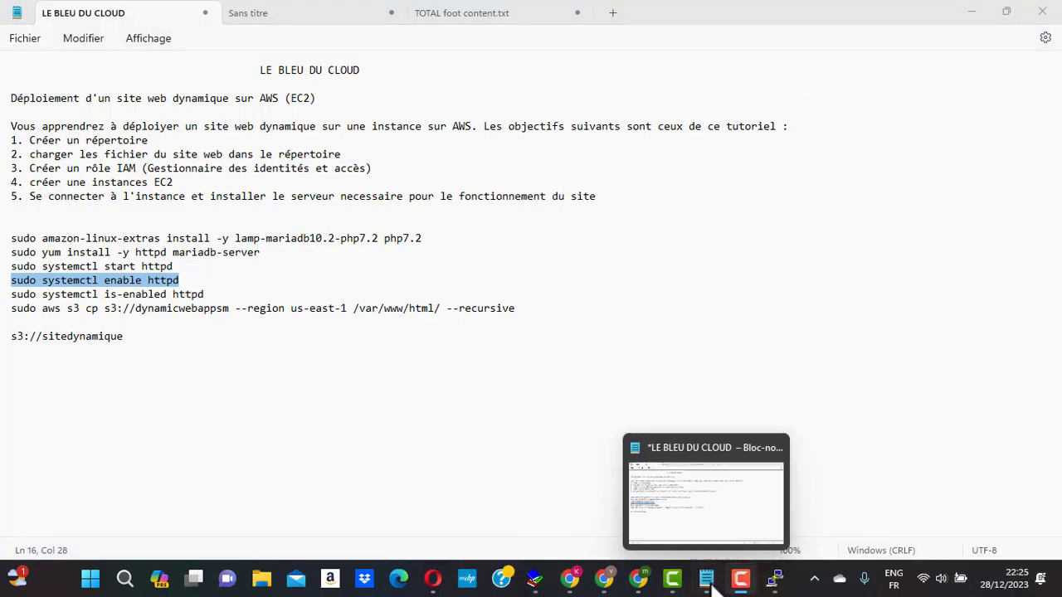
{"action": "mouse_move", "coordinate": [773, 582]}
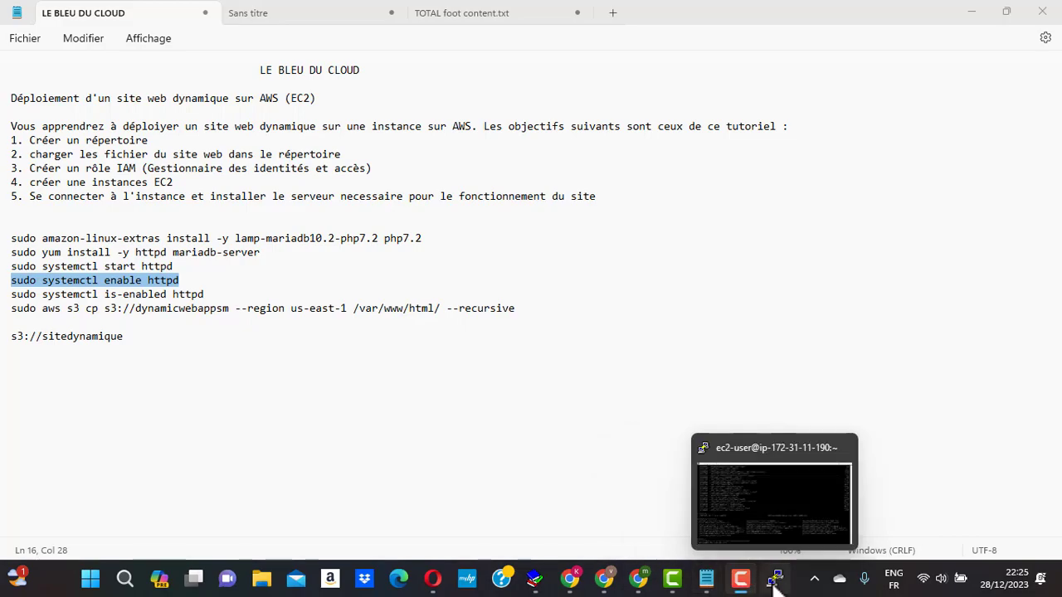
{"action": "left_click", "coordinate": [773, 582]}
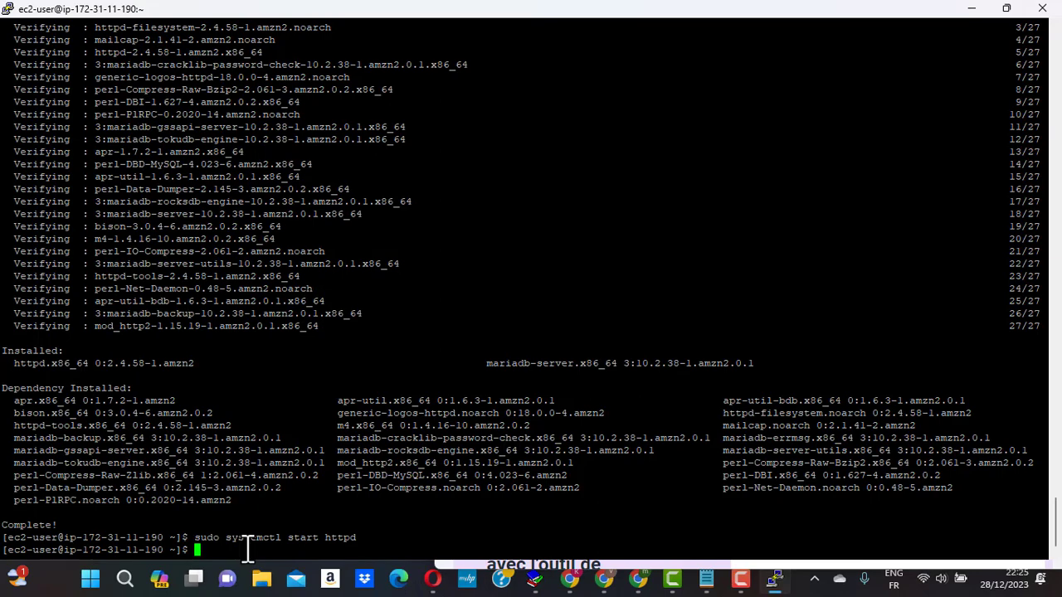
{"action": "right_click", "coordinate": [247, 550]}
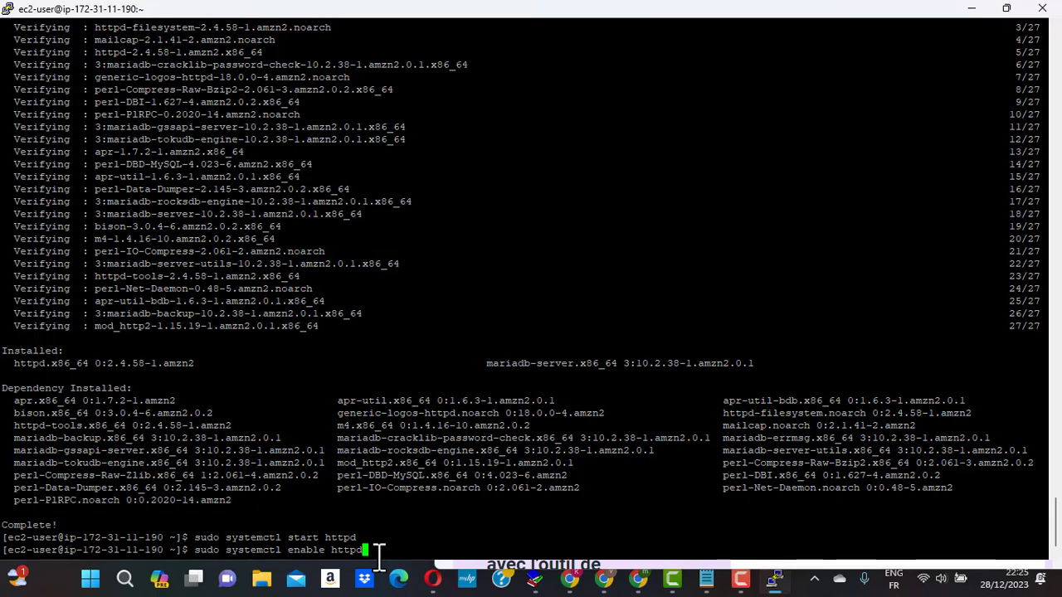
{"action": "key", "text": "Return"}
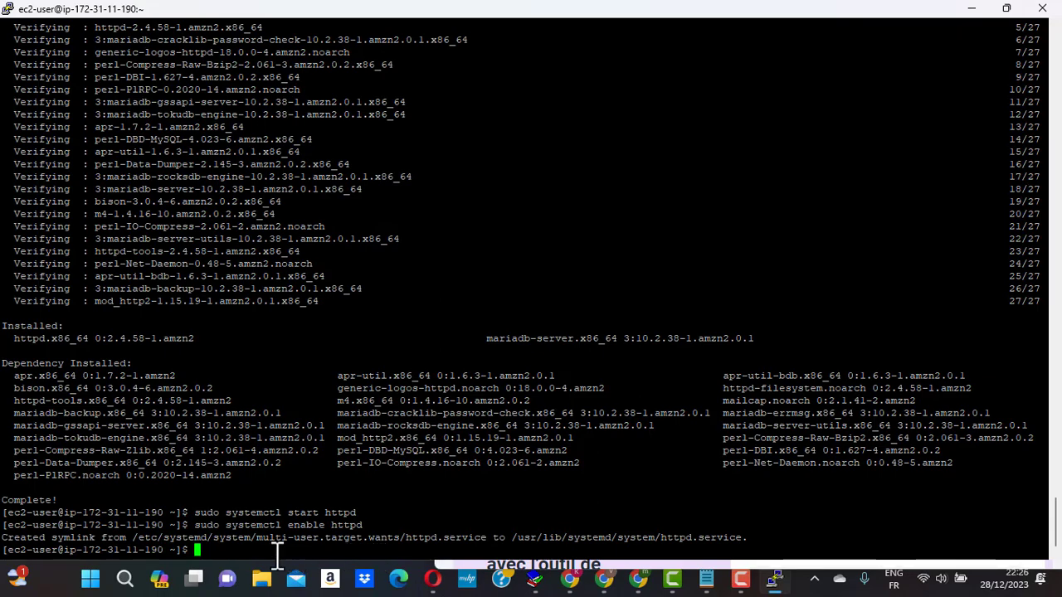
{"action": "left_click_drag", "start_coordinate": [198, 512], "coordinate": [358, 513]}
{"action": "left_click", "coordinate": [203, 530]}
{"action": "left_click_drag", "start_coordinate": [199, 526], "coordinate": [363, 525]}
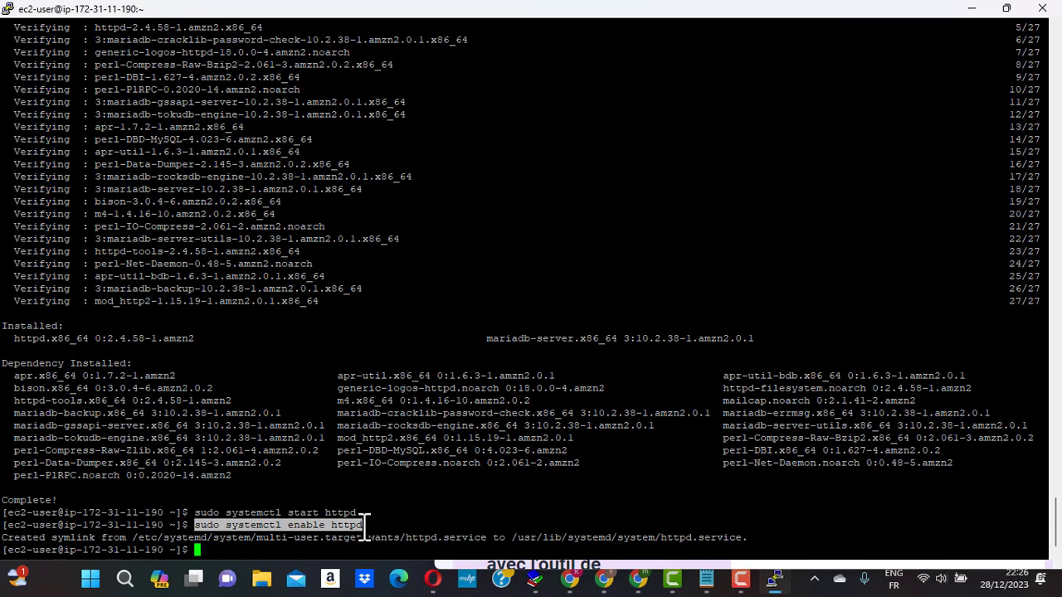
{"action": "left_click", "coordinate": [305, 552]}
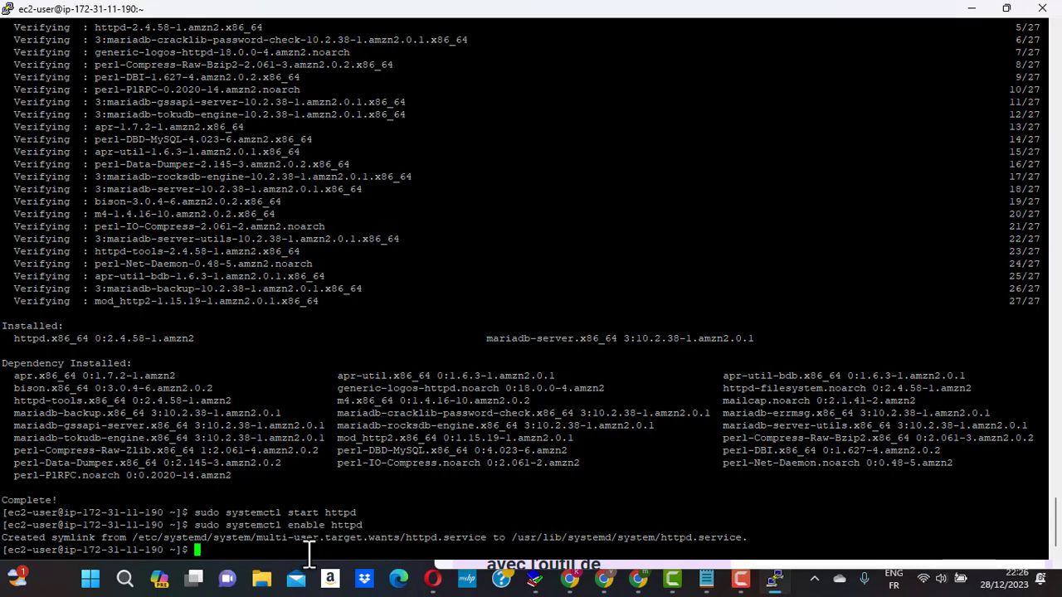
Replace the bucket address in the notes' aws s3 cp command with s3://sitedynamique
{"action": "left_click", "coordinate": [705, 583]}
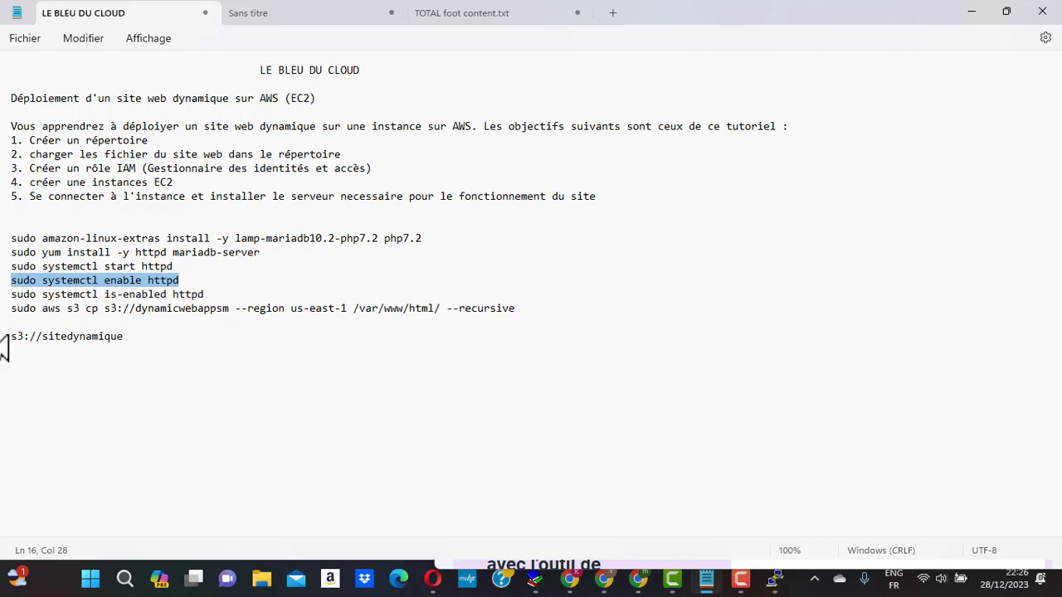
{"action": "left_click_drag", "start_coordinate": [10, 337], "coordinate": [126, 339]}
{"action": "key", "text": "ctrl+c"}
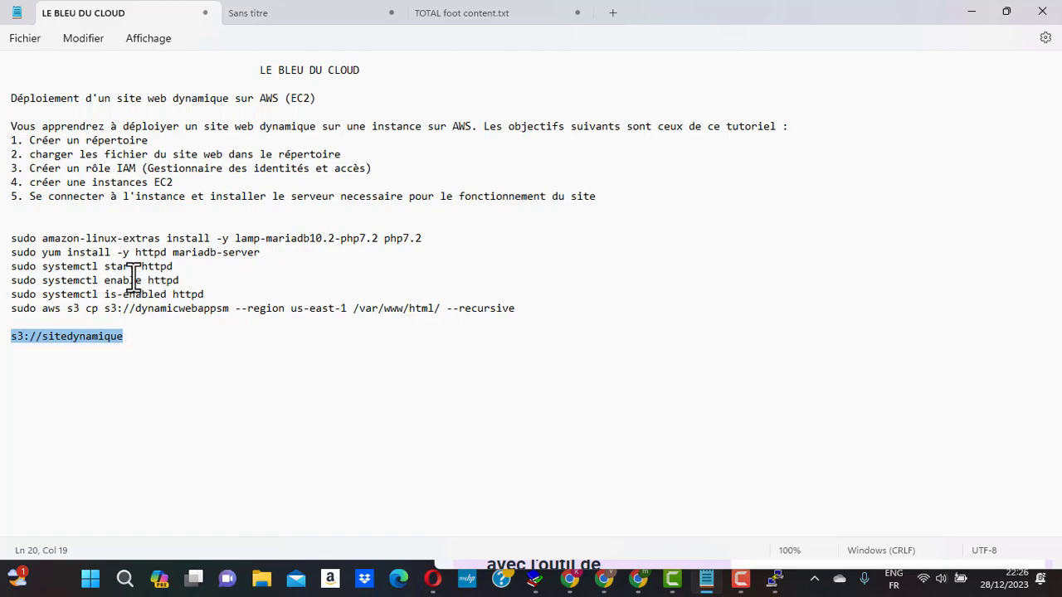
{"action": "left_click", "coordinate": [107, 307]}
{"action": "left_click_drag", "start_coordinate": [107, 308], "coordinate": [230, 308]}
{"action": "key", "text": "ctrl+v"}
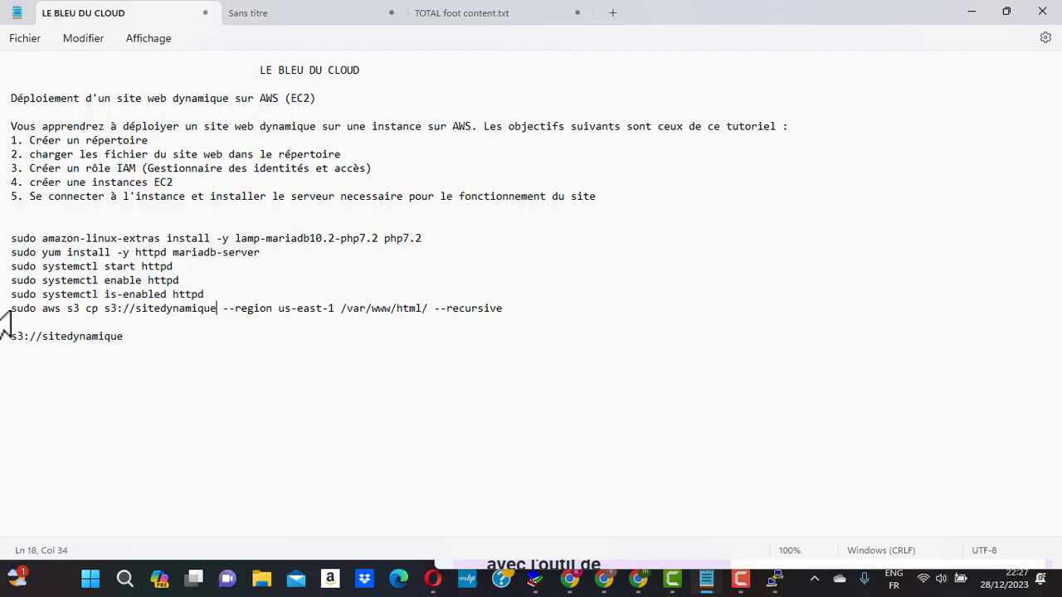
Copy the site files to the server by running sudo aws s3 cp s3://sitedynamique --region us-east-1 /var/www/html/ --recursive in PuTTY
{"action": "left_click_drag", "start_coordinate": [12, 309], "coordinate": [521, 306]}
{"action": "key", "text": "ctrl+c"}
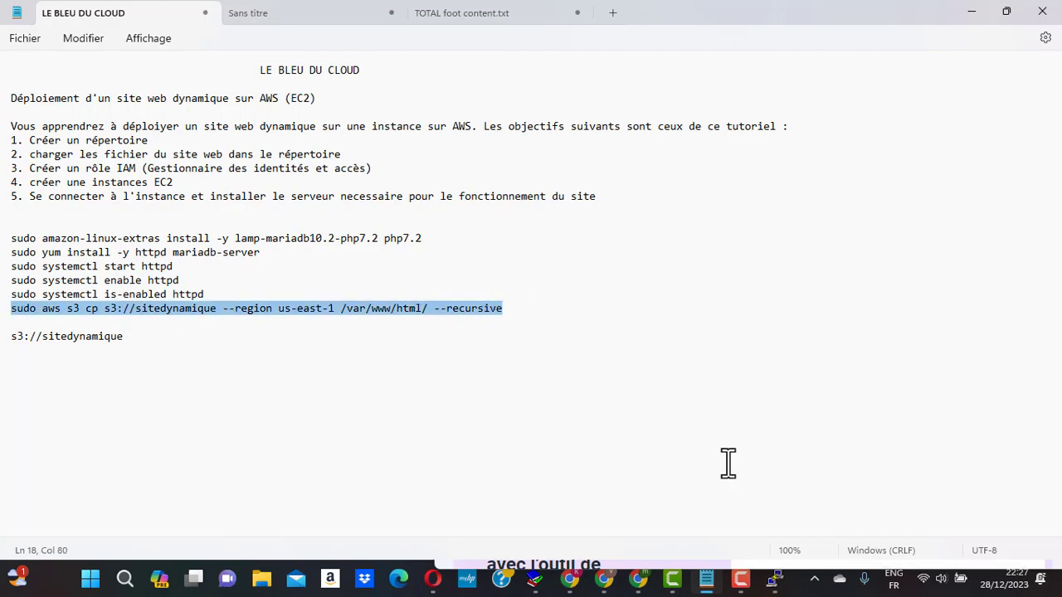
{"action": "mouse_move", "coordinate": [712, 590]}
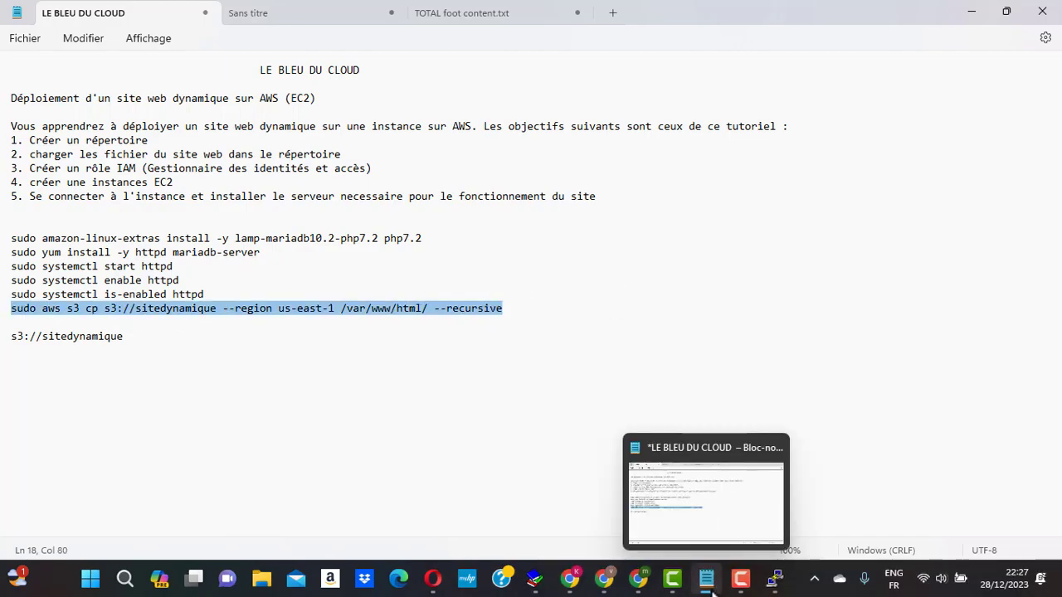
{"action": "left_click", "coordinate": [776, 586]}
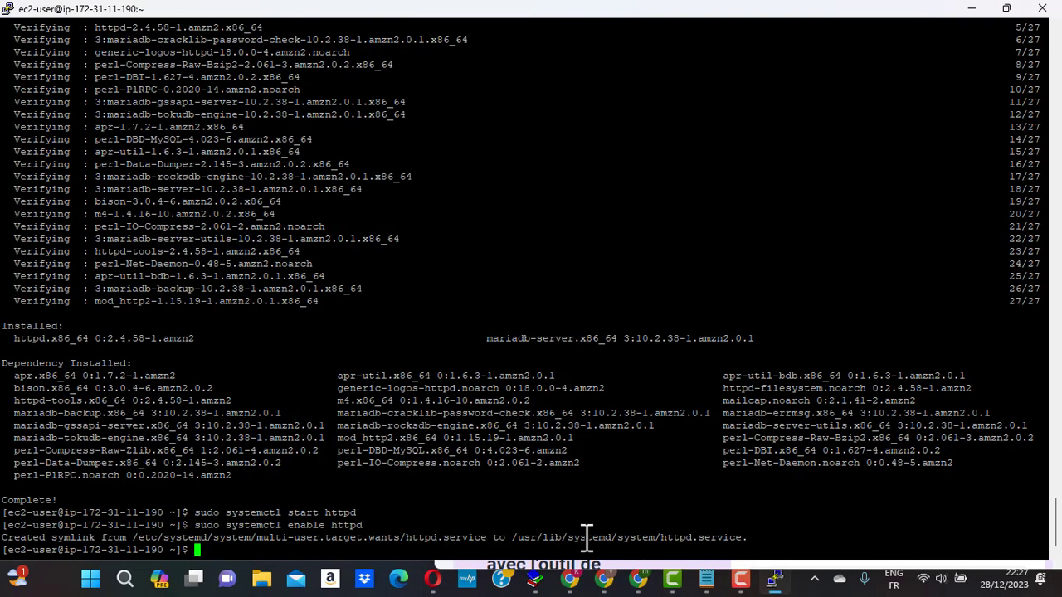
{"action": "right_click", "coordinate": [395, 548]}
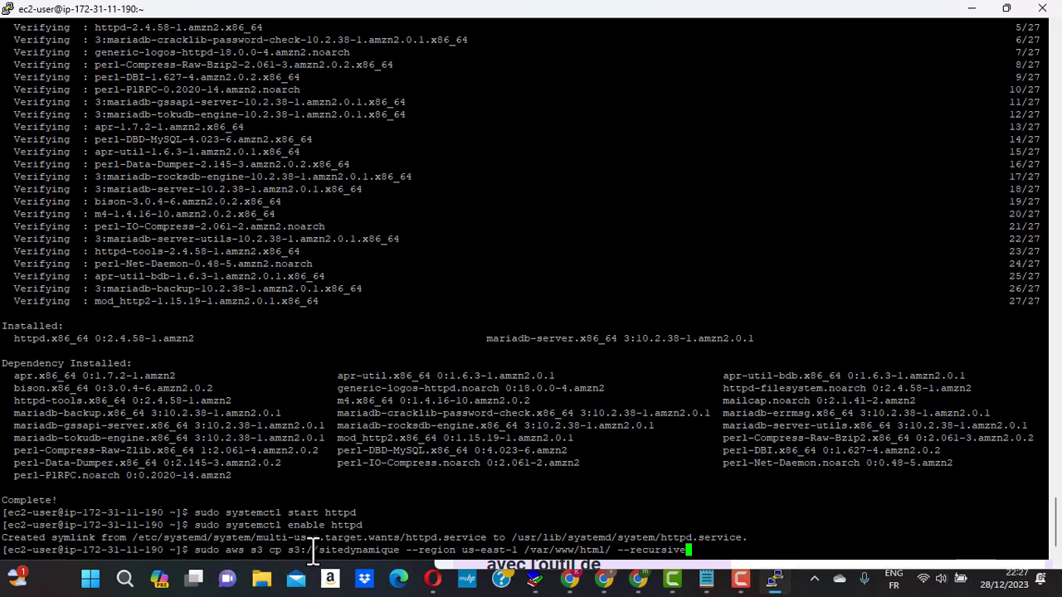
{"action": "left_click_drag", "start_coordinate": [288, 551], "coordinate": [523, 544]}
{"action": "left_click", "coordinate": [574, 551]}
{"action": "key", "text": "Return"}
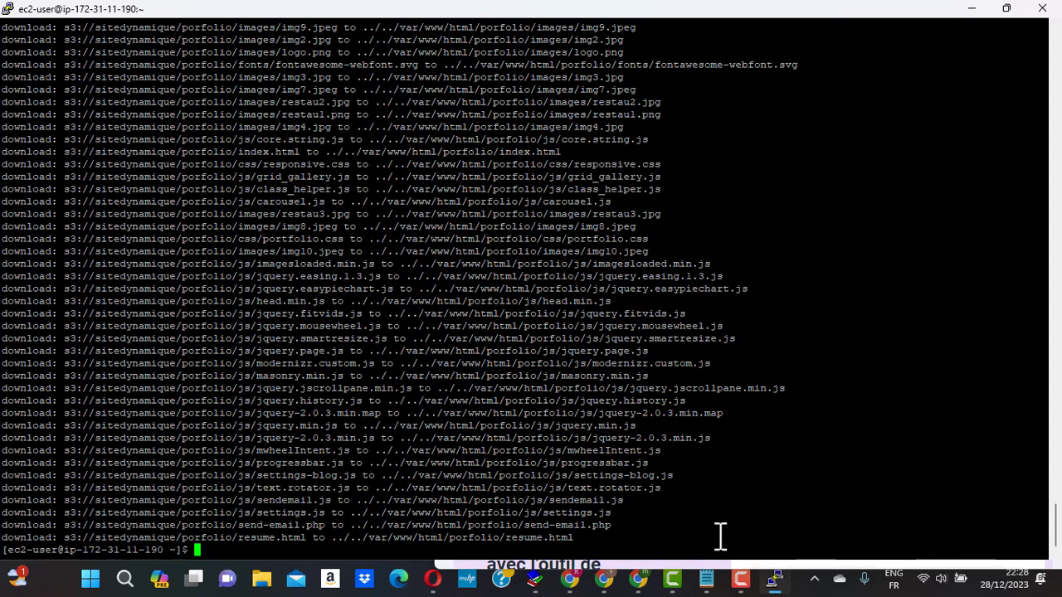
Switch to Chrome, select the Serveursite instance in the EC2 Instances list, and open its public IPv4 address
{"action": "left_click", "coordinate": [972, 9]}
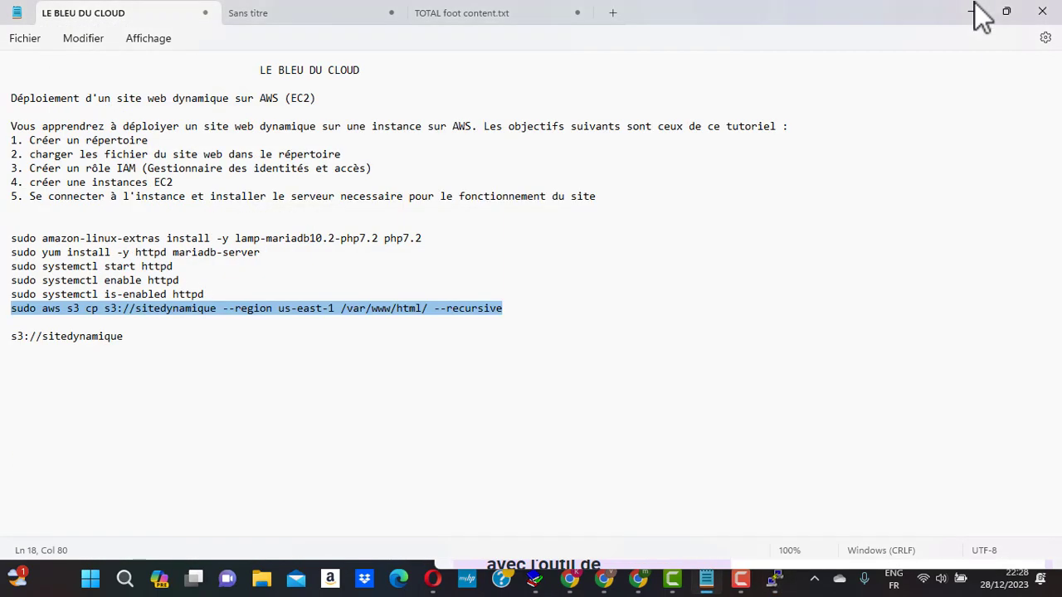
{"action": "left_click", "coordinate": [972, 10]}
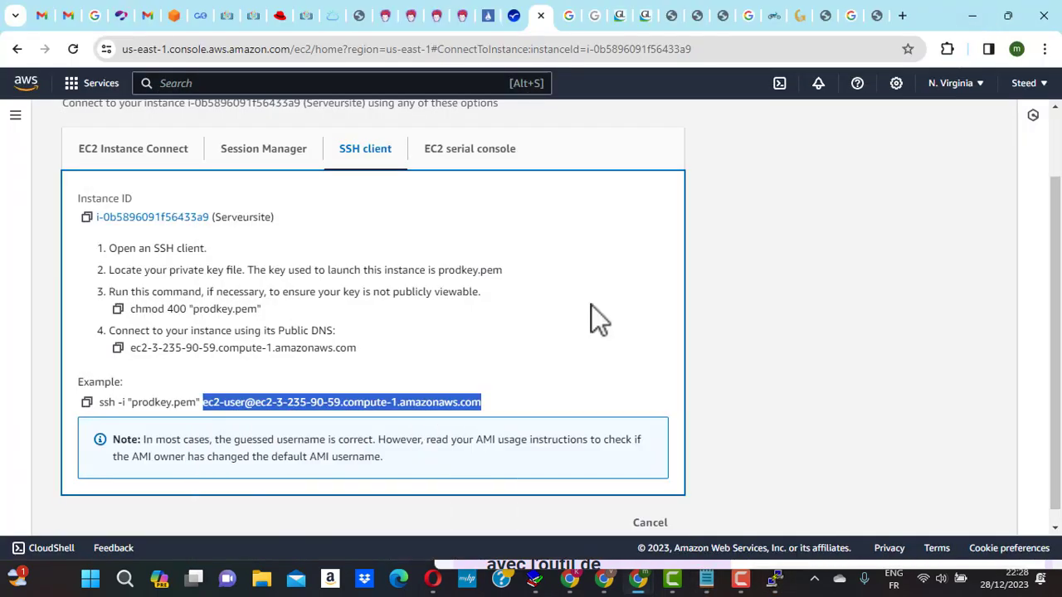
{"action": "scroll", "coordinate": [139, 164], "scroll_direction": "up", "scroll_amount": 2}
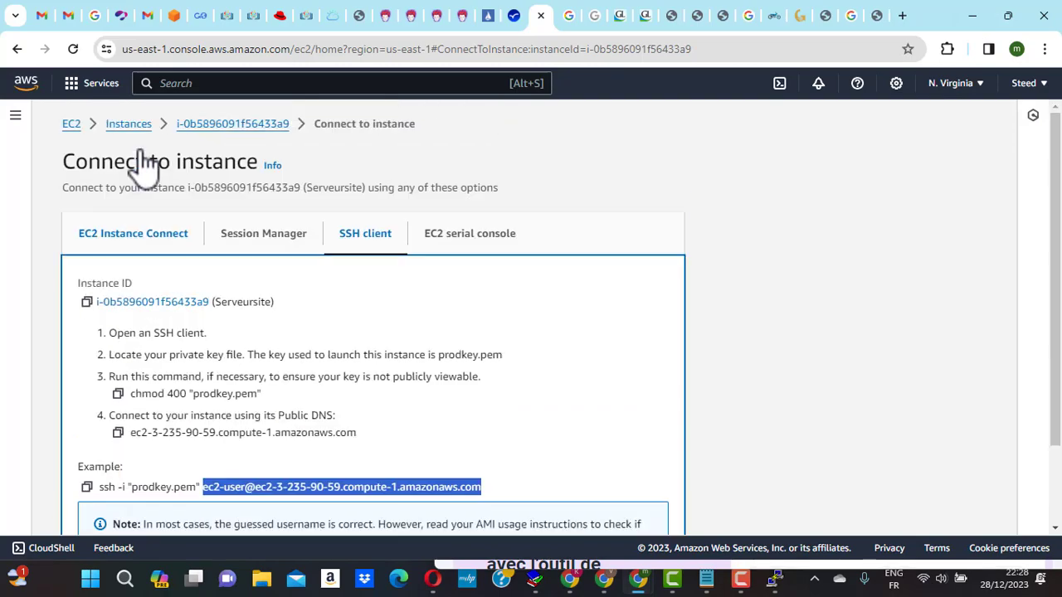
{"action": "left_click", "coordinate": [130, 124]}
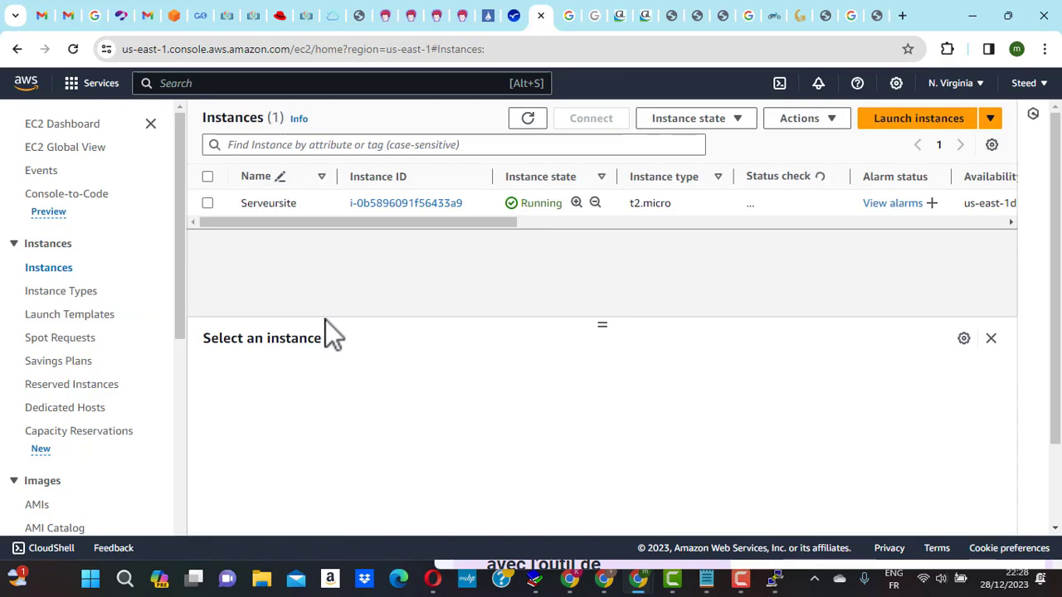
{"action": "left_click", "coordinate": [207, 204]}
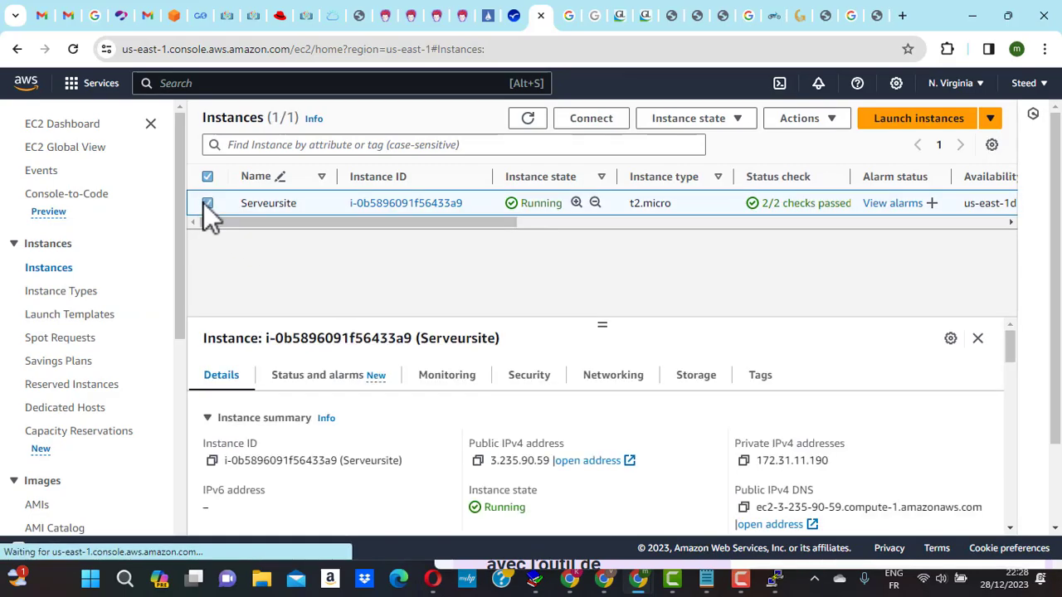
{"action": "scroll", "coordinate": [485, 440], "scroll_direction": "down", "scroll_amount": 1}
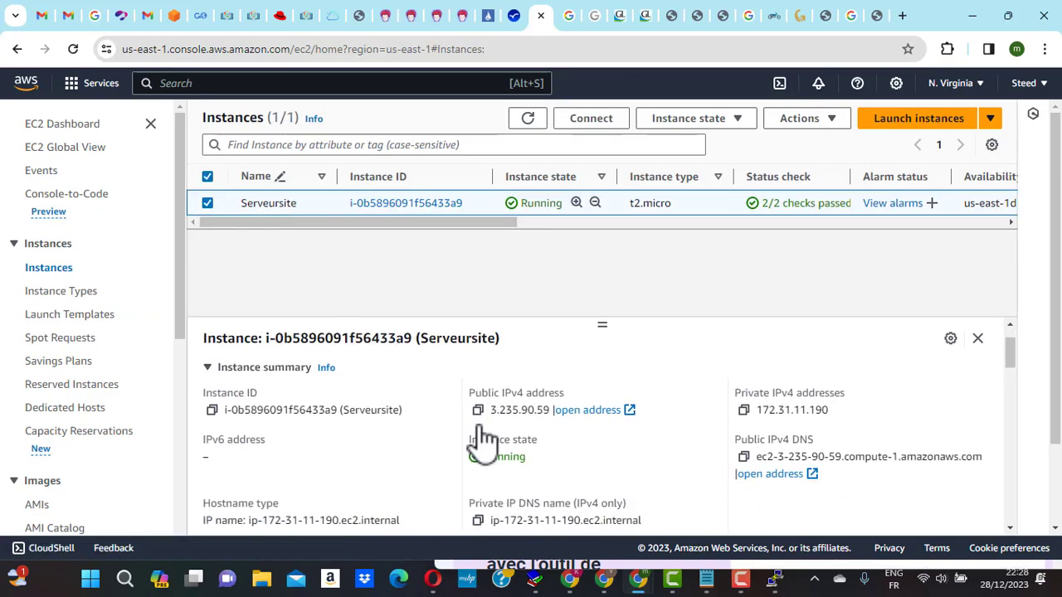
{"action": "left_click", "coordinate": [596, 413]}
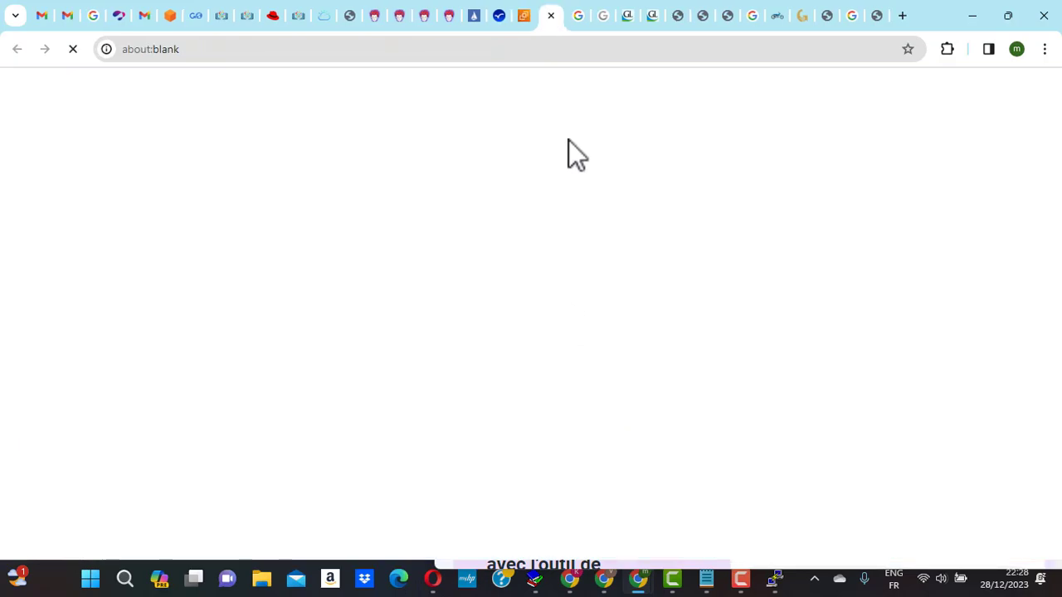
Copy the Serveursite instance's public IPv4 address 3.235.90.59 and load it in the site's browser tab in place of the https address
{"action": "left_click", "coordinate": [526, 5]}
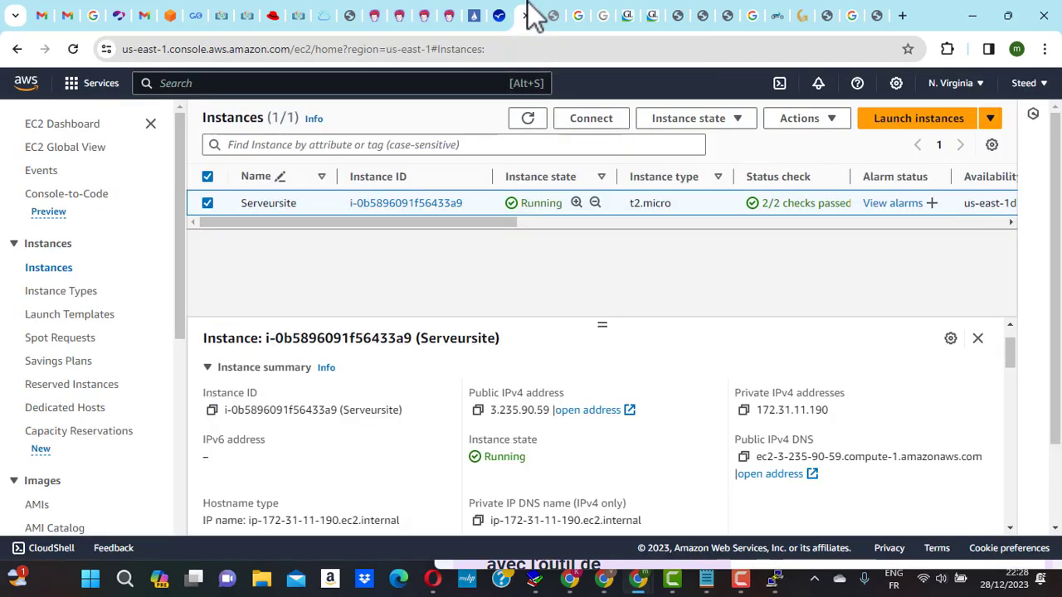
{"action": "left_click_drag", "start_coordinate": [493, 410], "coordinate": [551, 410]}
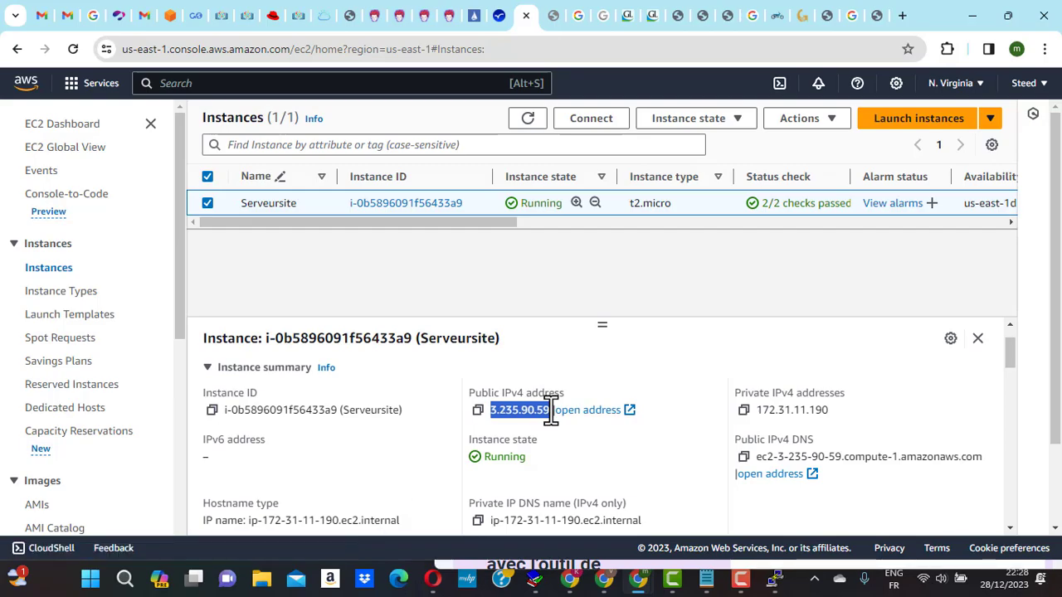
{"action": "left_click", "coordinate": [554, 25]}
{"action": "left_click", "coordinate": [403, 48]}
{"action": "key", "text": "ctrl+c"}
{"action": "left_click", "coordinate": [404, 47]}
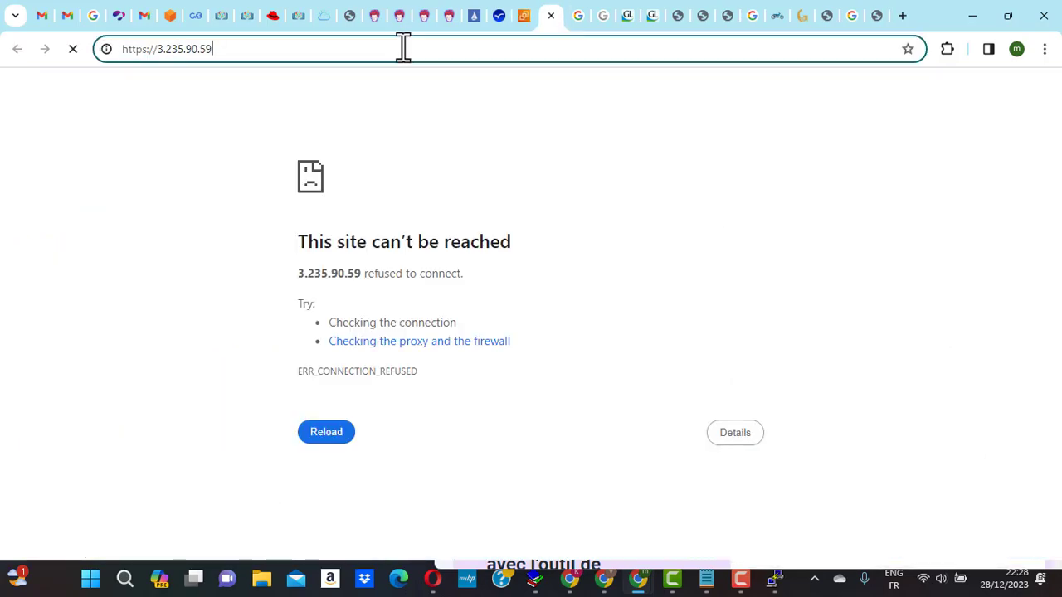
{"action": "triple_click", "coordinate": [373, 49]}
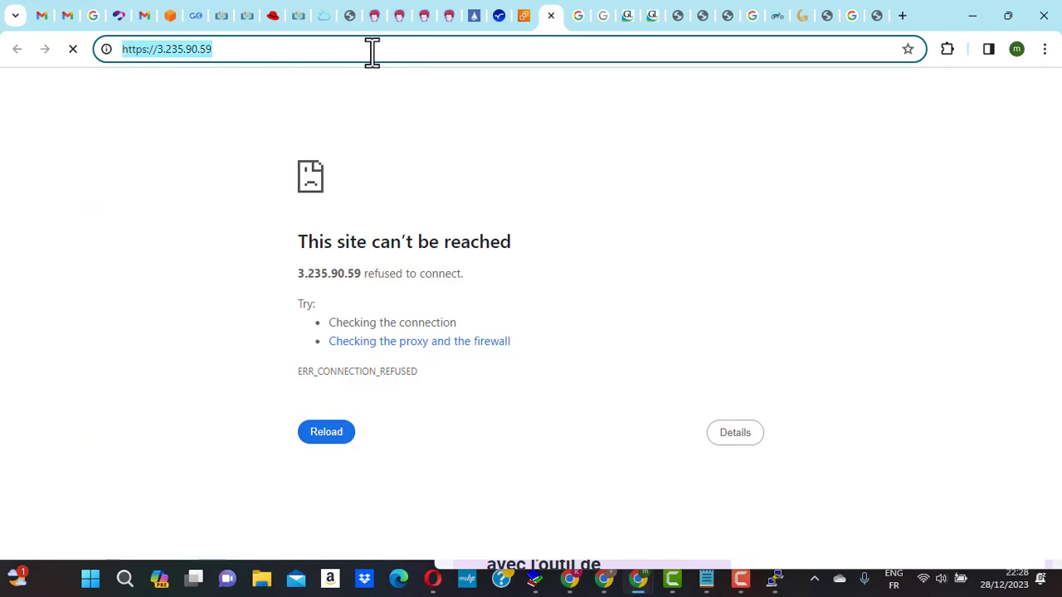
{"action": "key", "text": "ctrl+v"}
{"action": "key", "text": "Return"}
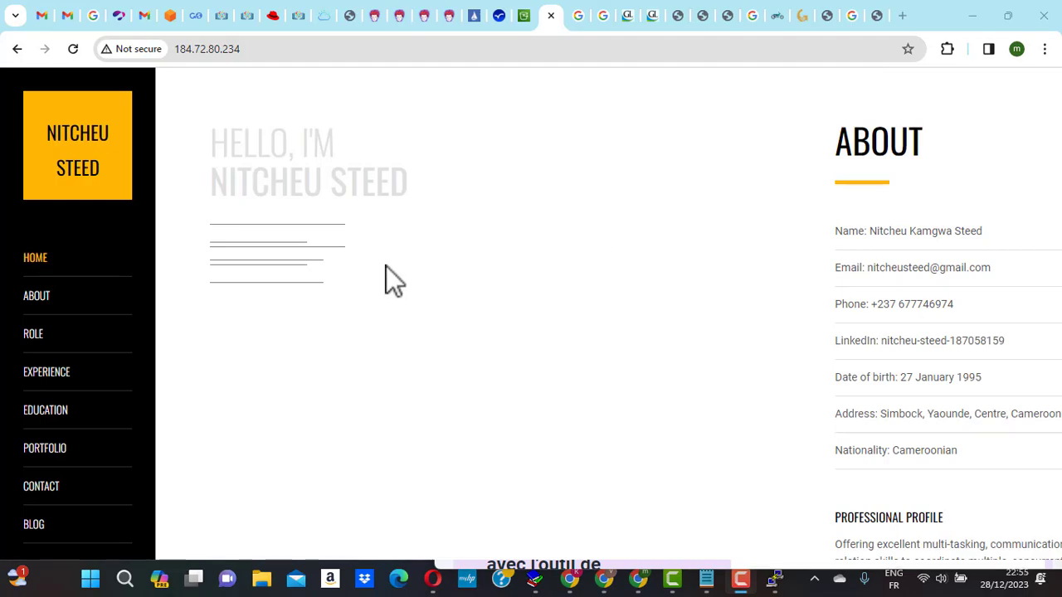
Check the deployed site by browsing its About, Role, Experience, Education and Portfolio sections
{"action": "scroll", "coordinate": [898, 311], "scroll_direction": "down", "scroll_amount": 2}
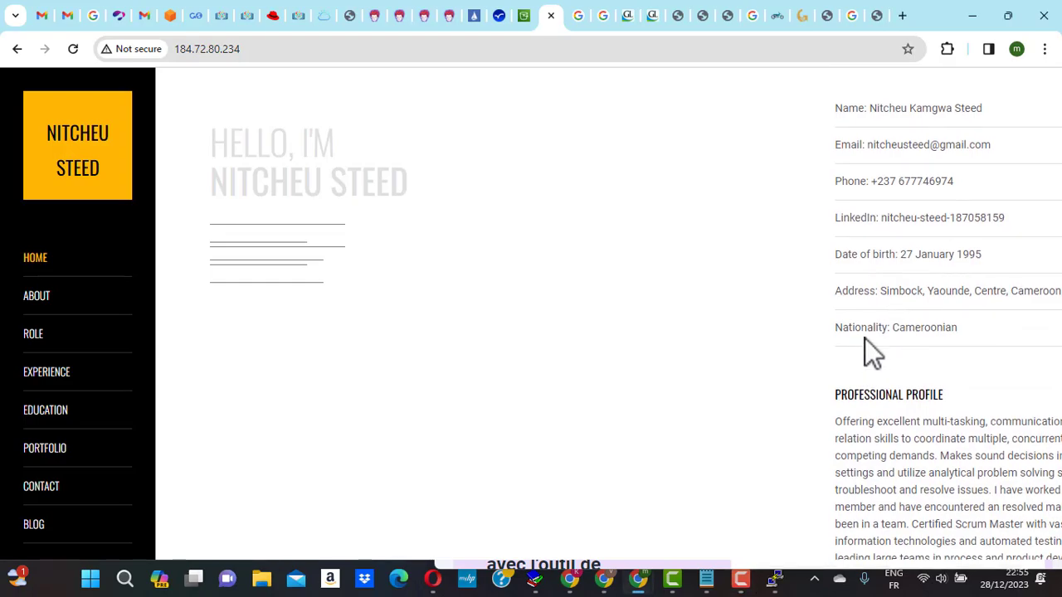
{"action": "left_click", "coordinate": [46, 301]}
{"action": "left_click", "coordinate": [41, 342]}
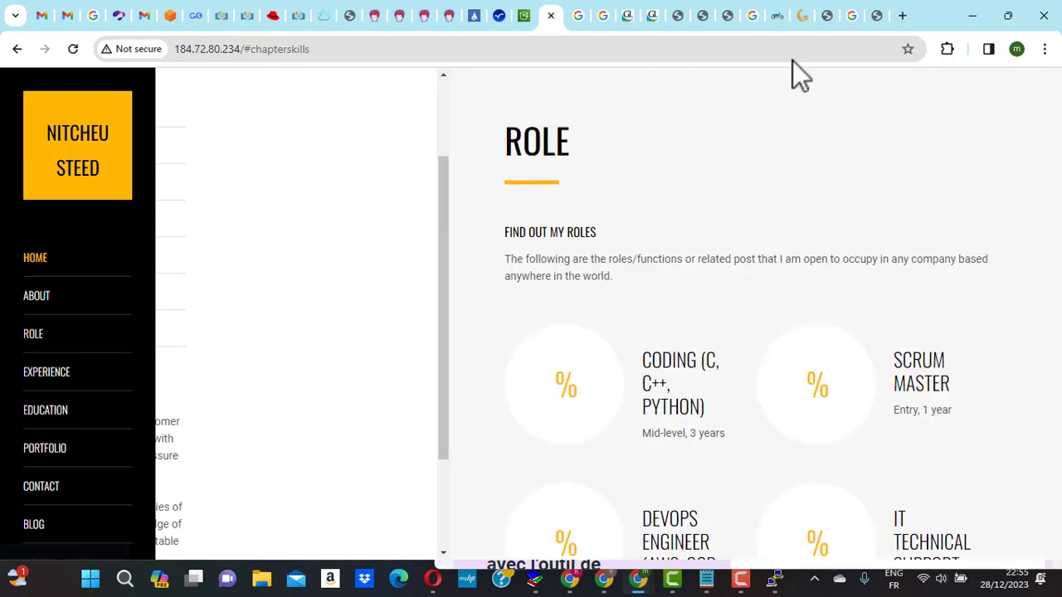
{"action": "left_click", "coordinate": [48, 390]}
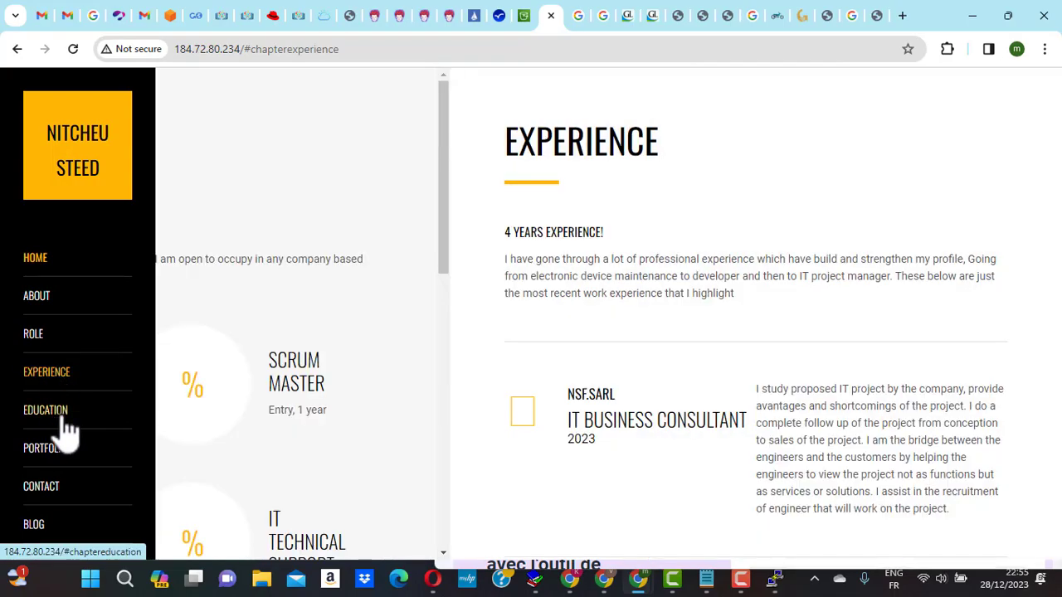
{"action": "left_click", "coordinate": [56, 412]}
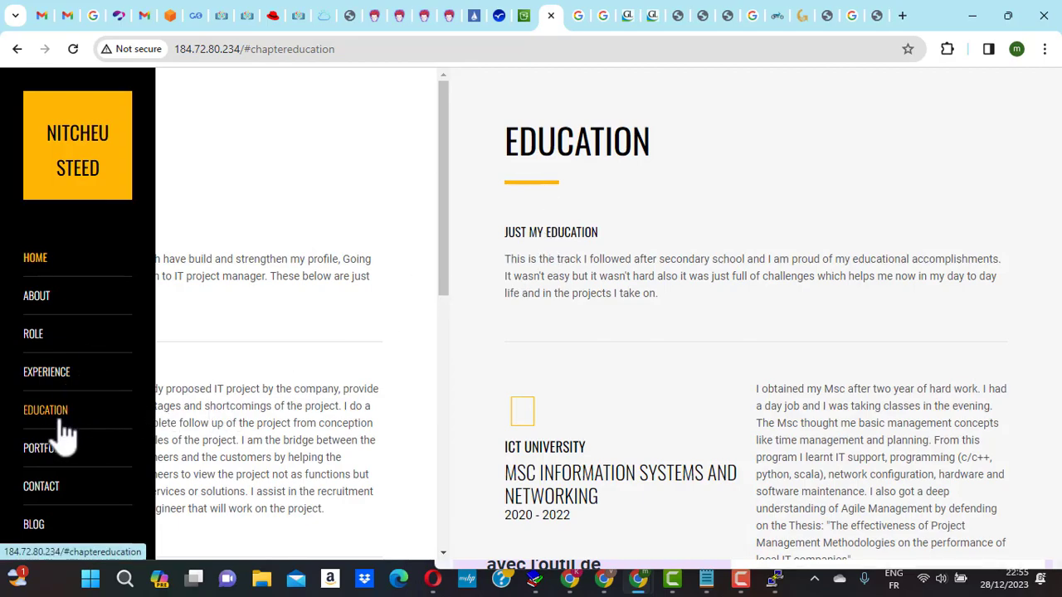
{"action": "left_click", "coordinate": [62, 379]}
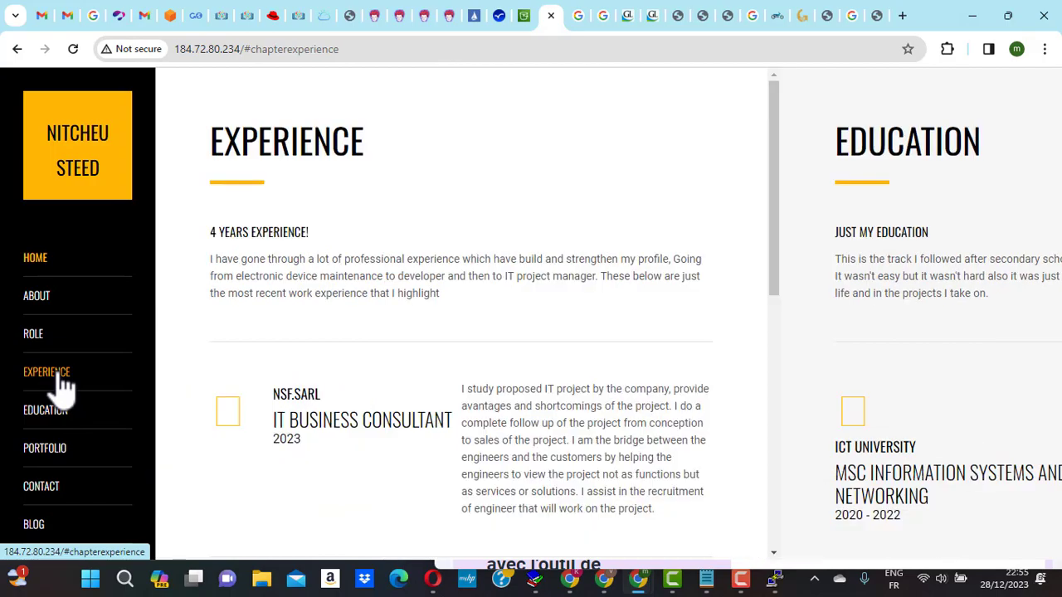
{"action": "left_click", "coordinate": [53, 476]}
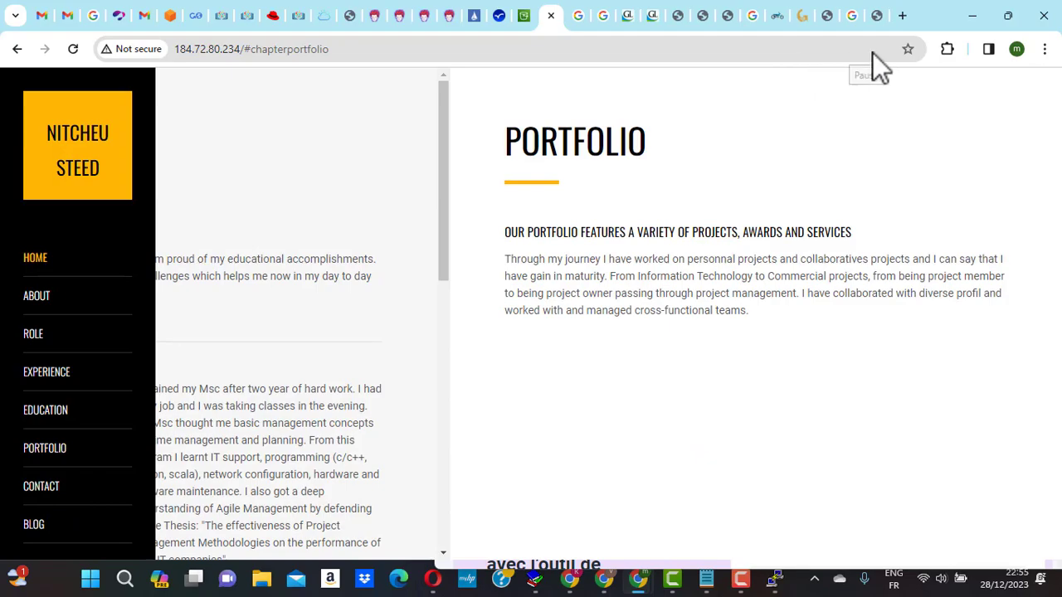
Review the S3 upload status and uploaded file list for sitedynamique, and close the status page
{"action": "left_click", "coordinate": [531, 22]}
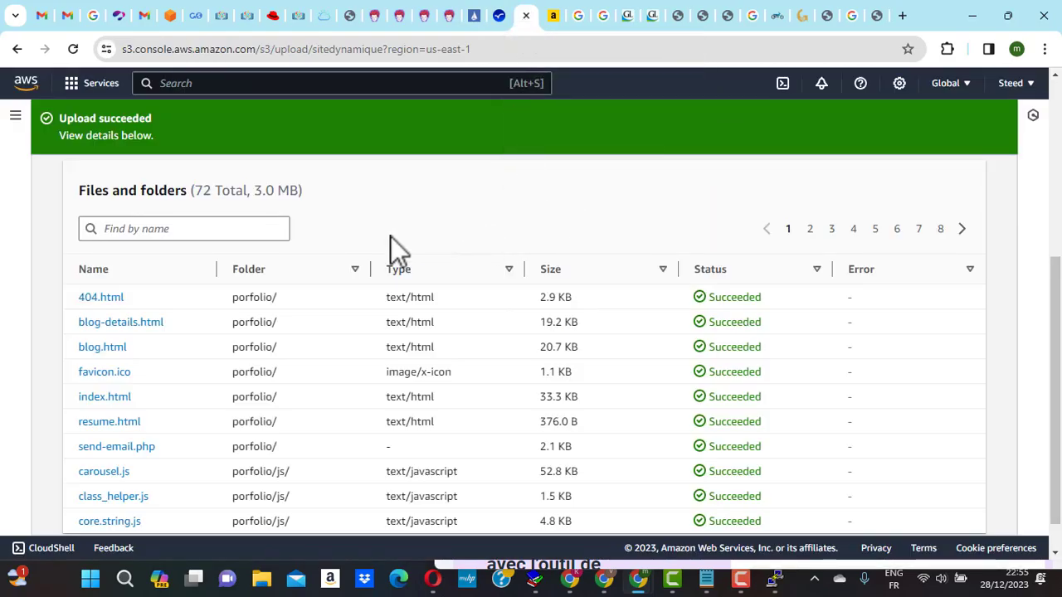
{"action": "scroll", "coordinate": [391, 237], "scroll_direction": "up", "scroll_amount": 3}
{"action": "scroll", "coordinate": [391, 236], "scroll_direction": "down", "scroll_amount": 3}
{"action": "scroll", "coordinate": [393, 249], "scroll_direction": "up", "scroll_amount": 4}
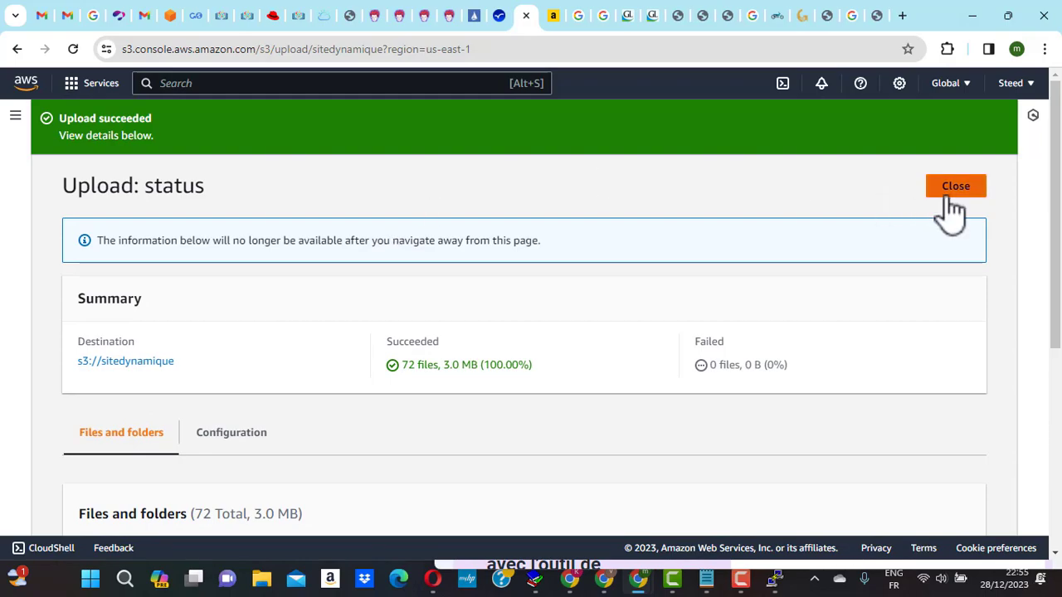
{"action": "left_click", "coordinate": [945, 190]}
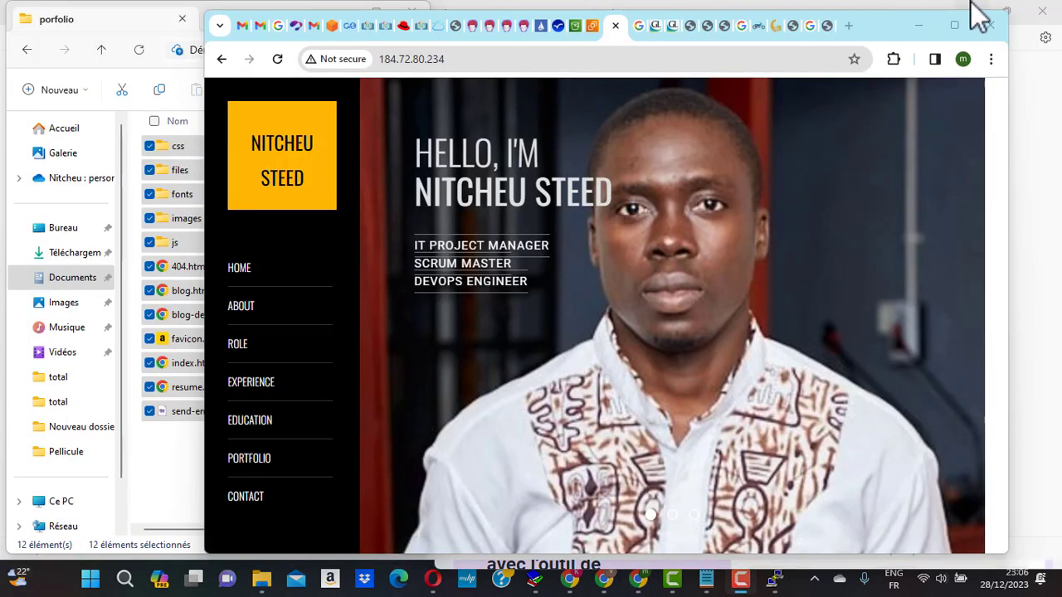
Maximize the browser window showing 184.72.80.234 and check the site from its home section to About
{"action": "left_click", "coordinate": [956, 25]}
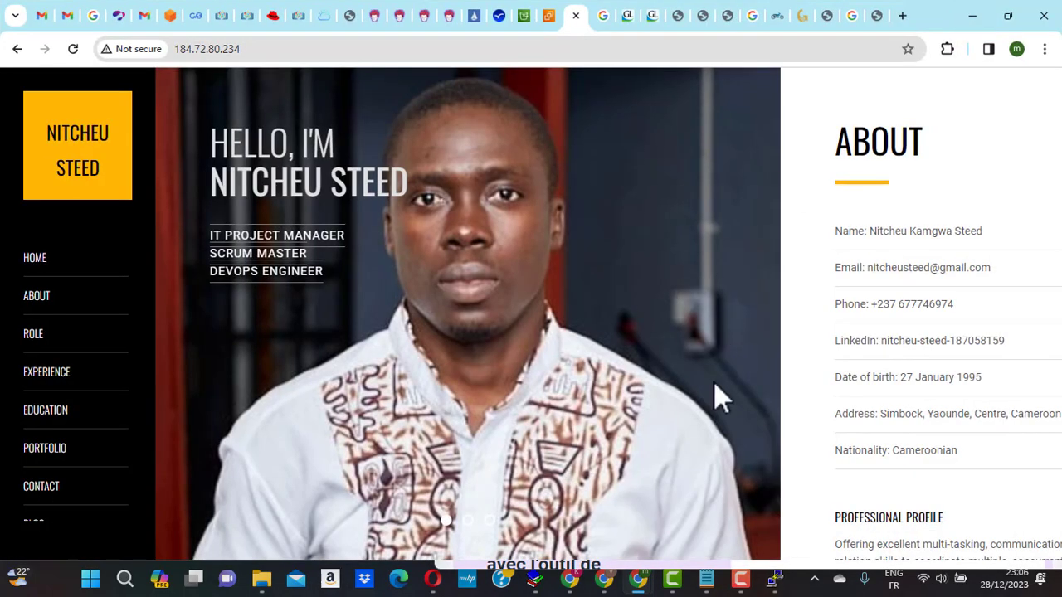
{"action": "scroll", "coordinate": [884, 350], "scroll_direction": "down", "scroll_amount": 2}
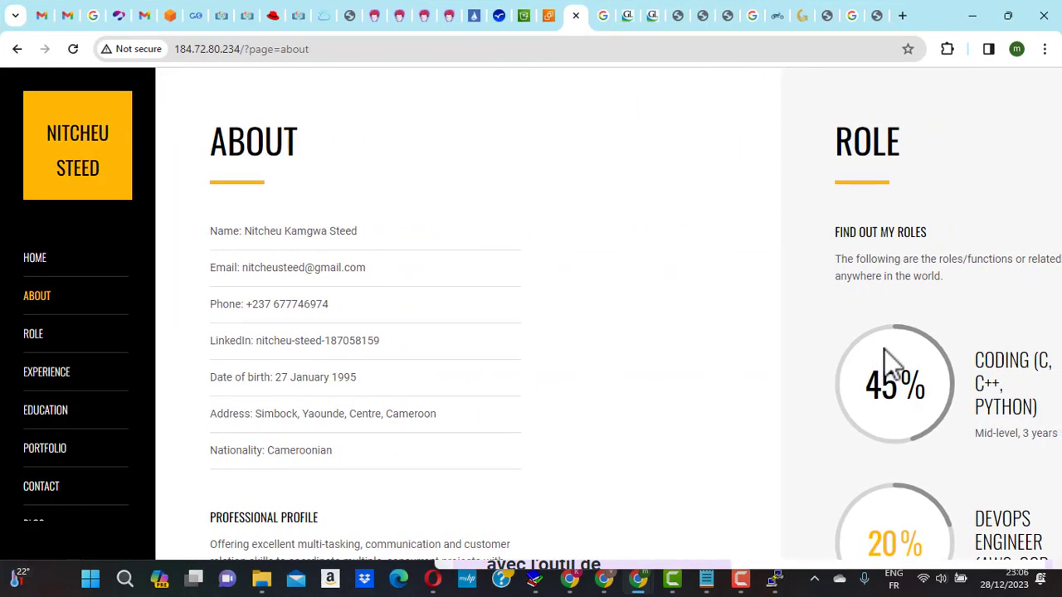
Review the files and folders at the root of the sitedynamique bucket and open the bucket's upload page
{"action": "left_click", "coordinate": [523, 16]}
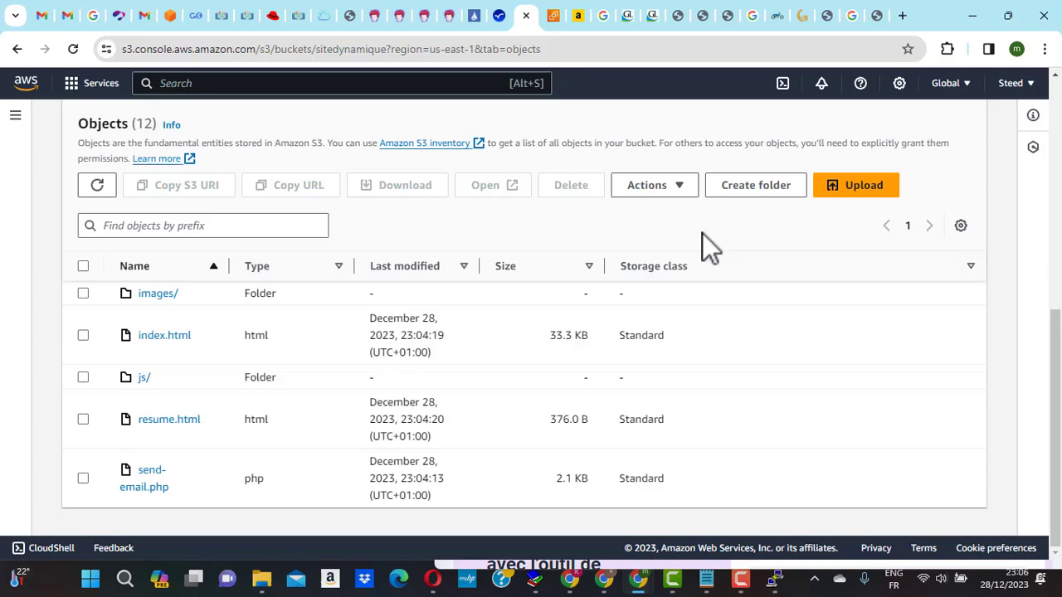
{"action": "scroll", "coordinate": [614, 220], "scroll_direction": "up", "scroll_amount": 5}
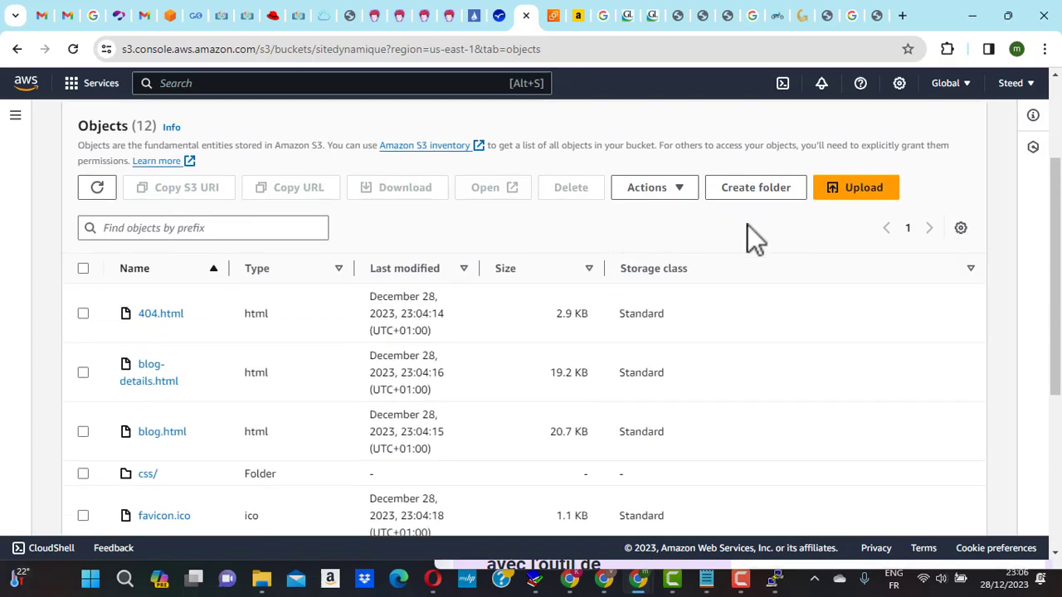
{"action": "scroll", "coordinate": [748, 225], "scroll_direction": "up", "scroll_amount": 2}
{"action": "scroll", "coordinate": [747, 225], "scroll_direction": "down", "scroll_amount": 1}
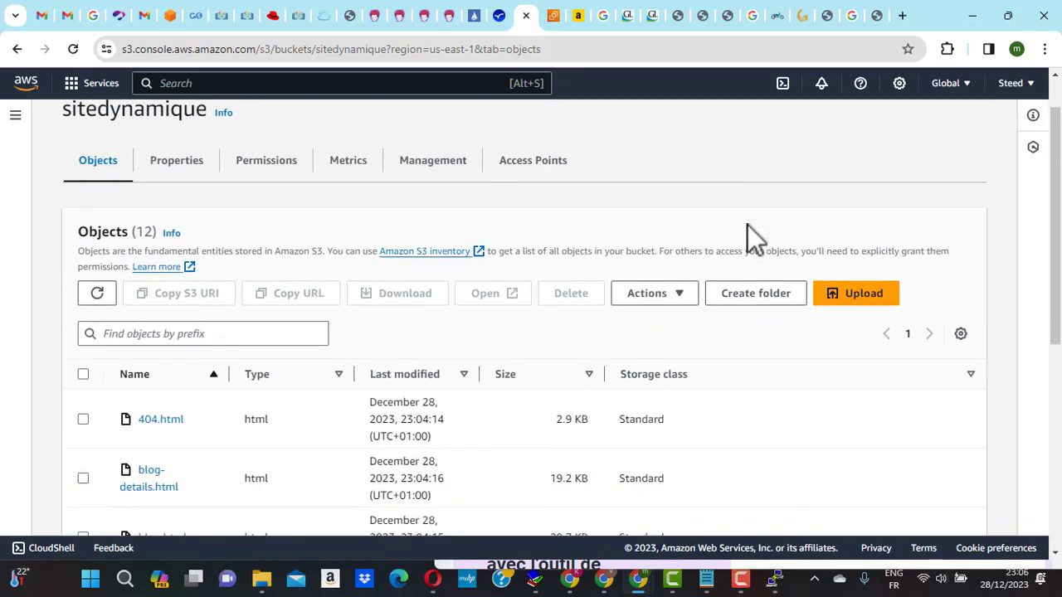
{"action": "left_click", "coordinate": [846, 301]}
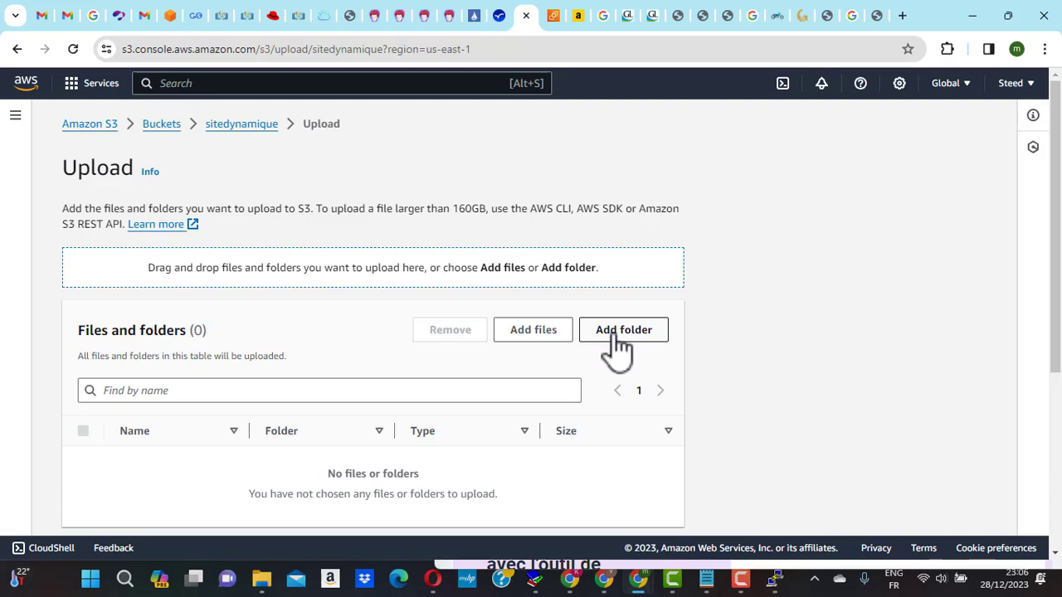
{"action": "left_click", "coordinate": [555, 332]}
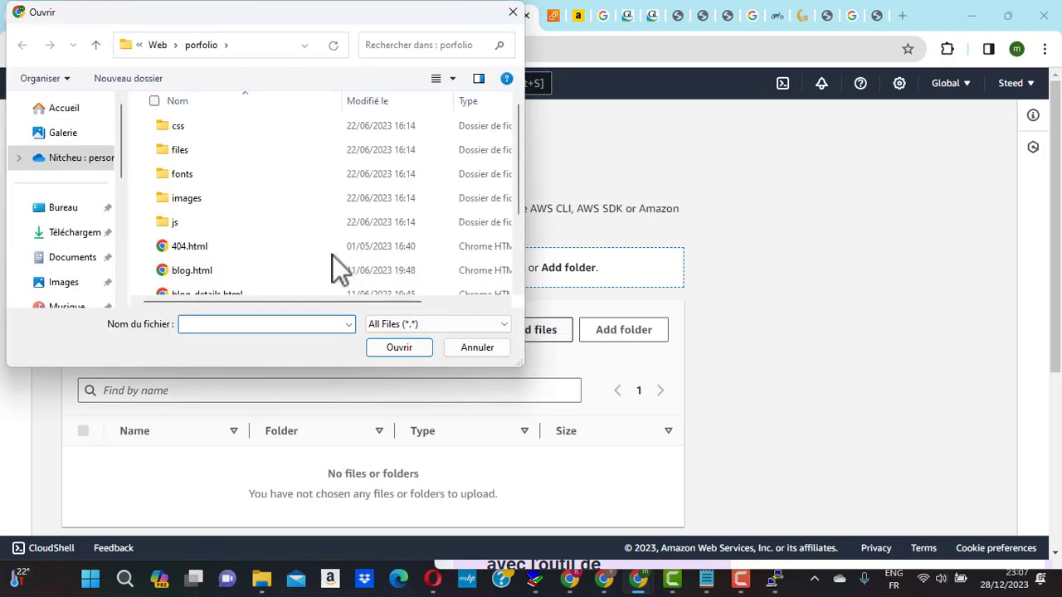
{"action": "left_click", "coordinate": [211, 192]}
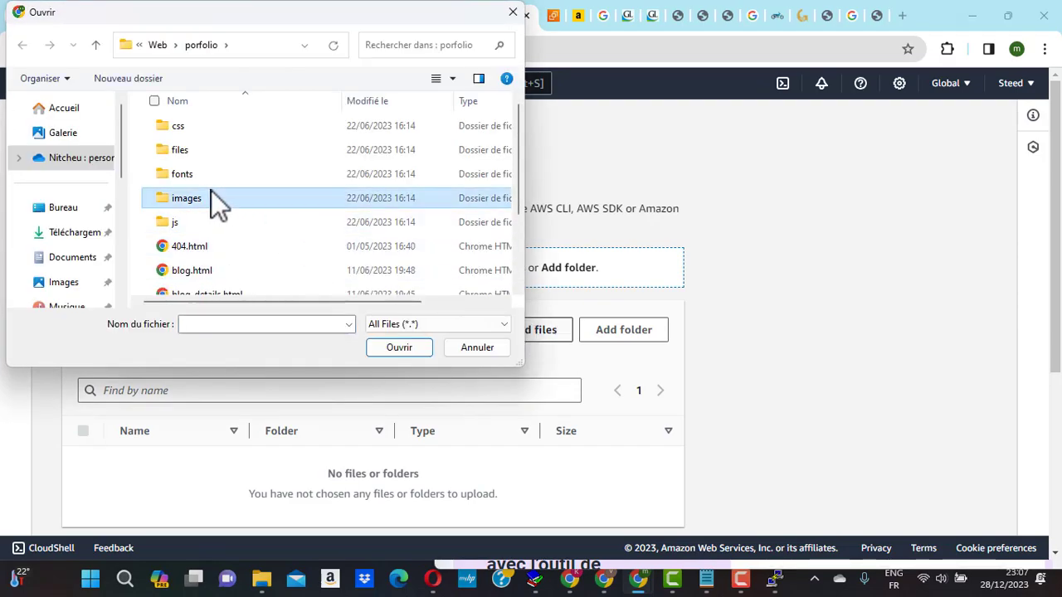
{"action": "left_click", "coordinate": [167, 222]}
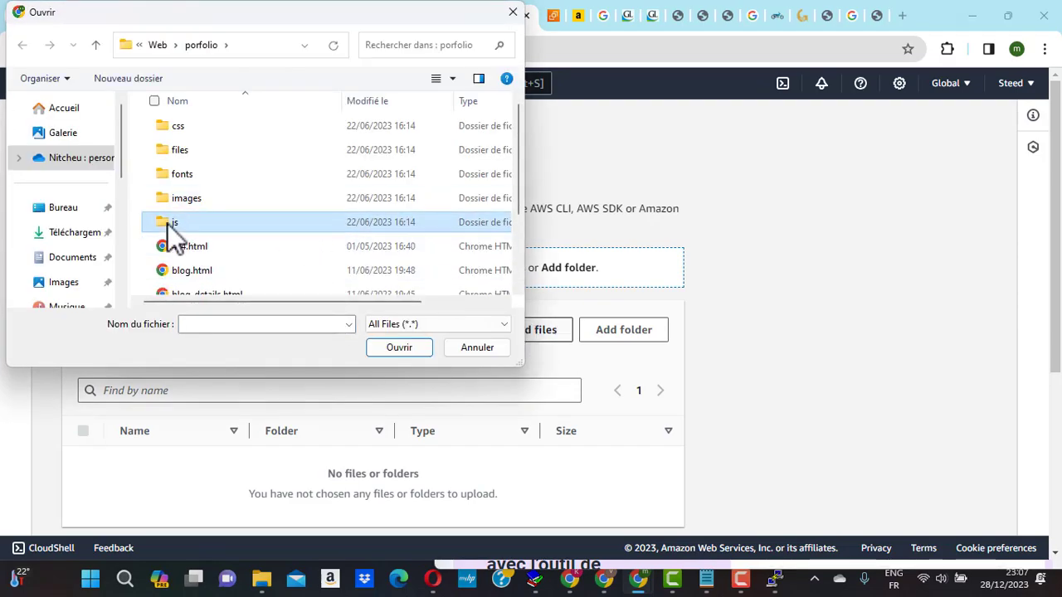
{"action": "left_click", "coordinate": [164, 177]}
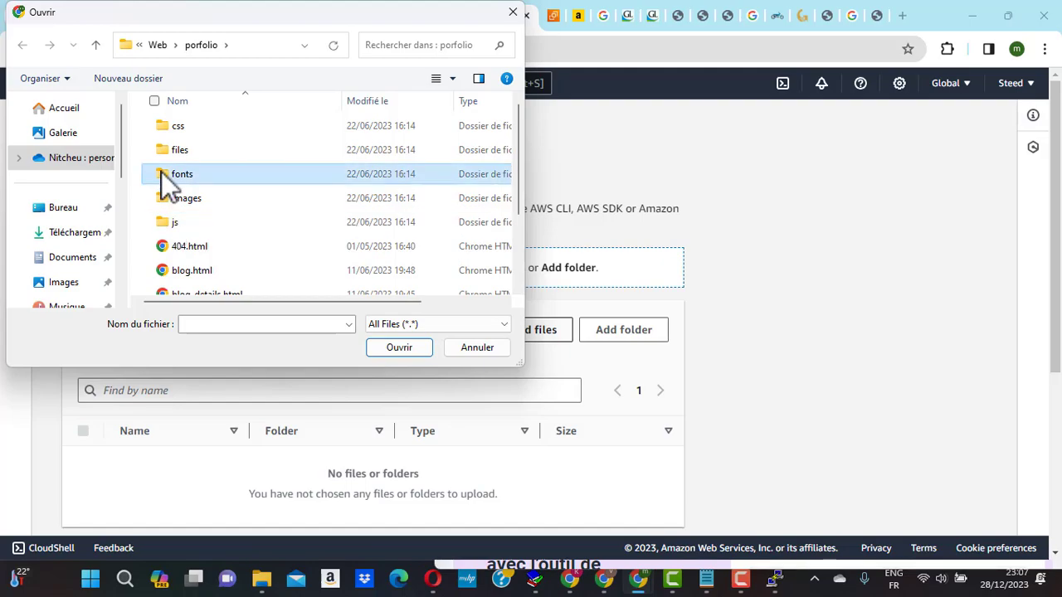
{"action": "left_click", "coordinate": [514, 15]}
{"action": "left_click", "coordinate": [618, 330]}
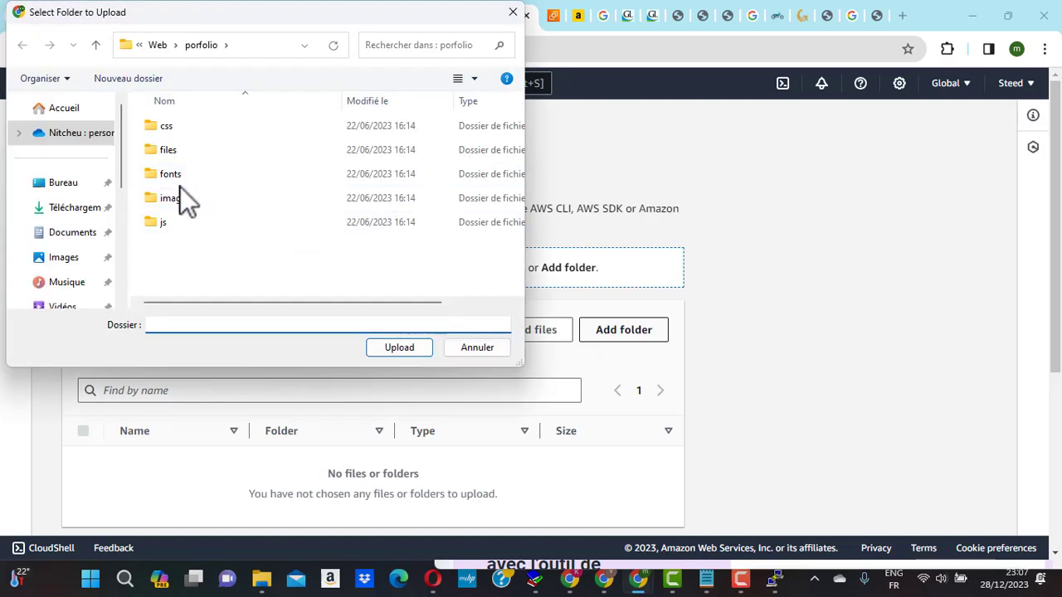
{"action": "left_click", "coordinate": [511, 15]}
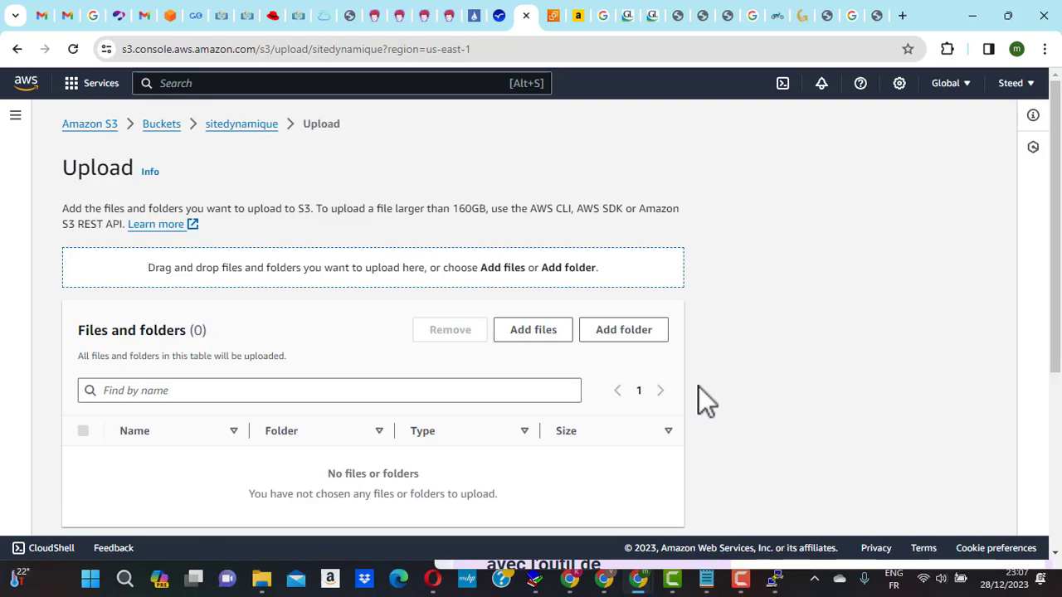
Add the selected contents of the local porfolio folder from File Explorer to the sitedynamique upload list
{"action": "scroll", "coordinate": [698, 387], "scroll_direction": "down", "scroll_amount": 1}
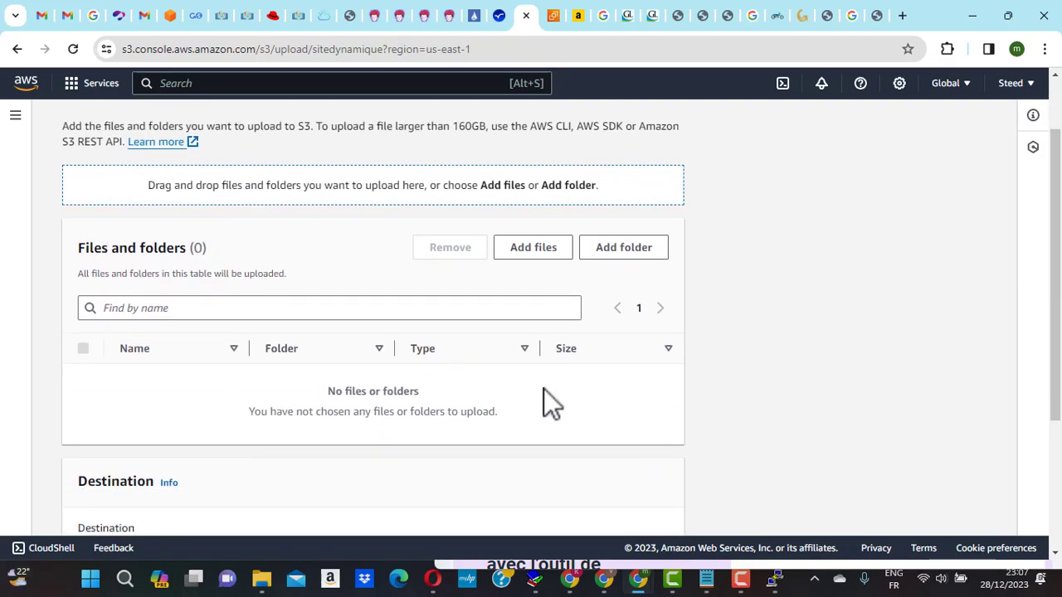
{"action": "left_click", "coordinate": [261, 579]}
{"action": "left_click_drag", "start_coordinate": [195, 246], "coordinate": [535, 389]}
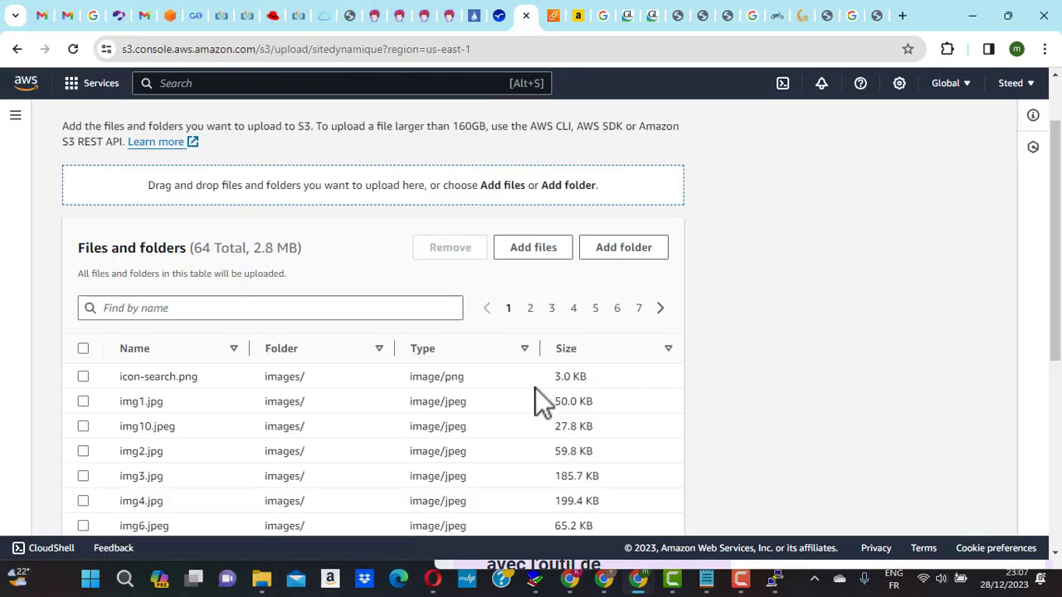